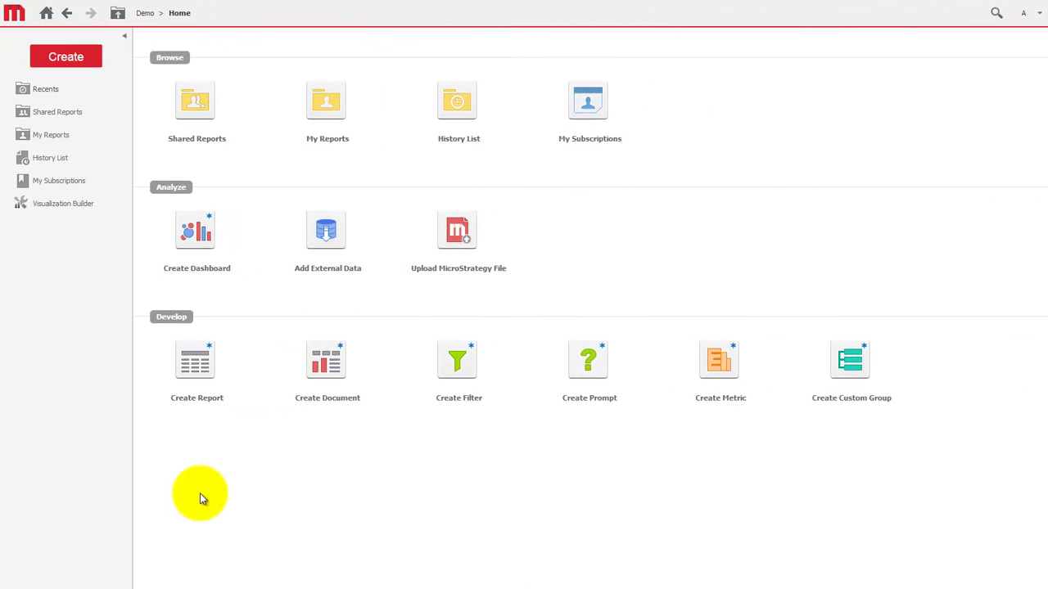
# Open the Management Application Network (Home) document from the shared reports.
pyautogui.click(197, 110)
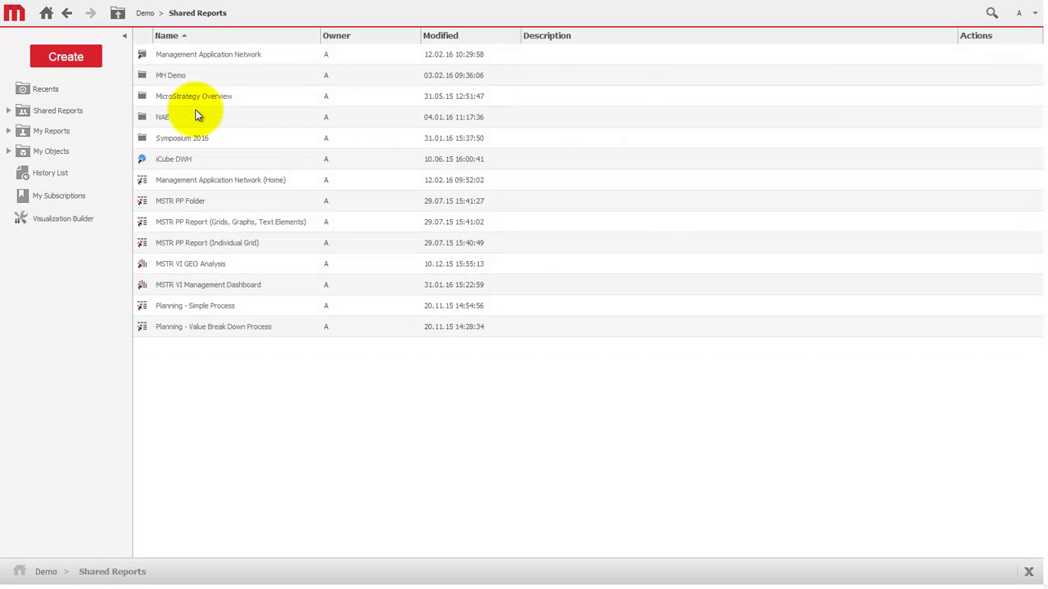
pyautogui.click(203, 181)
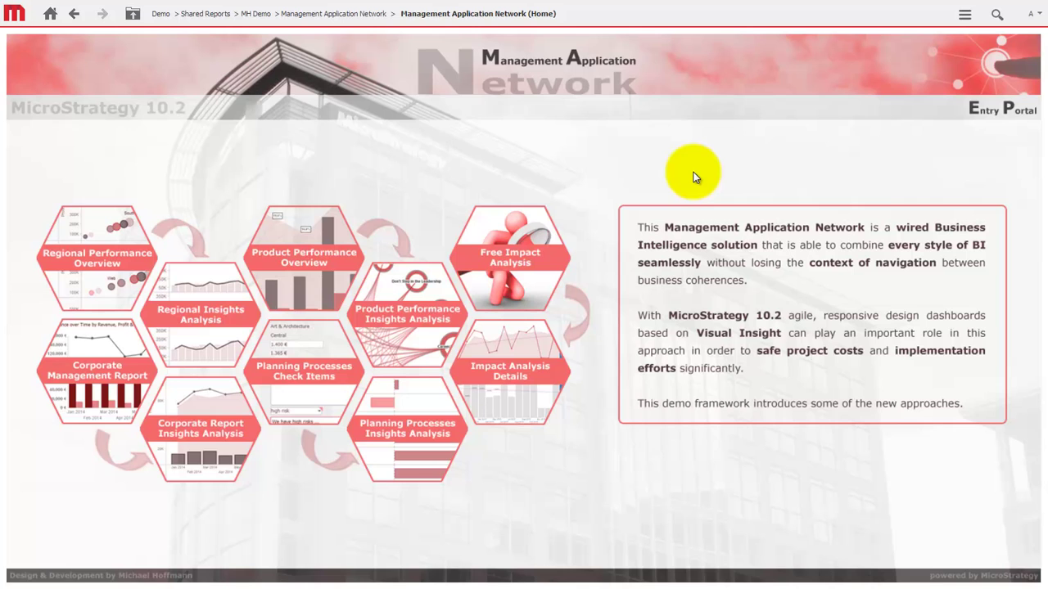
# Leave full-screen mode, enlarge the browser window slightly to check the portal's responsive layout, and return to full screen.
pyautogui.press('F11')
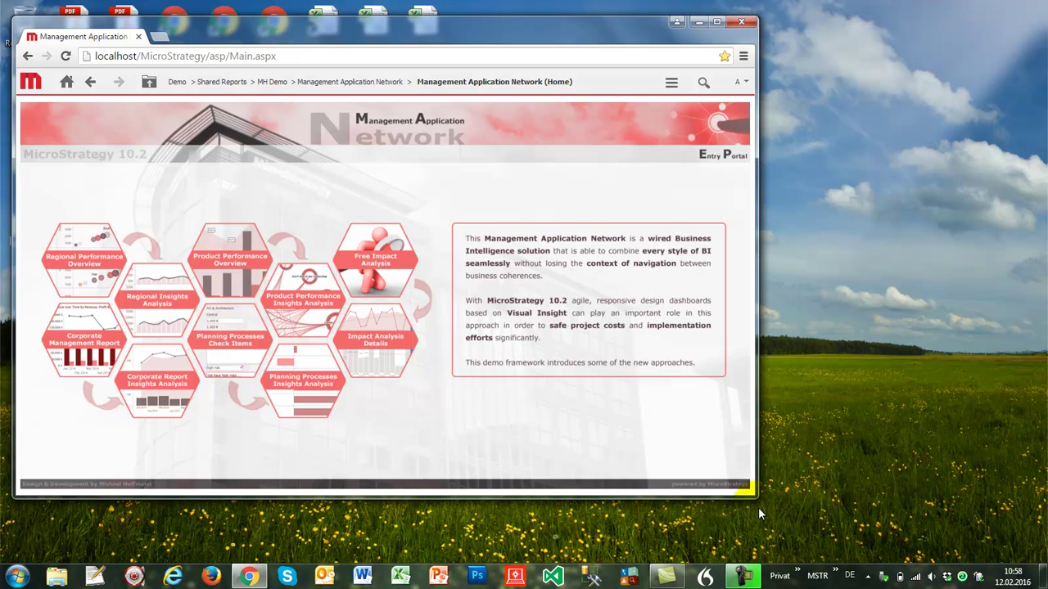
pyautogui.moveTo(756, 494); pyautogui.dragTo(809, 528)
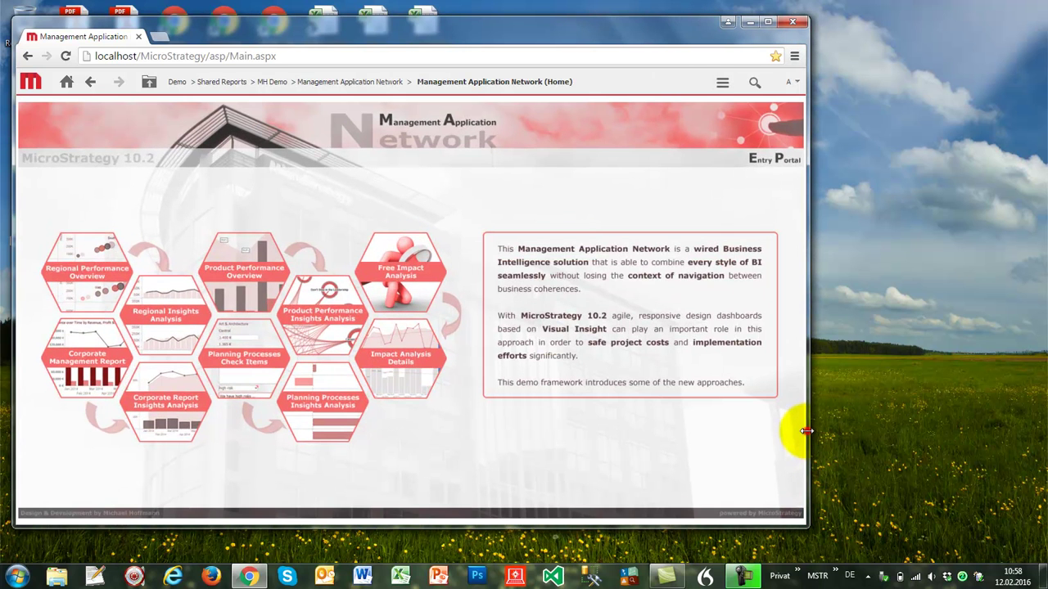
pyautogui.moveTo(809, 432); pyautogui.dragTo(812, 432)
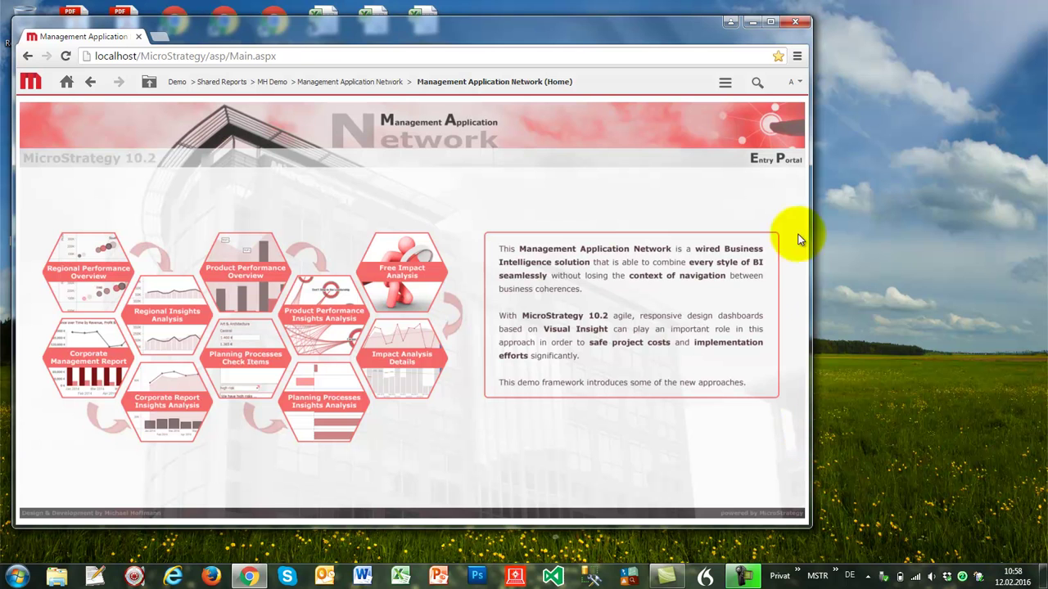
pyautogui.click(796, 57)
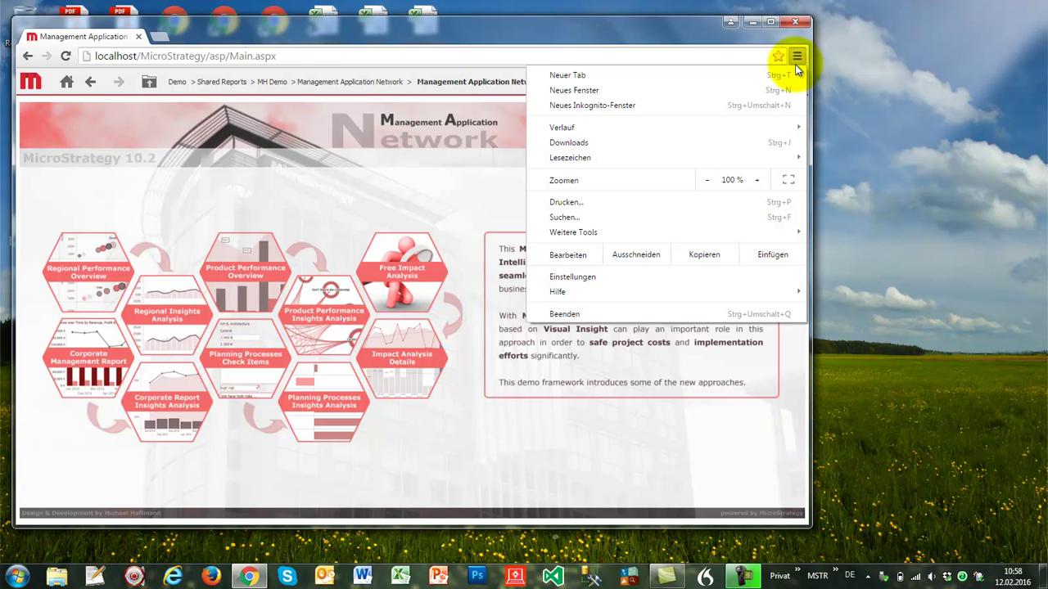
pyautogui.click(789, 179)
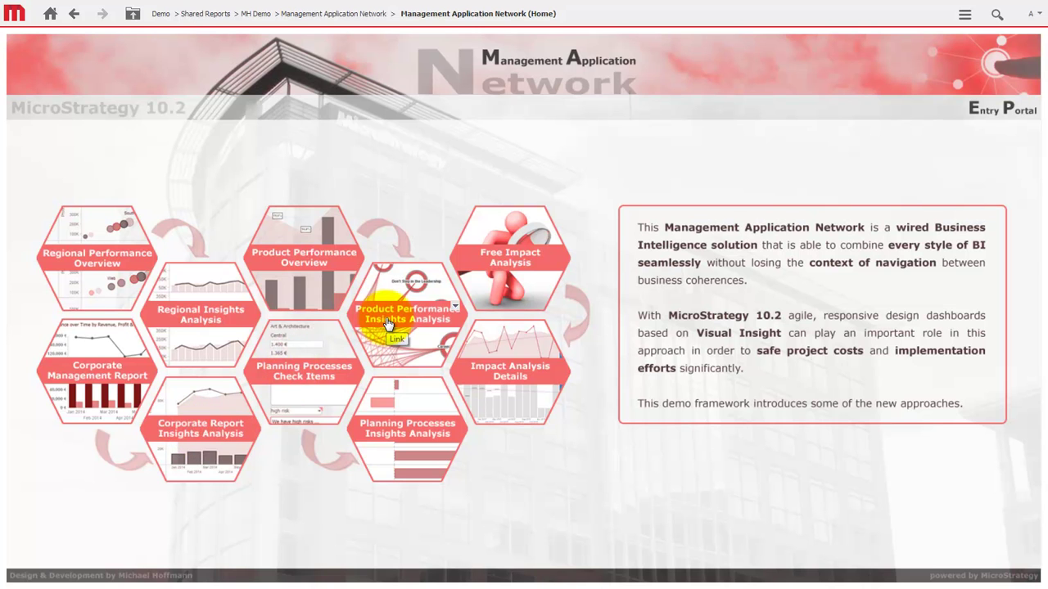
# Open the Regional Performance Overview dashboard from the portal and look through the profit and units sold charts of all regions.
pyautogui.click(92, 257)
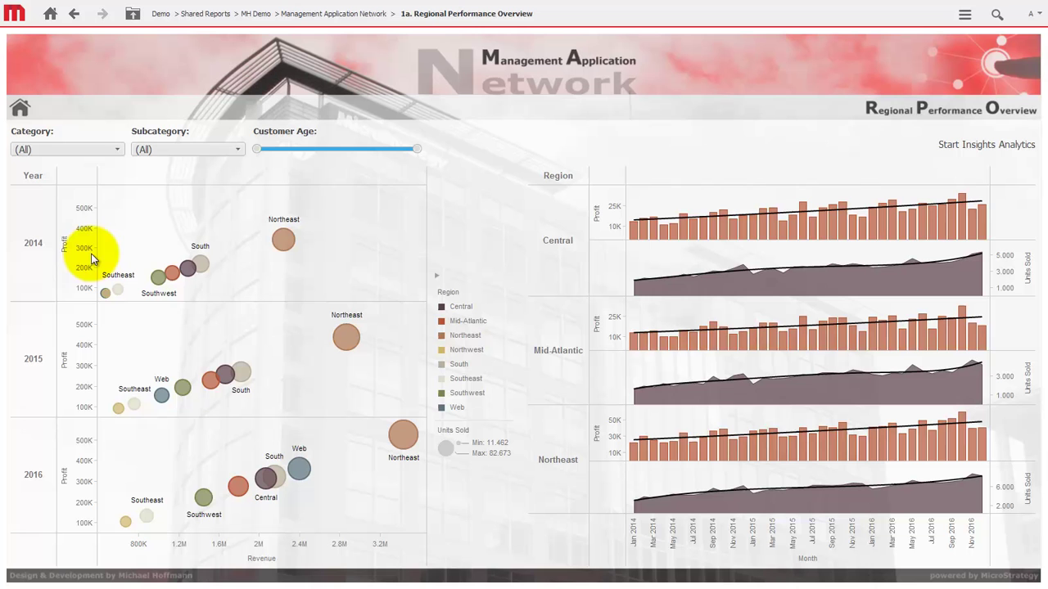
pyautogui.moveTo(161, 279)
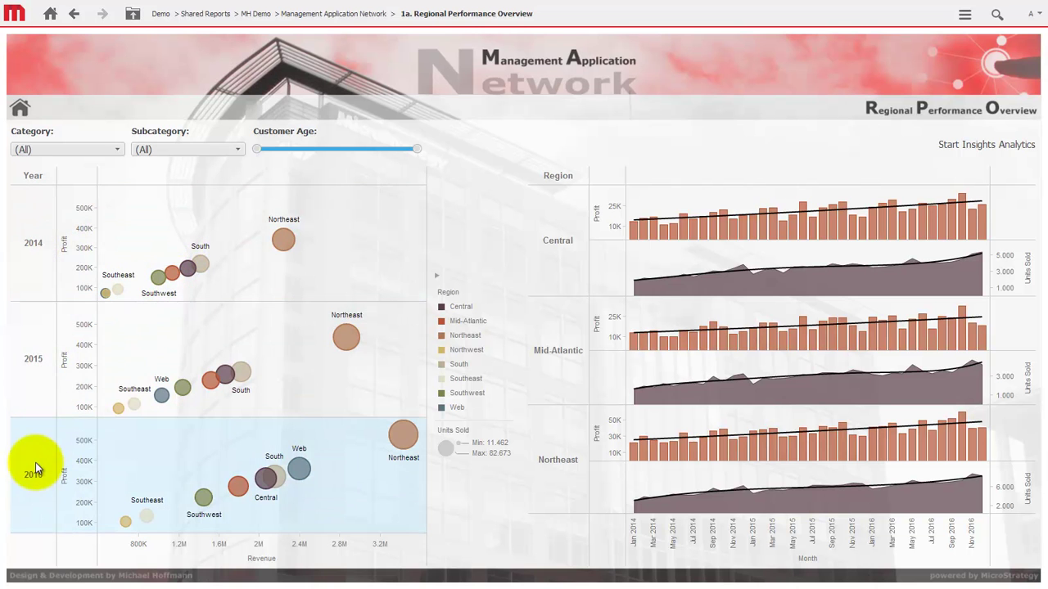
pyautogui.moveTo(727, 234)
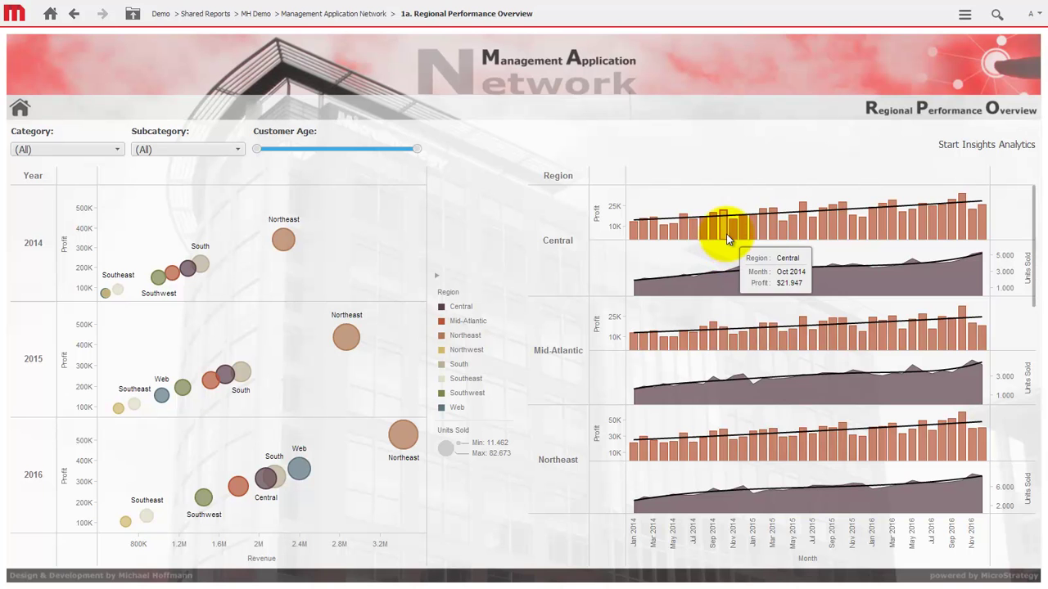
pyautogui.scroll(-5, 726, 233)
pyautogui.scroll(-1, 726, 234)
pyautogui.scroll(6, 726, 233)
# Filter the dashboard to the Electronics category and narrow the customer age range to the youngest ages.
pyautogui.click(53, 150)
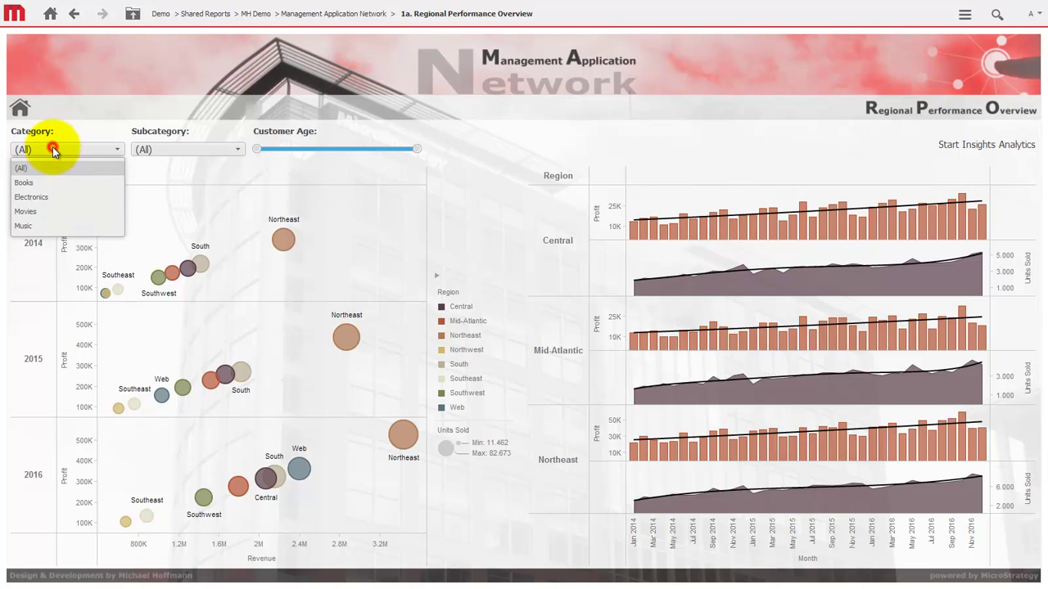
pyautogui.click(33, 197)
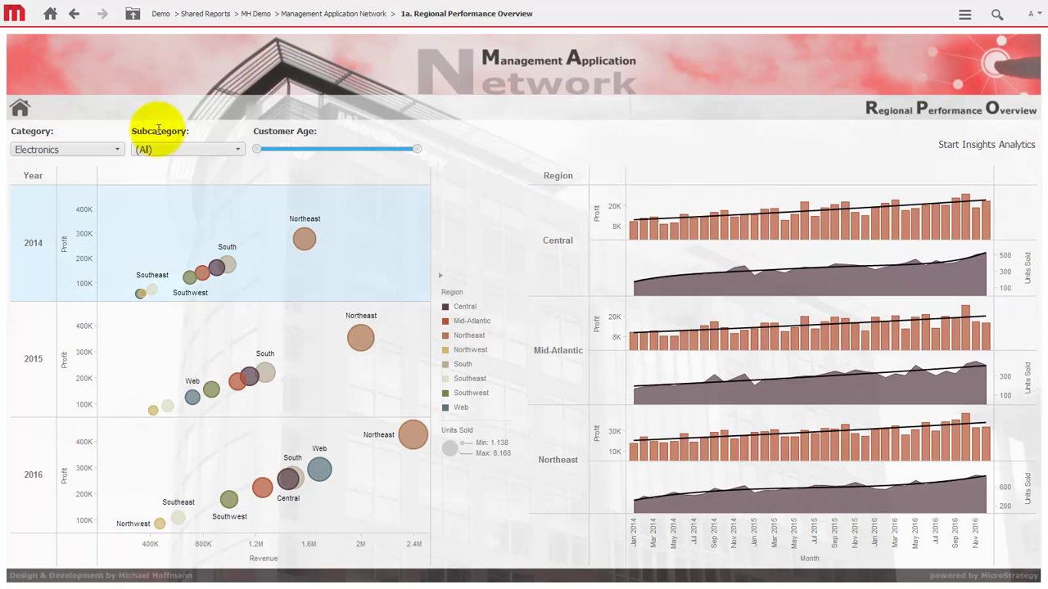
pyautogui.moveTo(415, 153); pyautogui.dragTo(271, 154)
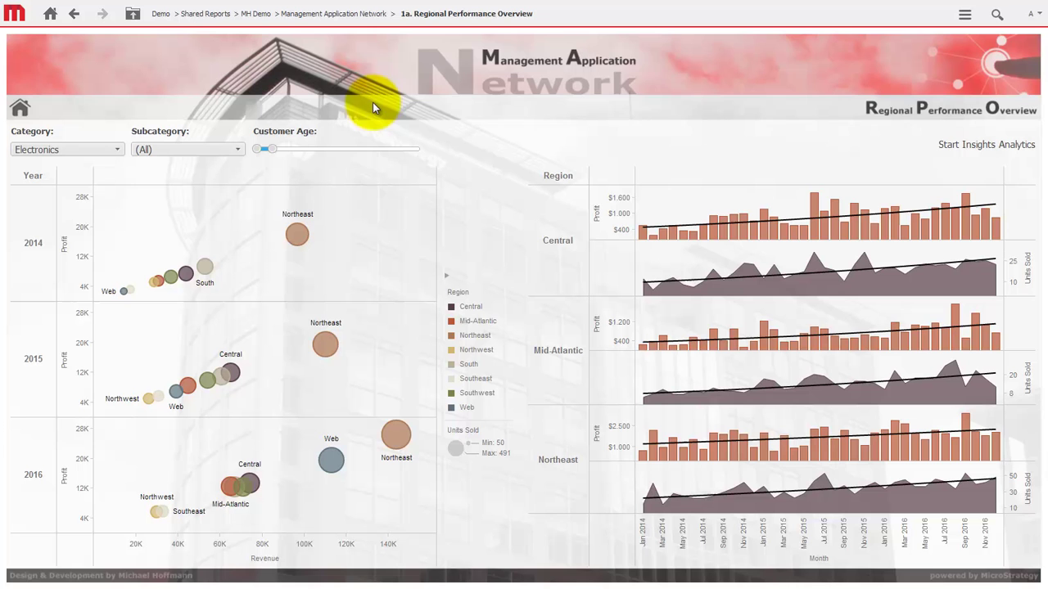
# Limit the regional charts to 2014 and 2016, start Insights Analytics from this selection, and show its Category Analysis page.
pyautogui.click(959, 145)
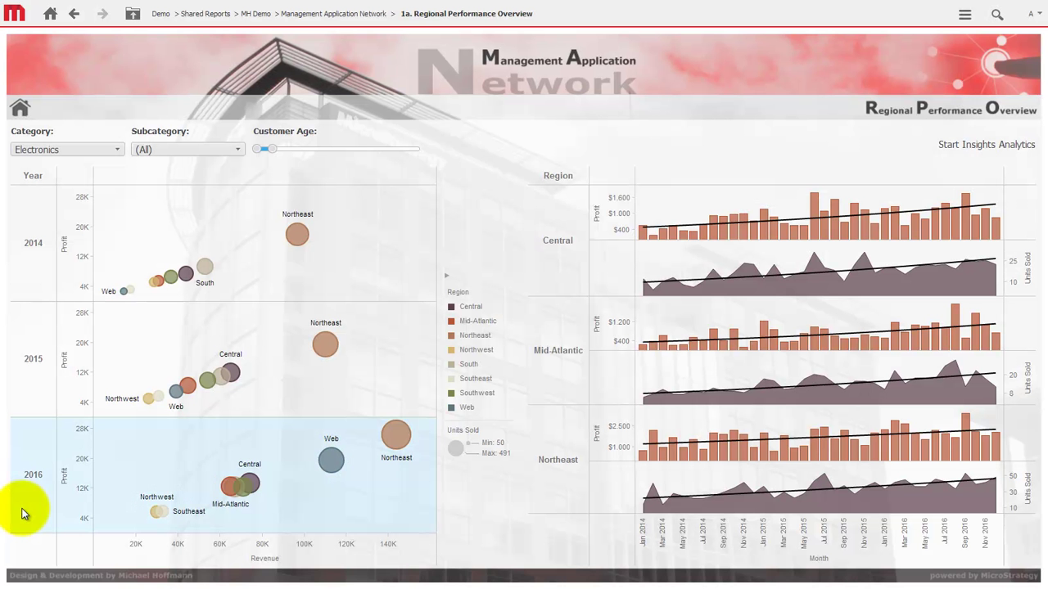
pyautogui.click(29, 240)
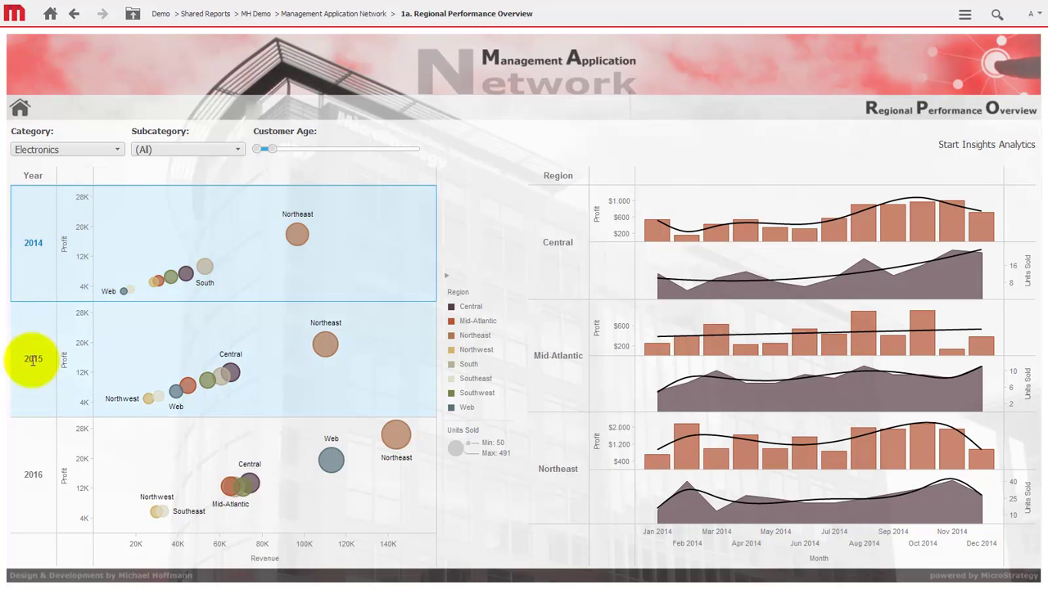
pyautogui.keyDown('ctrl'); pyautogui.click(31, 460); pyautogui.keyUp('ctrl')
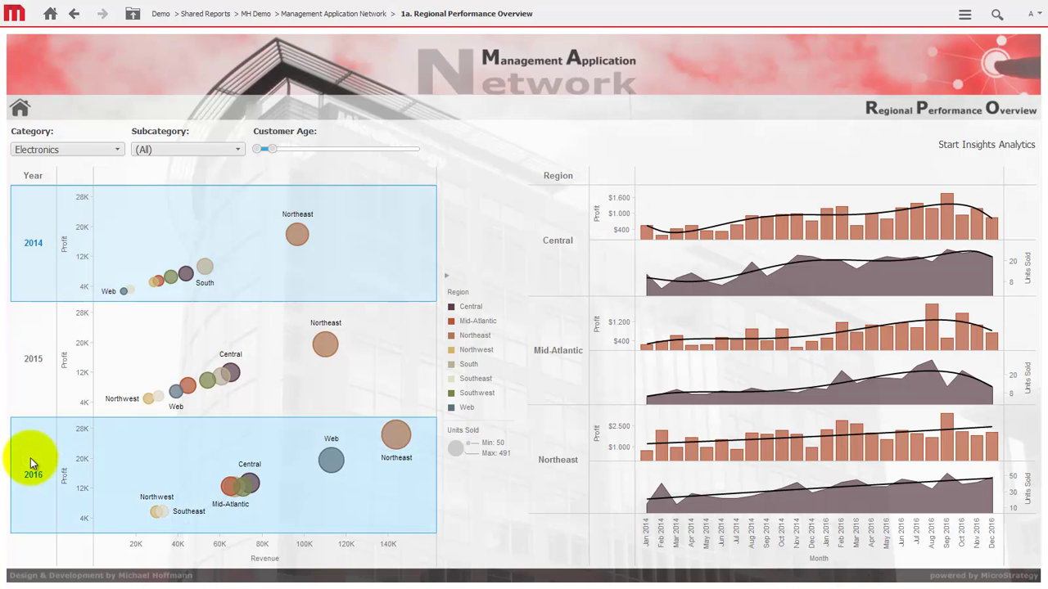
pyautogui.click(968, 145)
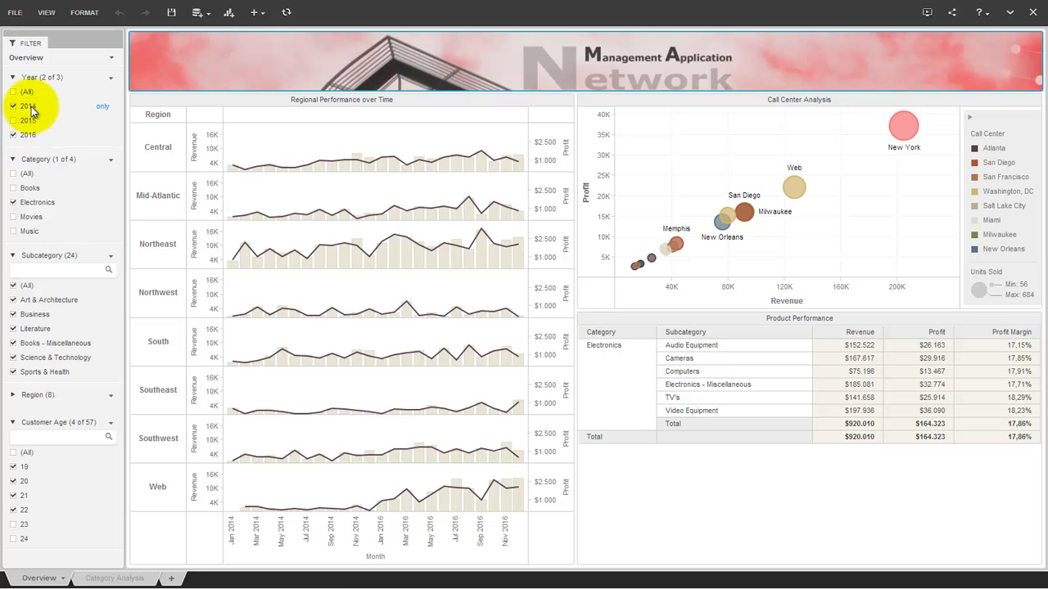
pyautogui.click(108, 579)
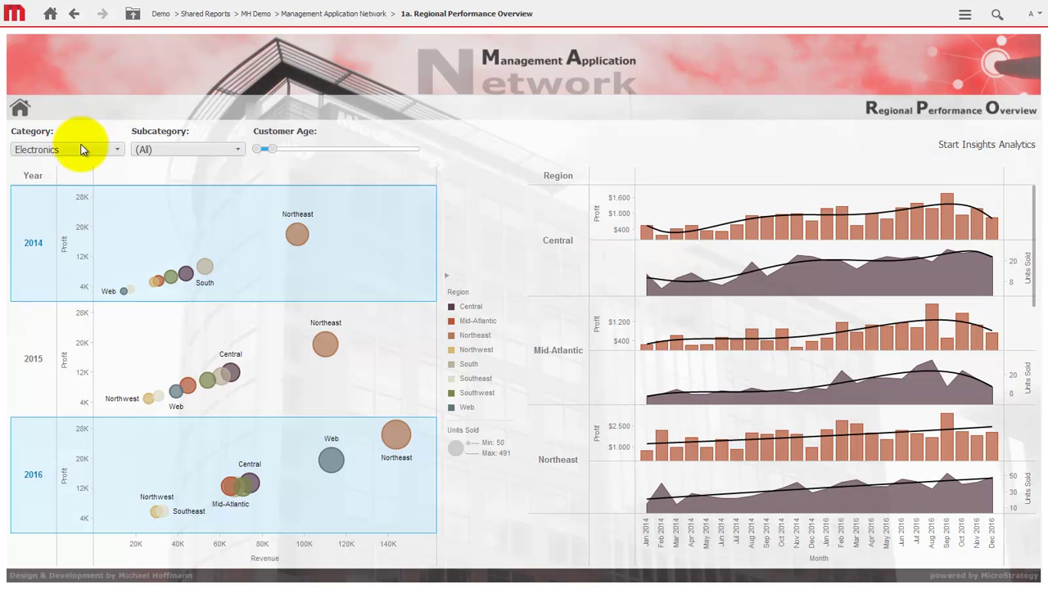
# Switch the overview's category filter to Movies, restart Insights Analytics, and open its Category Analysis page.
pyautogui.click(78, 150)
pyautogui.click(45, 212)
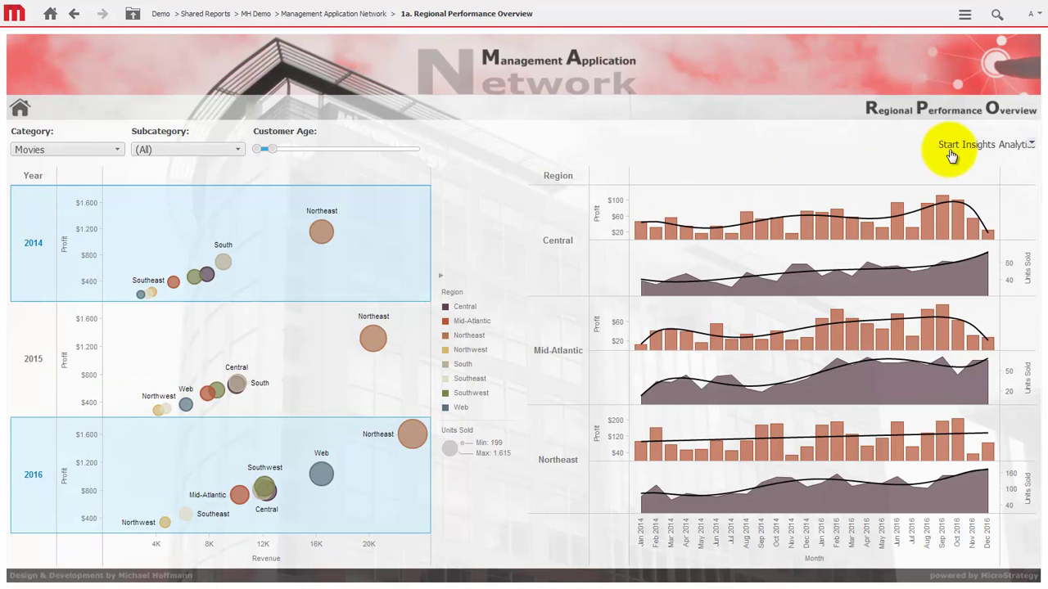
pyautogui.click(952, 149)
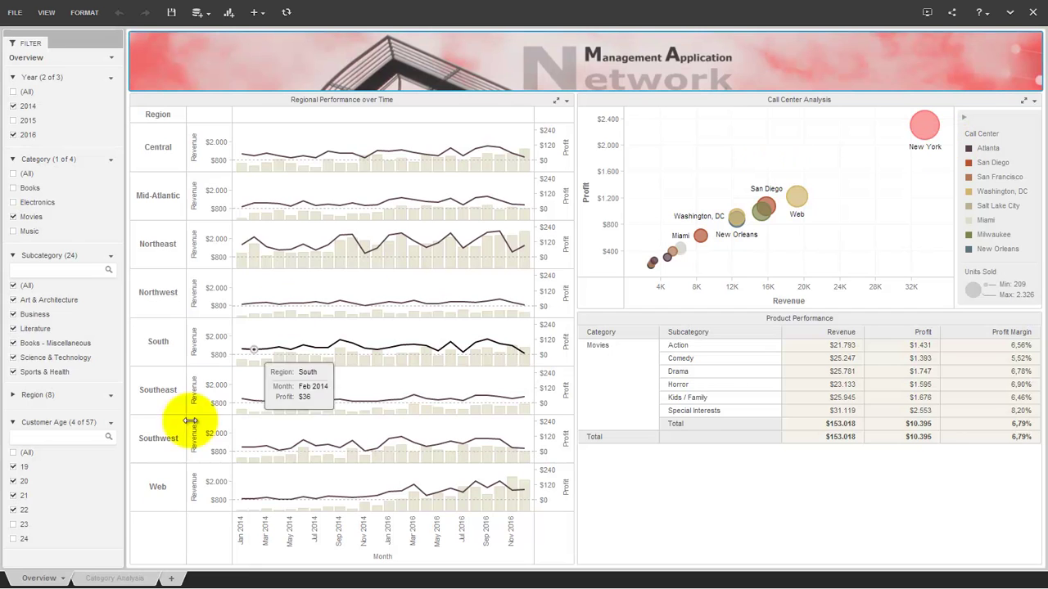
pyautogui.click(131, 573)
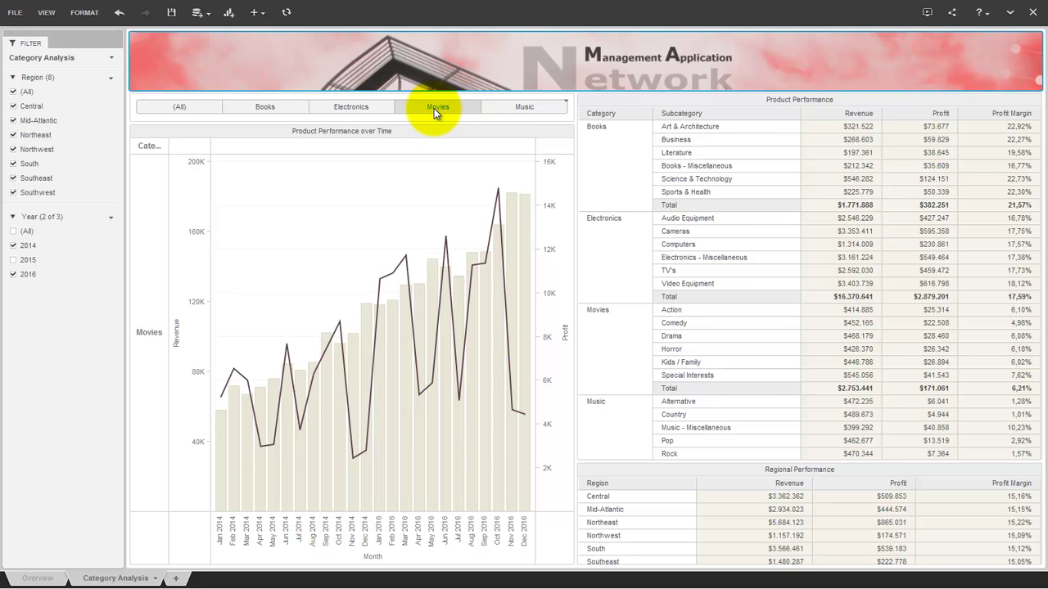
# Add Electronics, Books and Music to the category selection of the product performance chart.
pyautogui.keyDown('ctrl'); pyautogui.click(344, 108); pyautogui.keyUp('ctrl')
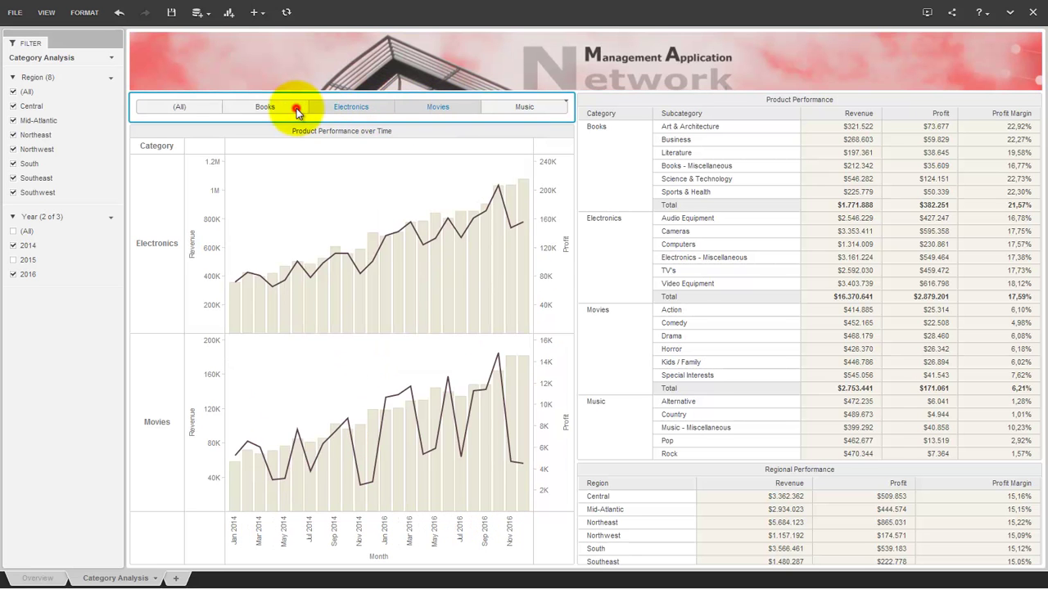
pyautogui.keyDown('ctrl'); pyautogui.click(296, 108); pyautogui.keyUp('ctrl')
pyautogui.keyDown('ctrl'); pyautogui.click(510, 106); pyautogui.keyUp('ctrl')
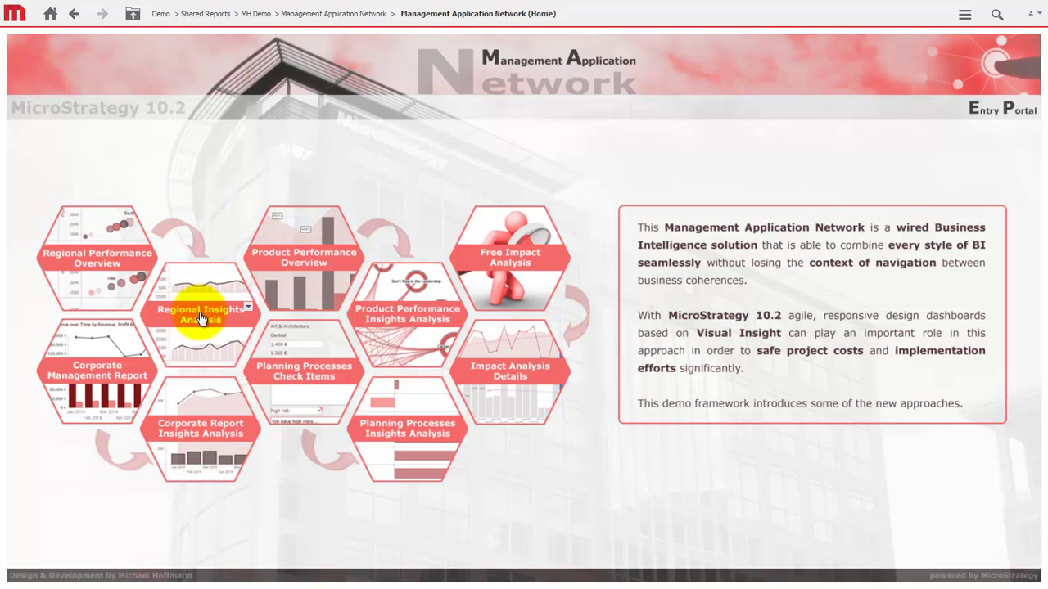
# Open Regional Insights Analysis from the portal and filter it to the years 2014 and 2015 and the Electronics category only.
pyautogui.click(202, 317)
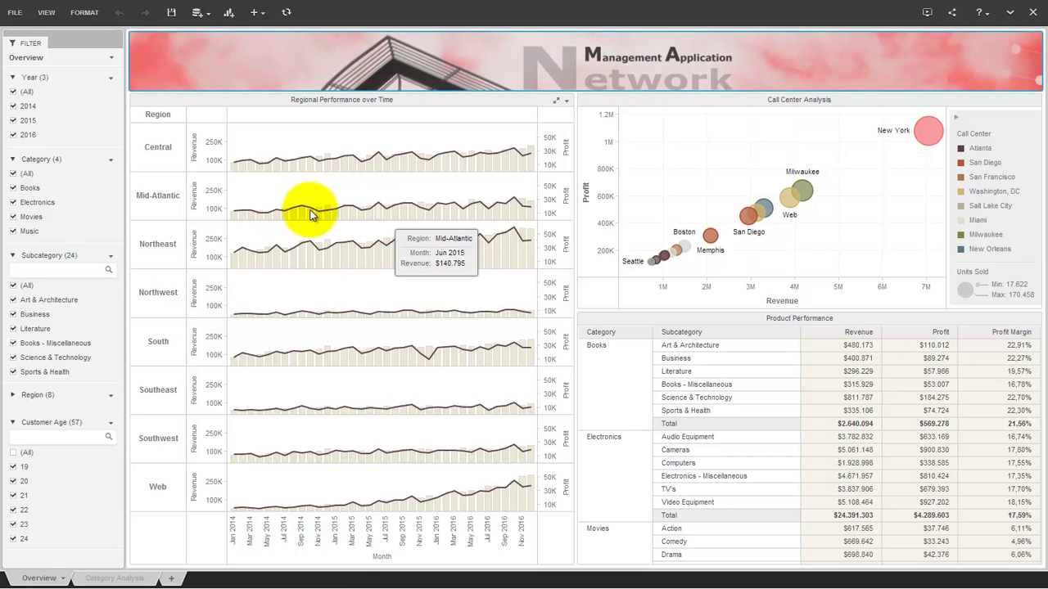
pyautogui.click(103, 120)
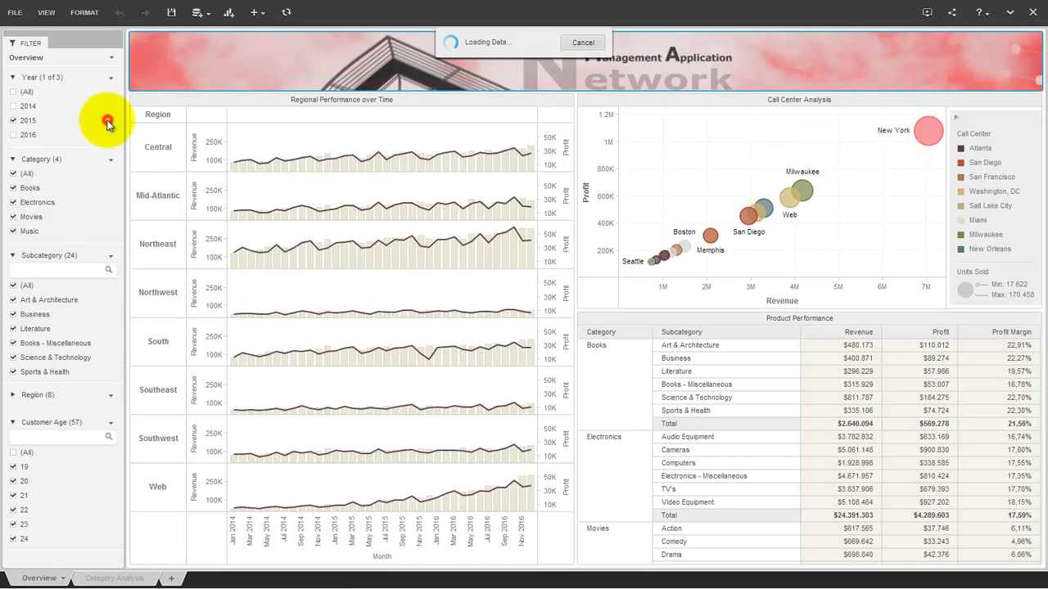
pyautogui.click(14, 107)
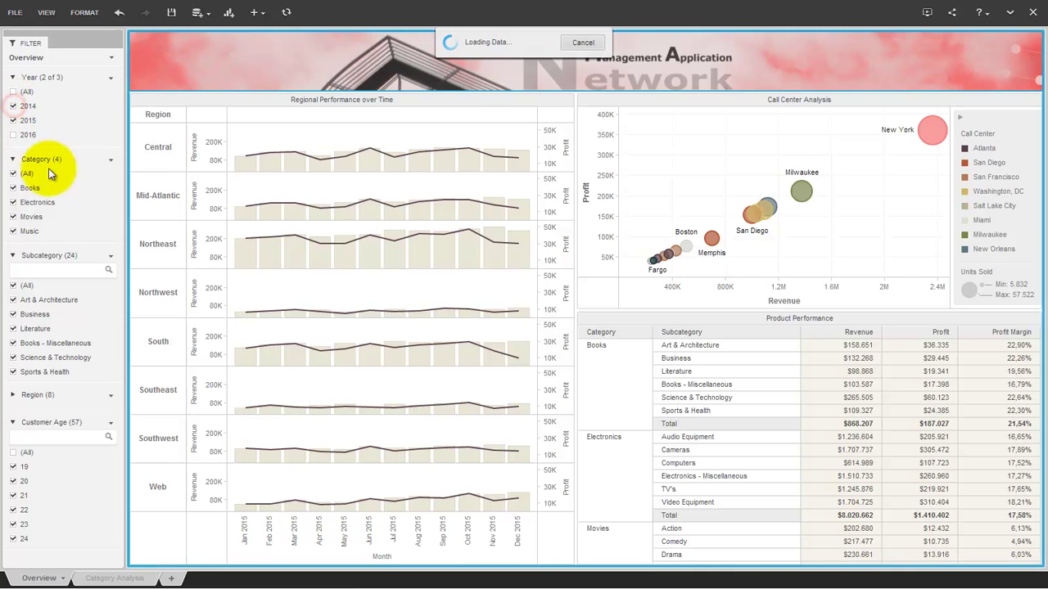
pyautogui.click(100, 204)
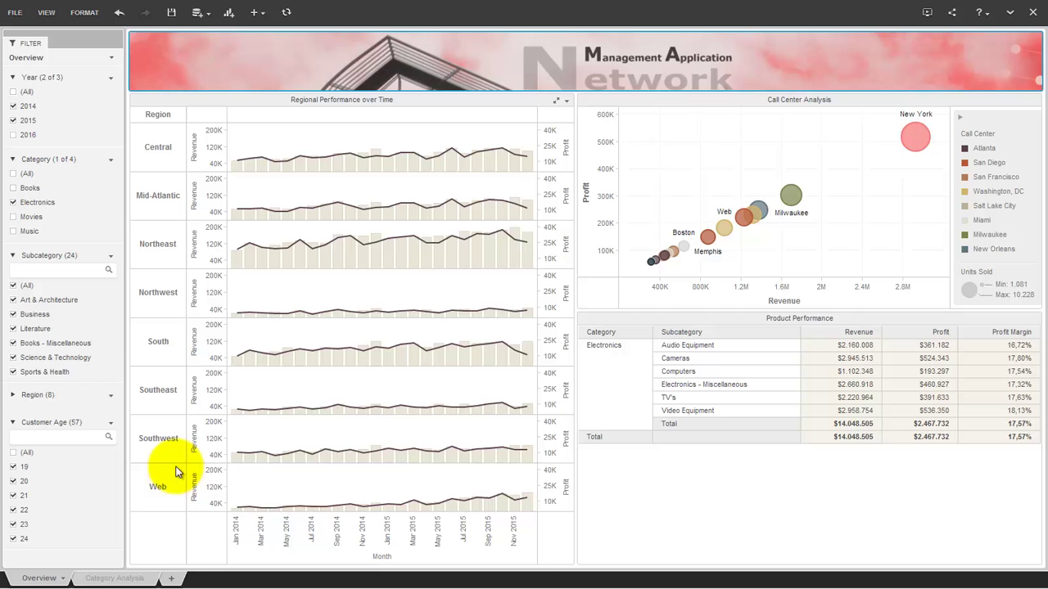
# On the Category Analysis page, remove Books, Electronics and Movies from the product performance chart's category selection.
pyautogui.click(131, 579)
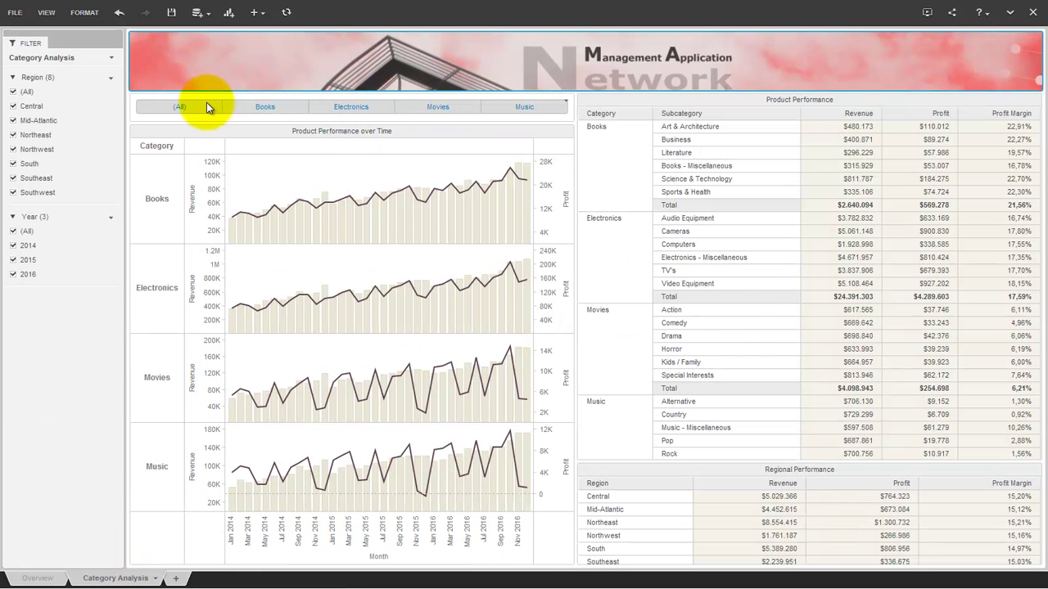
pyautogui.click(247, 106)
pyautogui.click(340, 107)
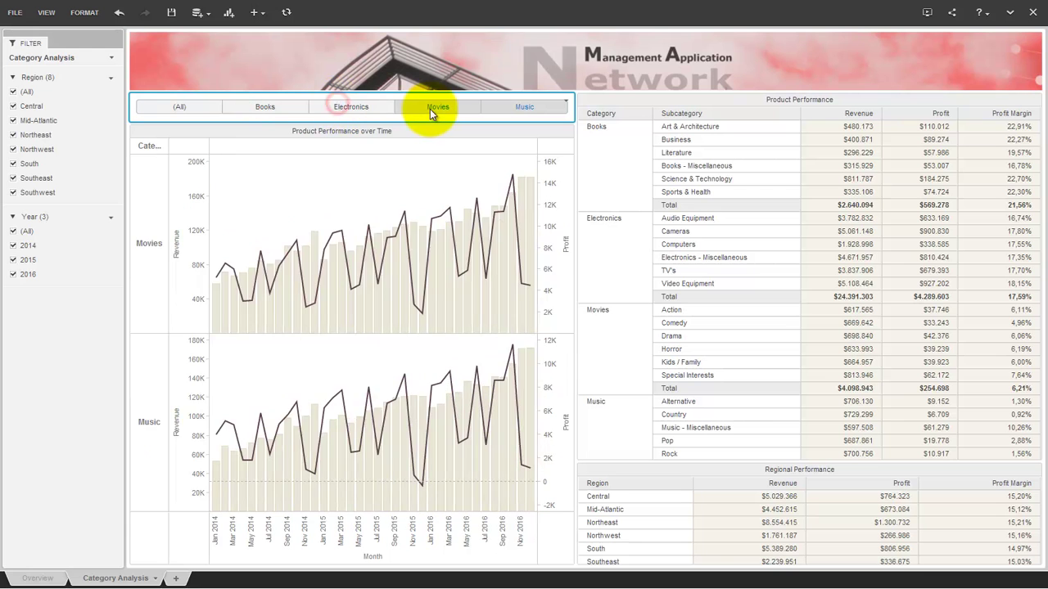
pyautogui.click(430, 109)
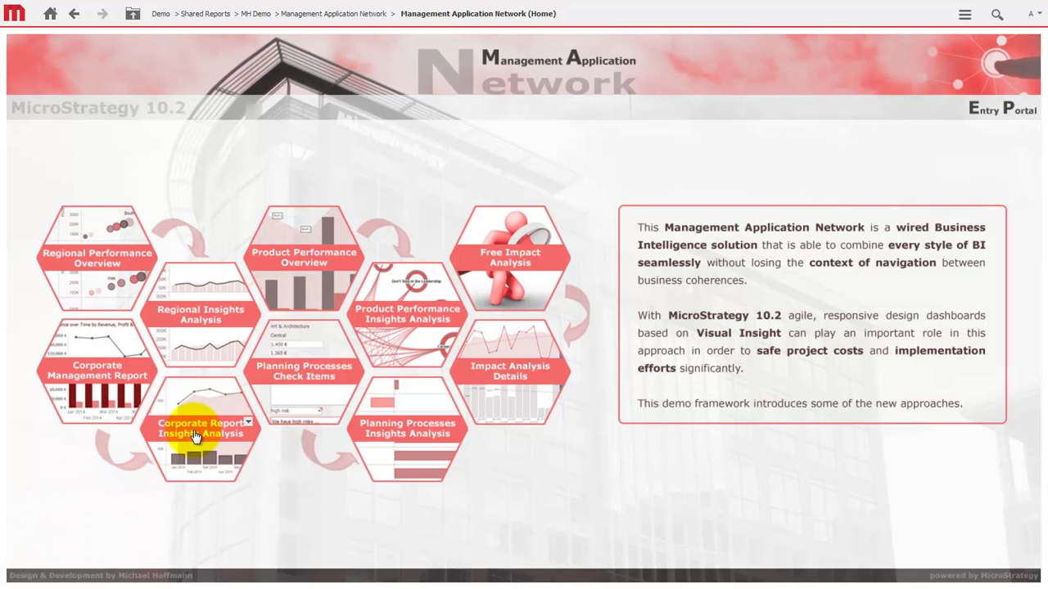
# Open the Corporate Management Report from the portal and look through its Performance over Time view.
pyautogui.click(91, 375)
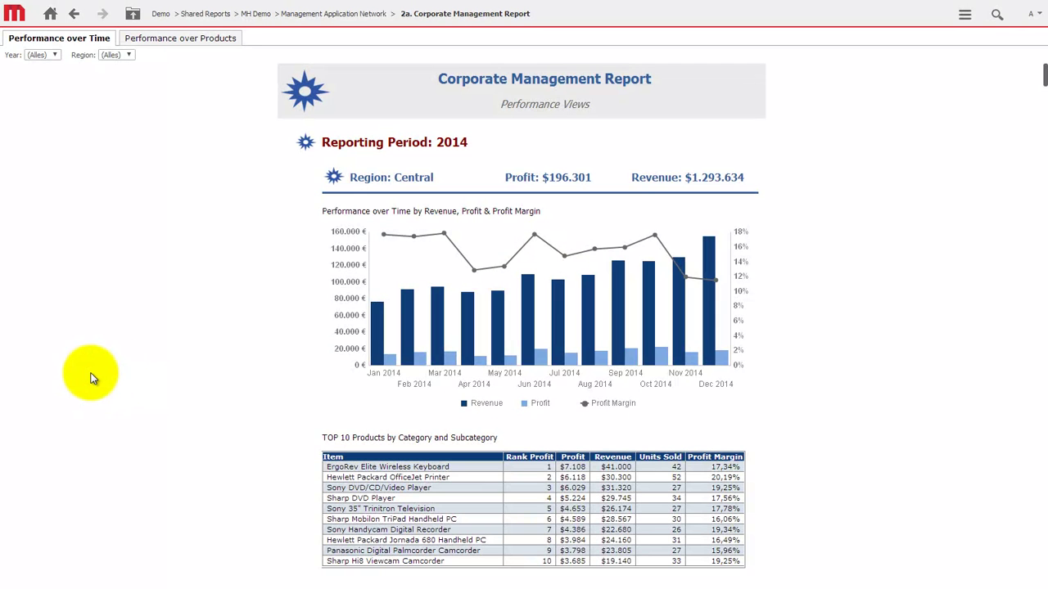
pyautogui.scroll(-1, 226, 213)
pyautogui.scroll(-15, 227, 214)
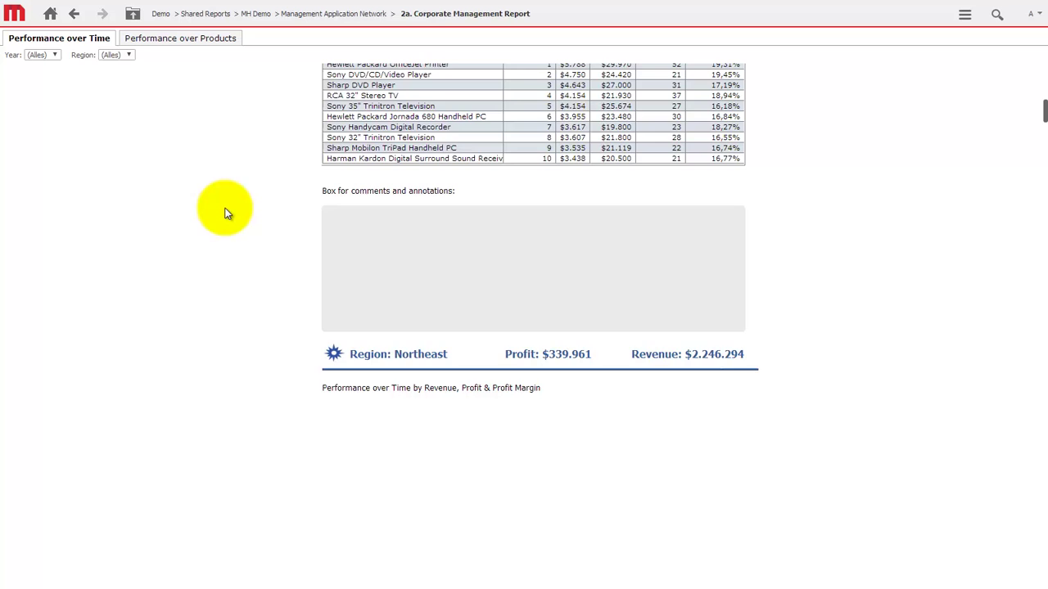
pyautogui.scroll(15, 227, 214)
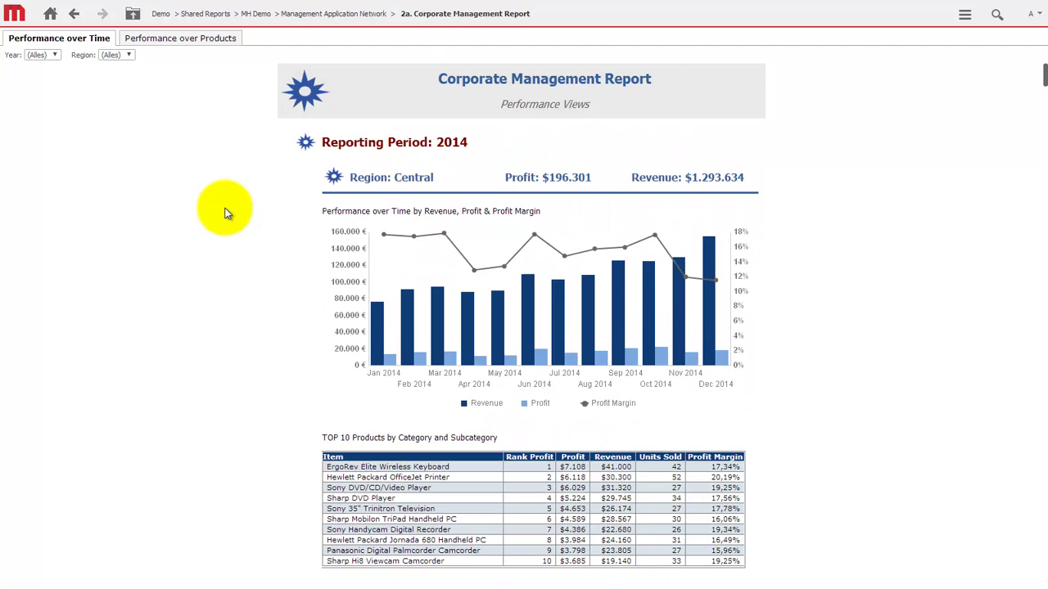
# Switch the report to the Performance over Products view and look through its product figures by region.
pyautogui.click(158, 41)
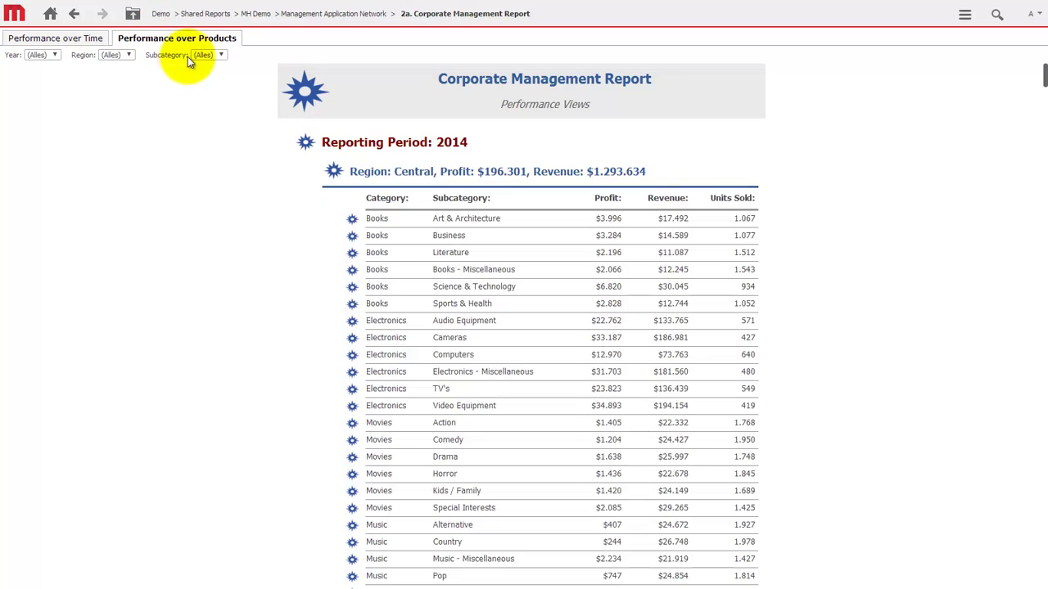
pyautogui.scroll(-15, 360, 278)
pyautogui.scroll(15, 361, 278)
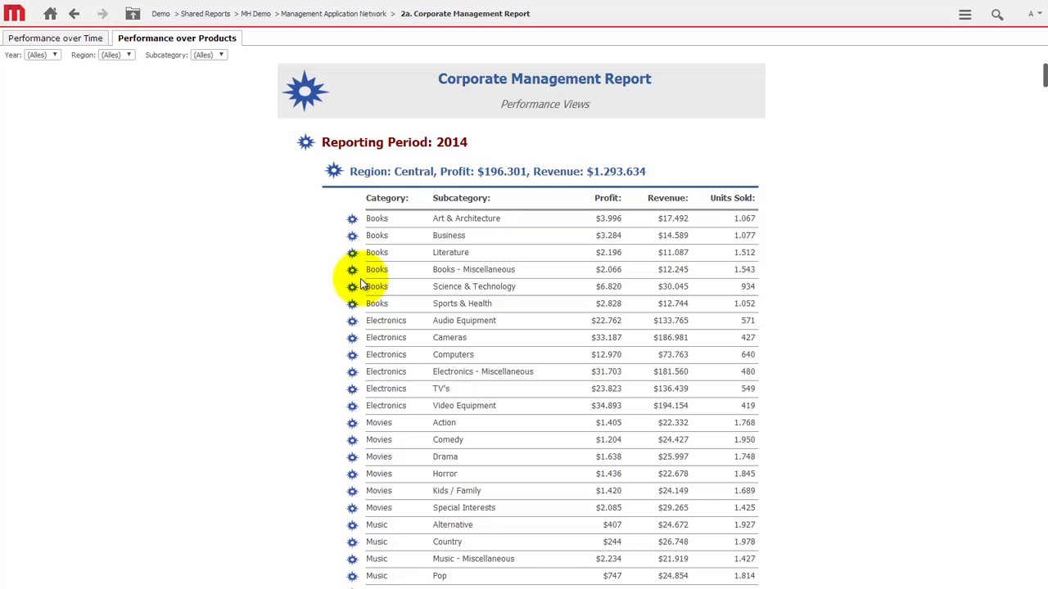
# Export the Corporate Management Report to PDF and page through the document in full-screen view, from its table of contents onward.
pyautogui.click(968, 16)
pyautogui.click(885, 68)
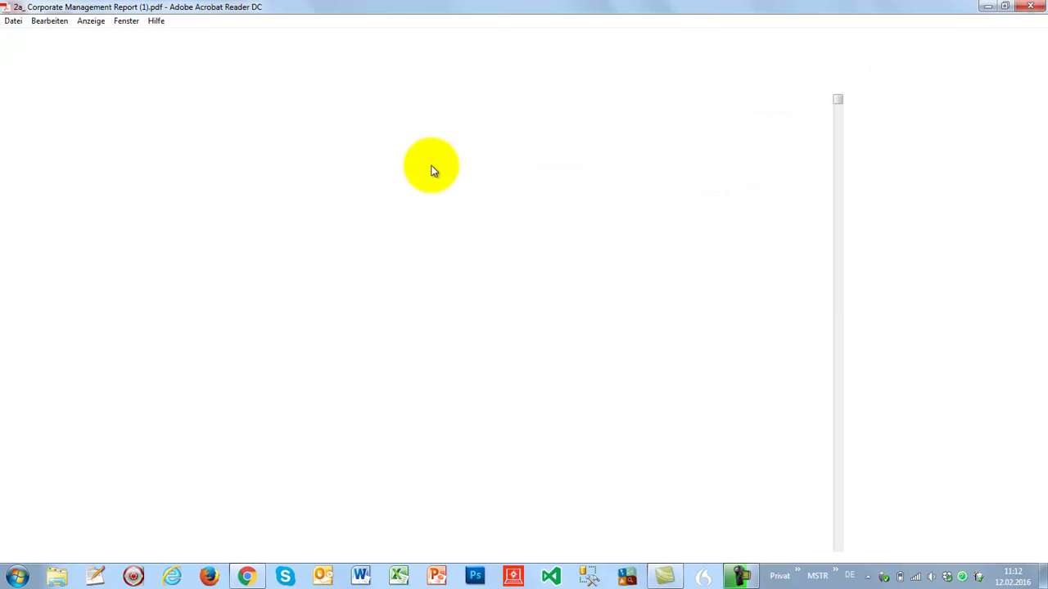
pyautogui.hotkey('ctrl', 'l')
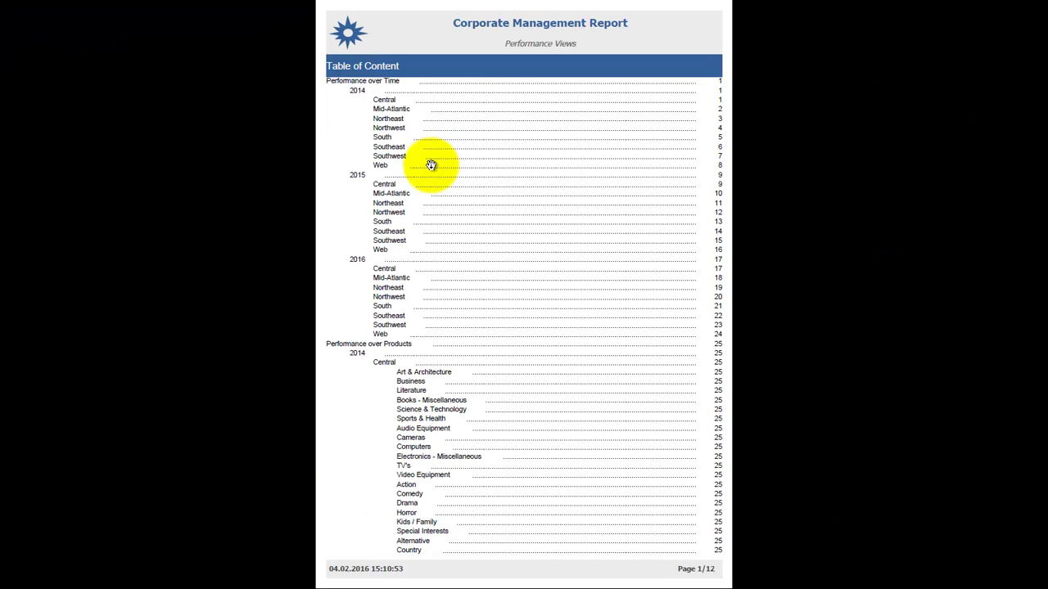
pyautogui.scroll(-4, 431, 165)
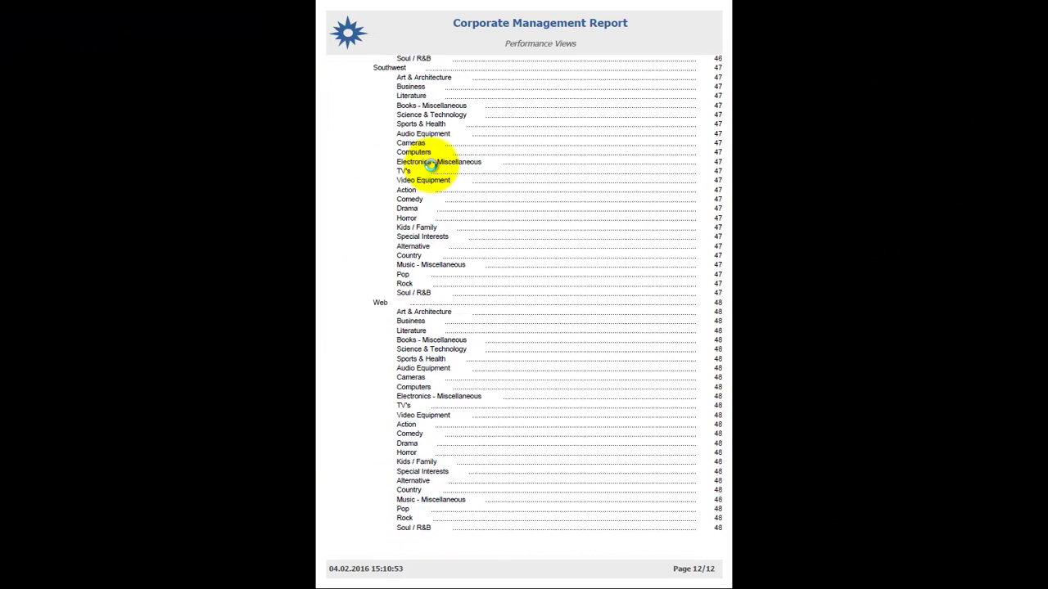
pyautogui.scroll(-20, 431, 165)
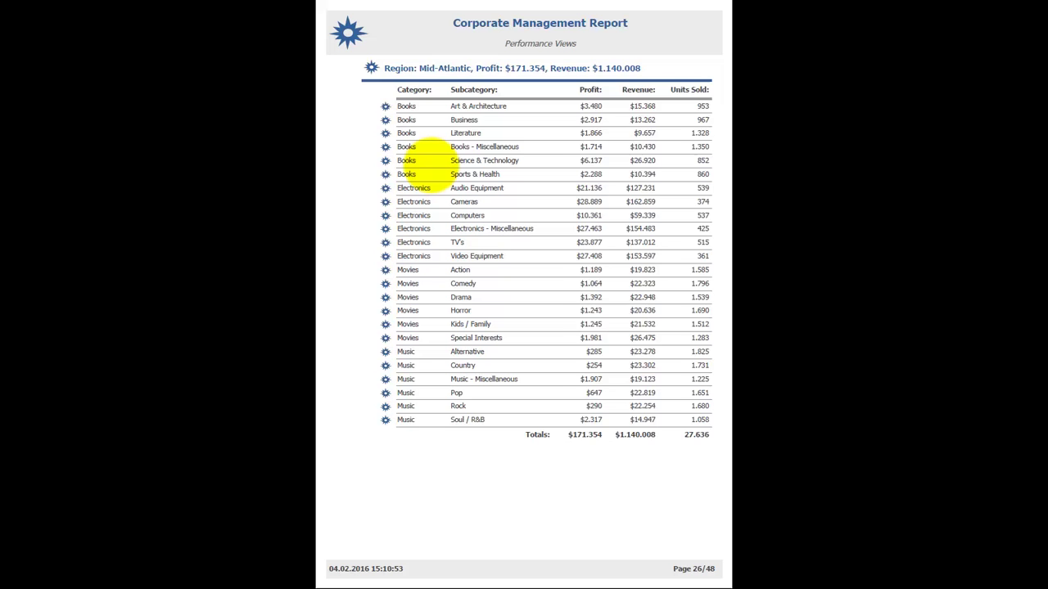
pyautogui.scroll(-4, 431, 165)
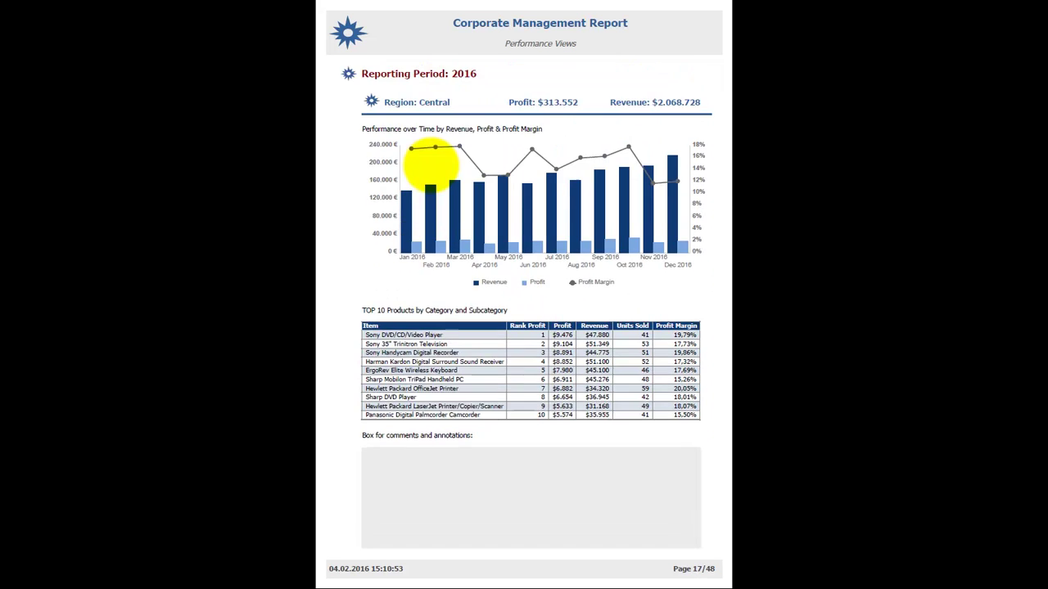
pyautogui.scroll(6, 430, 165)
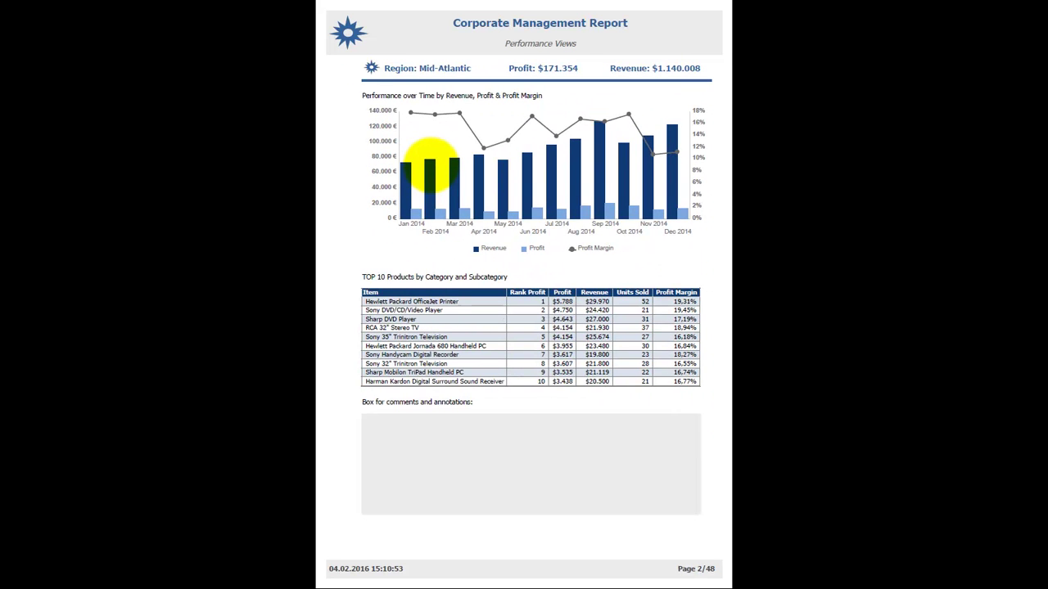
pyautogui.press('Escape')
# Jump to the 2015 section through the PDF's Performance over Time bookmarks, open one of its region entries, and close the export window.
pyautogui.click(41, 174)
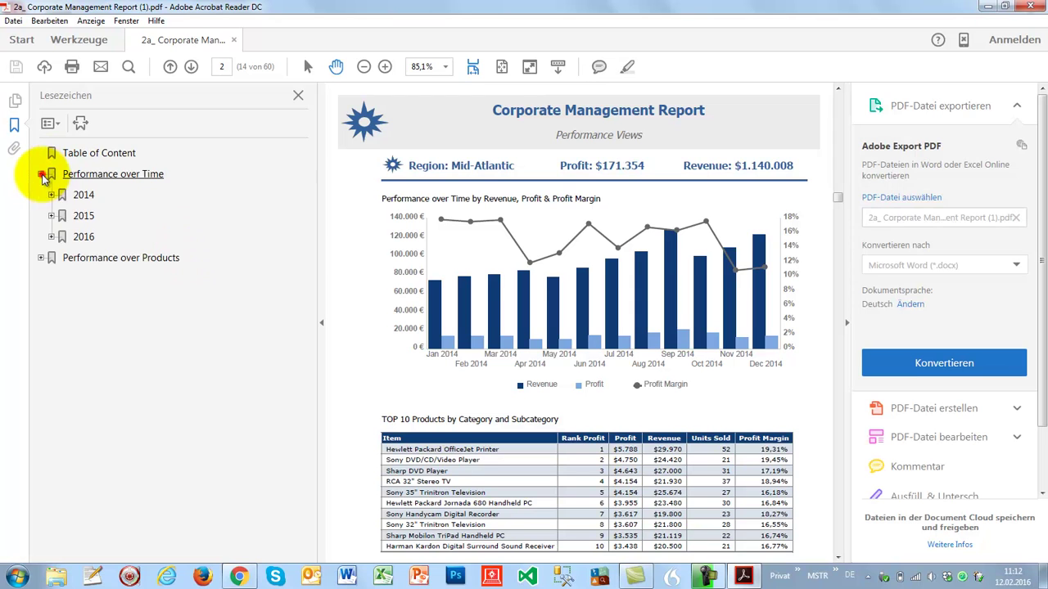
pyautogui.click(82, 217)
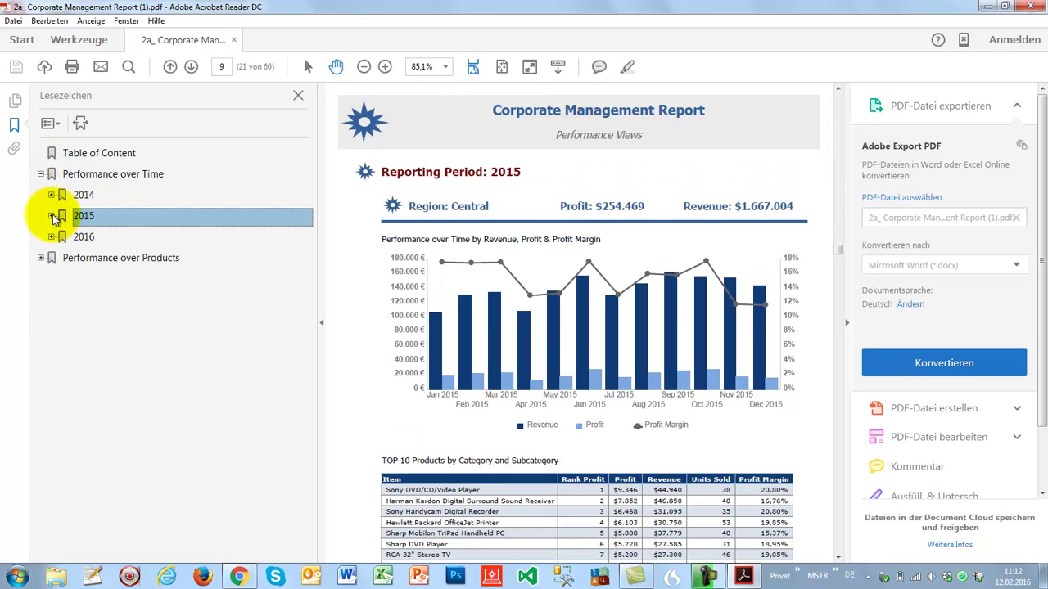
pyautogui.click(51, 215)
pyautogui.click(106, 279)
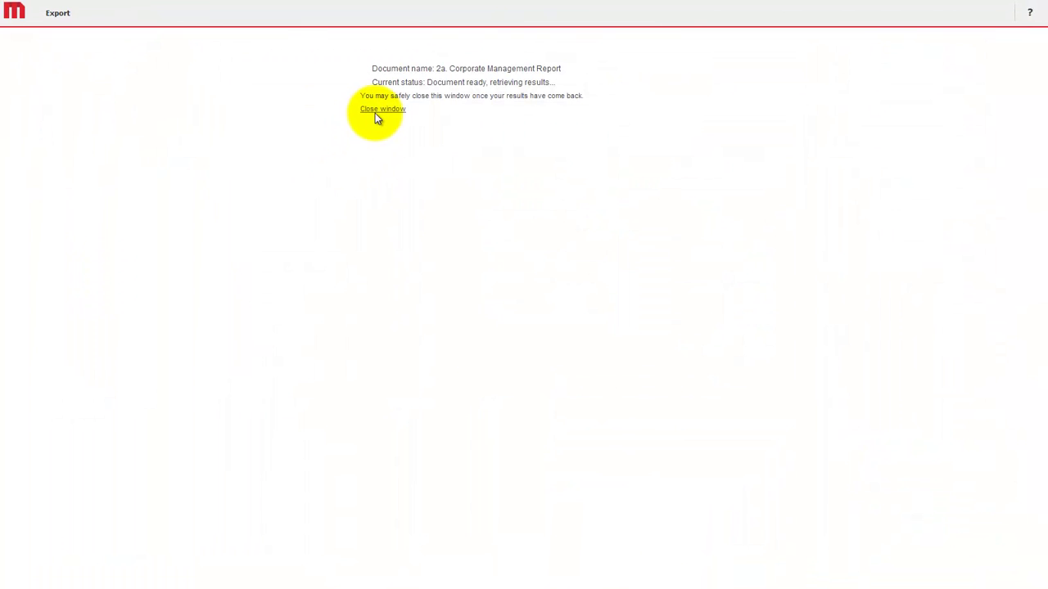
pyautogui.click(376, 115)
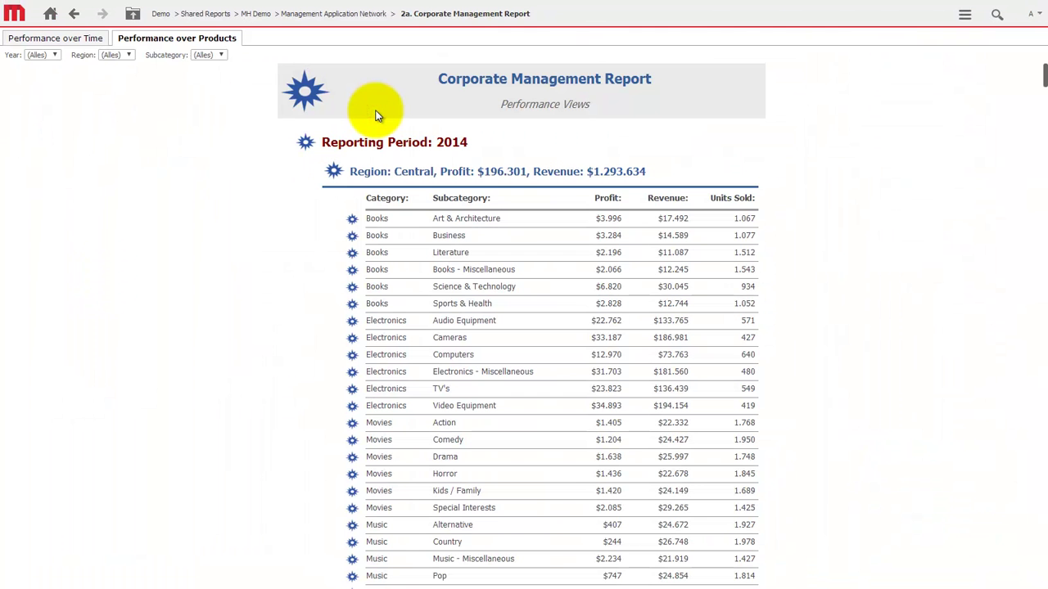
# From the Performance over Time view, open the insights analysis for the Central region in 2014 and check its Year and Region filters.
pyautogui.click(90, 41)
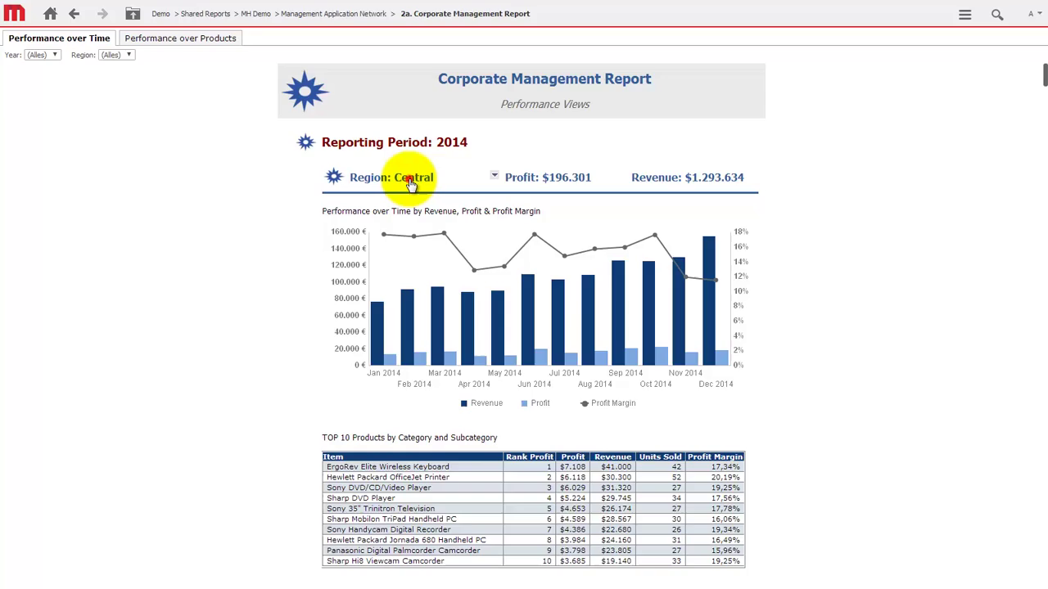
pyautogui.click(412, 183)
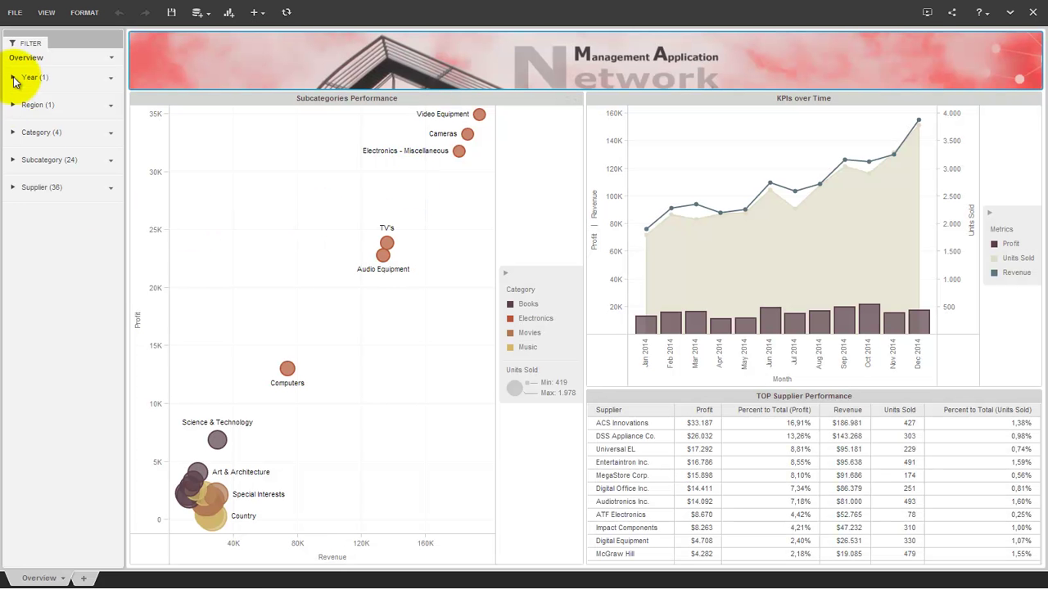
pyautogui.click(13, 79)
pyautogui.click(11, 77)
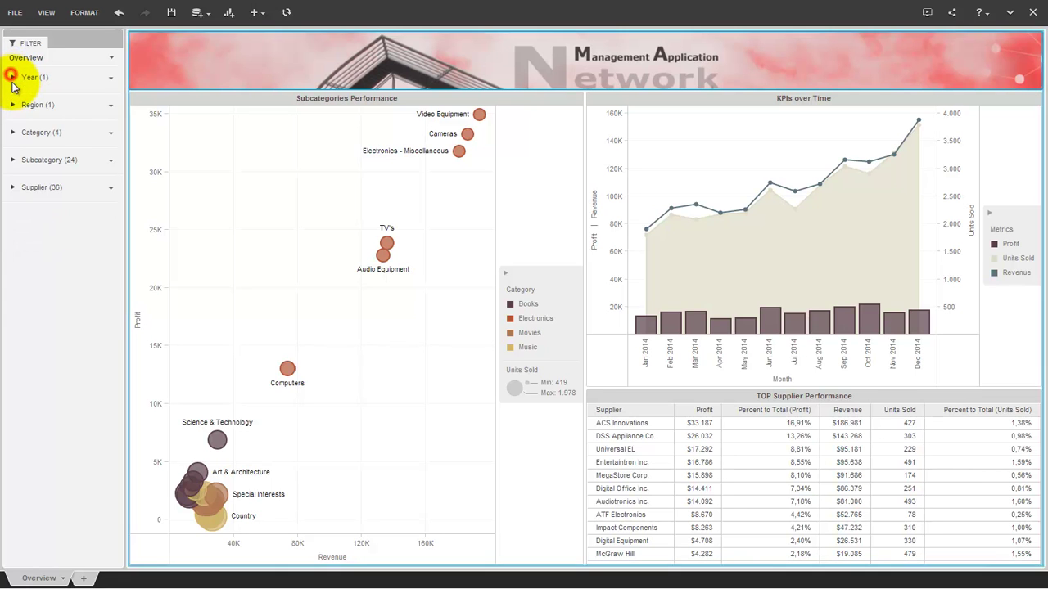
pyautogui.click(12, 104)
pyautogui.click(12, 104)
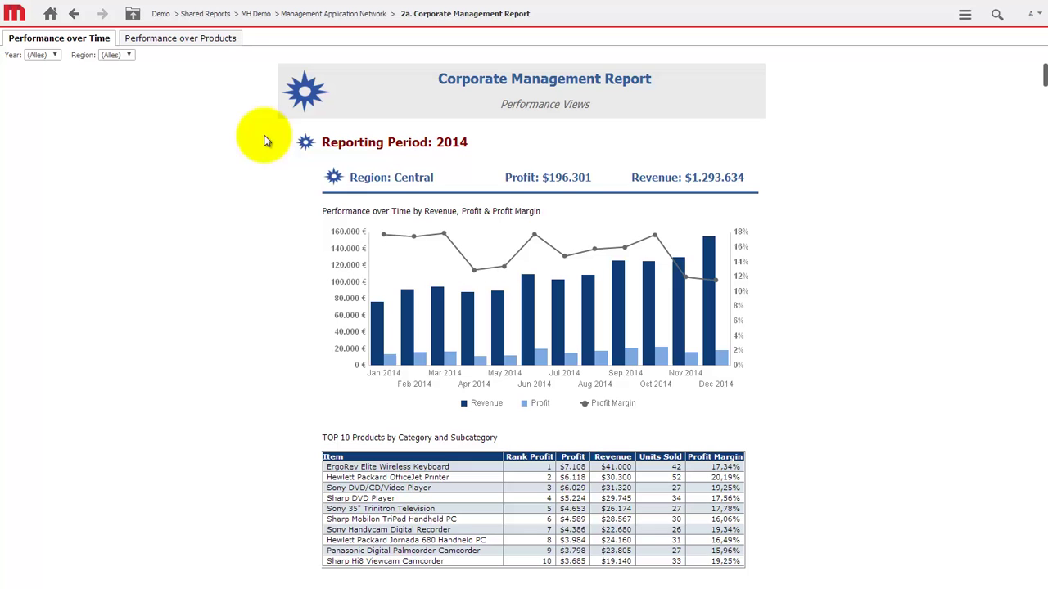
# Filter the Performance over Time report to year 2015 and region South.
pyautogui.click(40, 55)
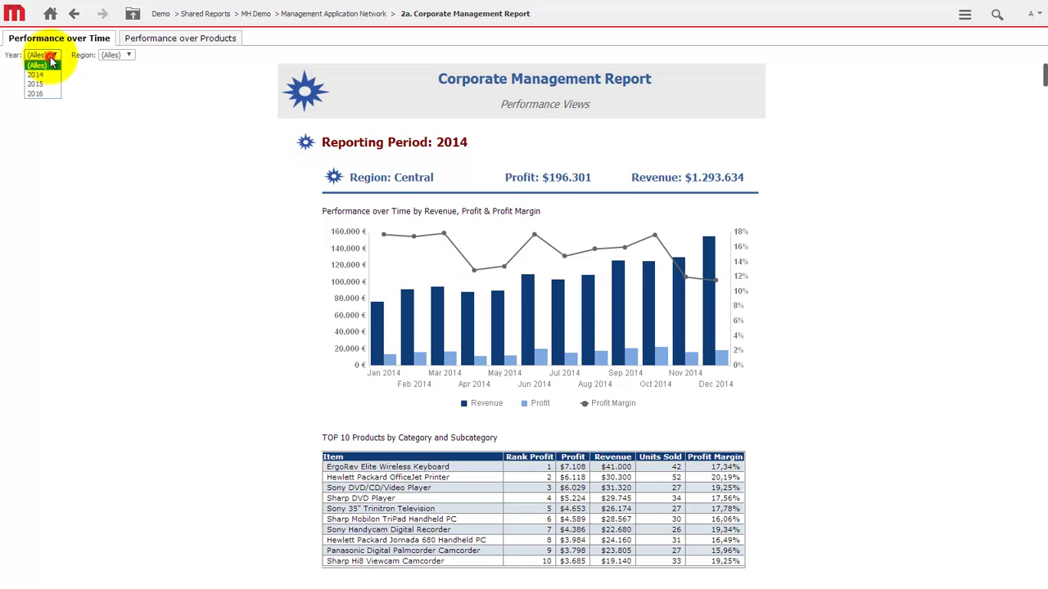
pyautogui.click(43, 86)
pyautogui.click(110, 55)
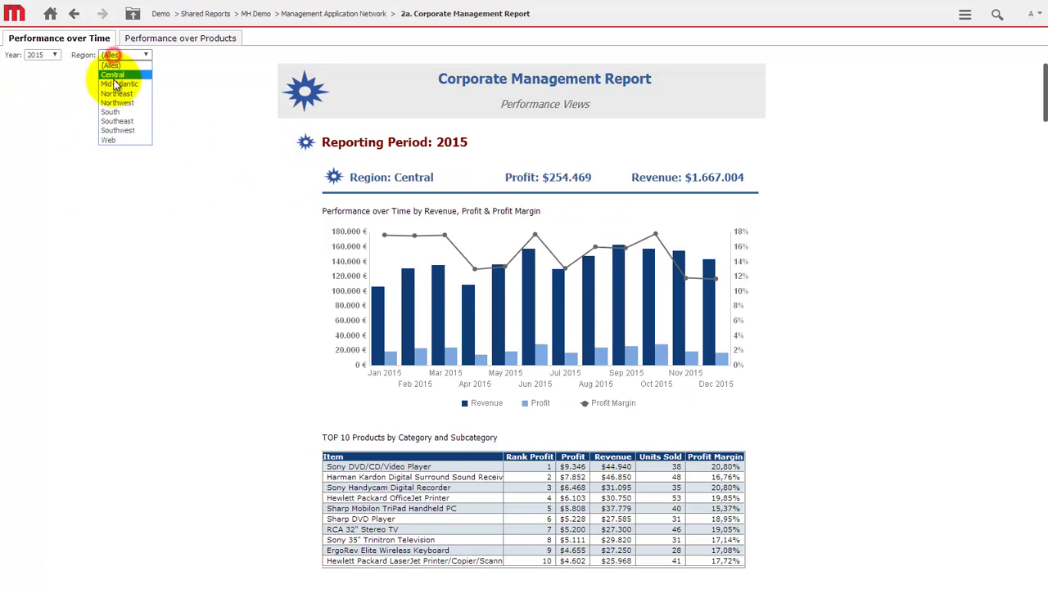
pyautogui.click(115, 115)
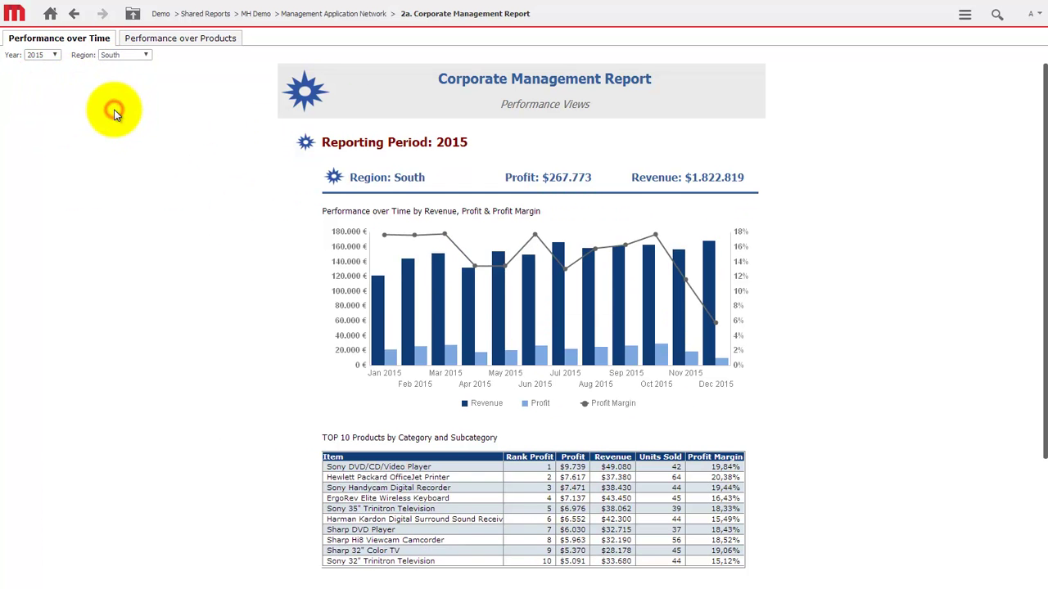
# Open the insights analysis from the report's South region heading and check which year and region its filters received.
pyautogui.click(407, 181)
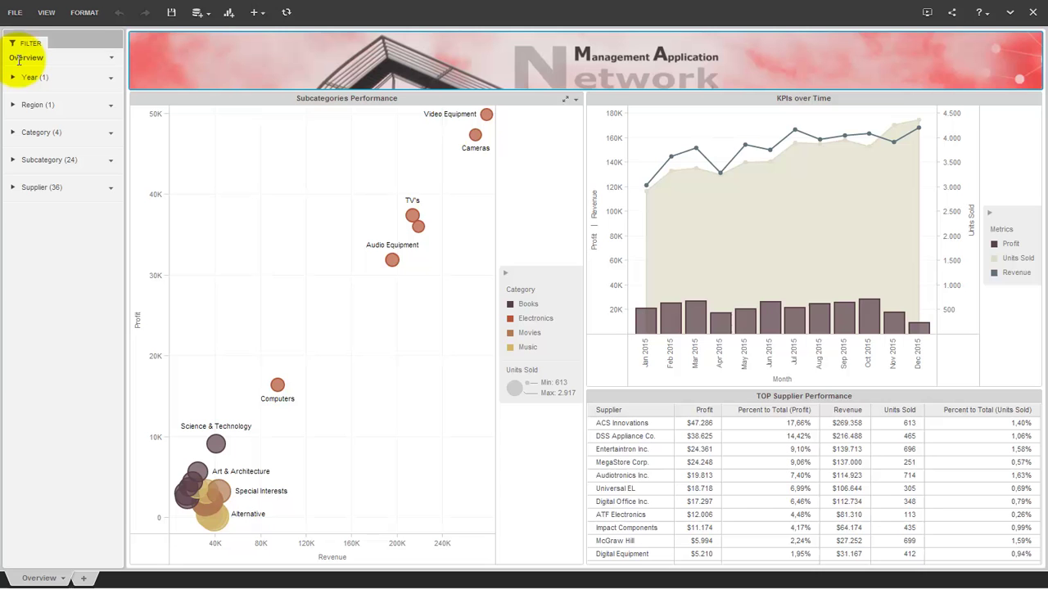
pyautogui.click(13, 78)
pyautogui.click(13, 78)
pyautogui.click(14, 105)
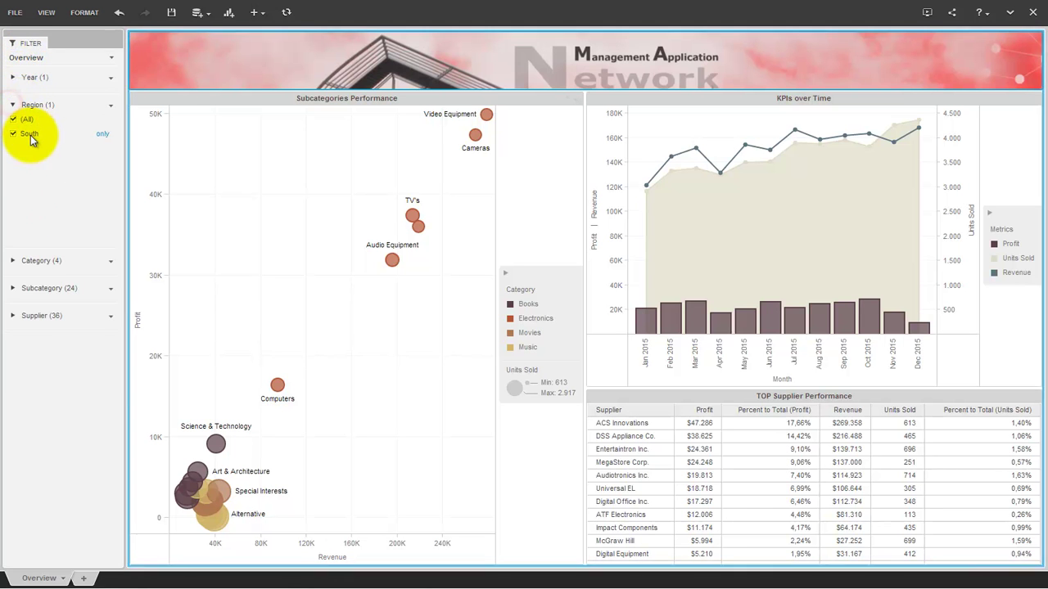
pyautogui.click(13, 106)
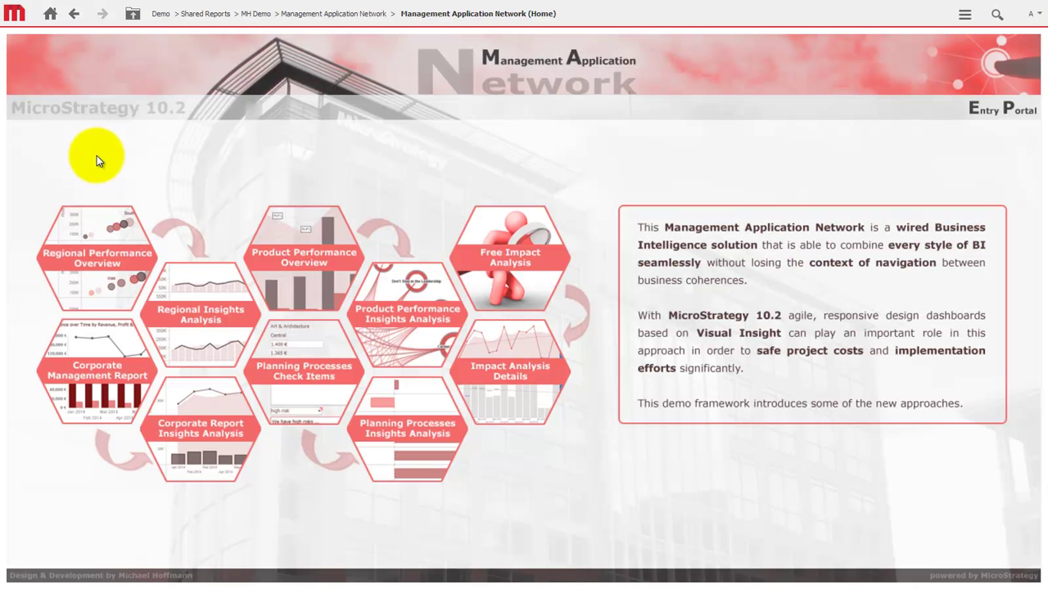
# Open Corporate Report Insights Analysis from the portal, keep only 2015 and Northwest, and area-select a group of Electronics bubbles in Subcategories Performance.
pyautogui.click(201, 436)
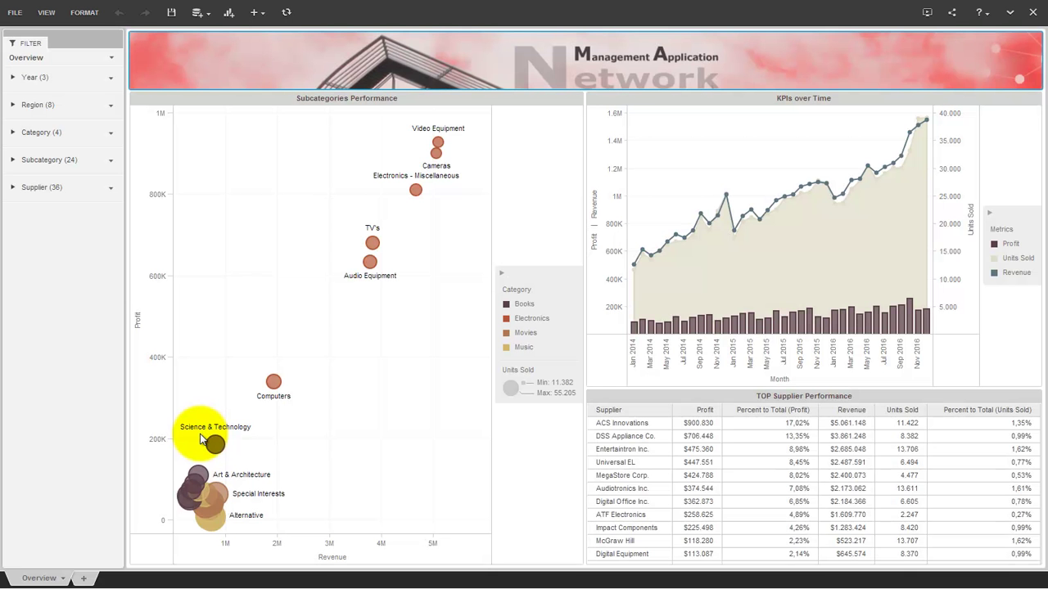
pyautogui.click(13, 78)
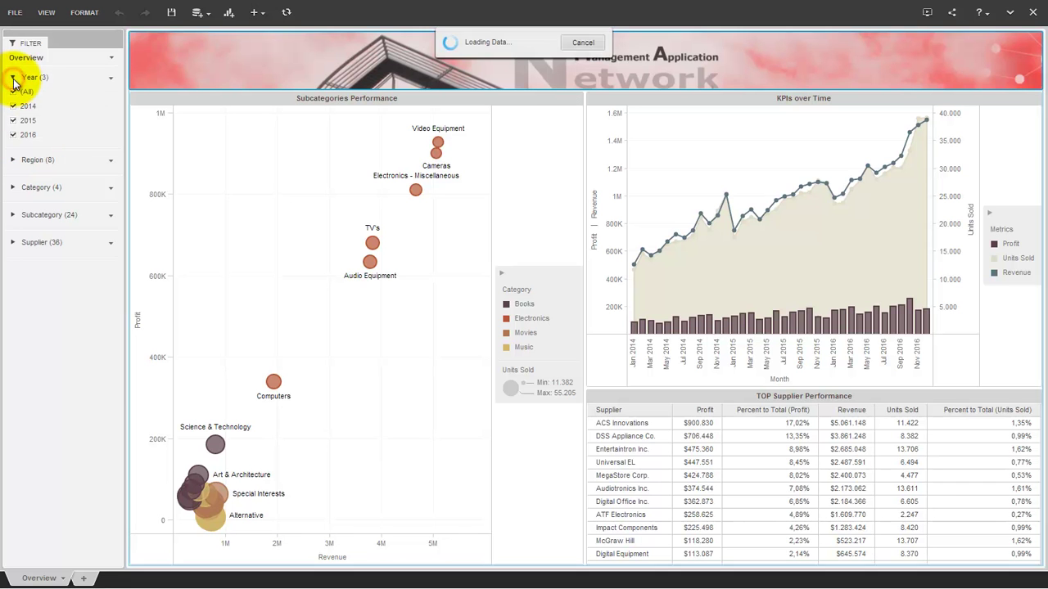
pyautogui.click(104, 122)
pyautogui.click(15, 159)
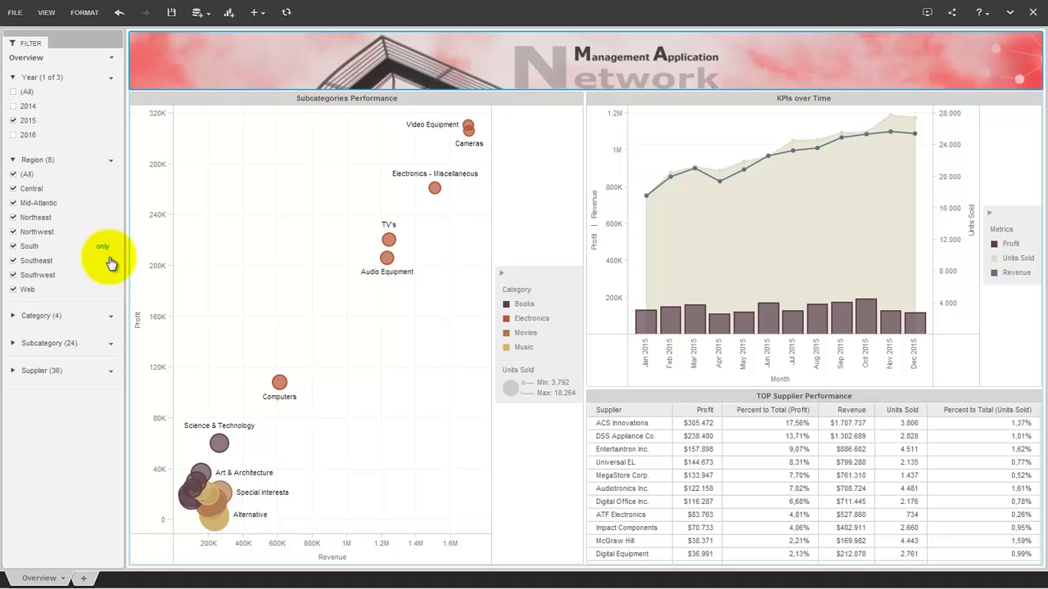
pyautogui.click(103, 233)
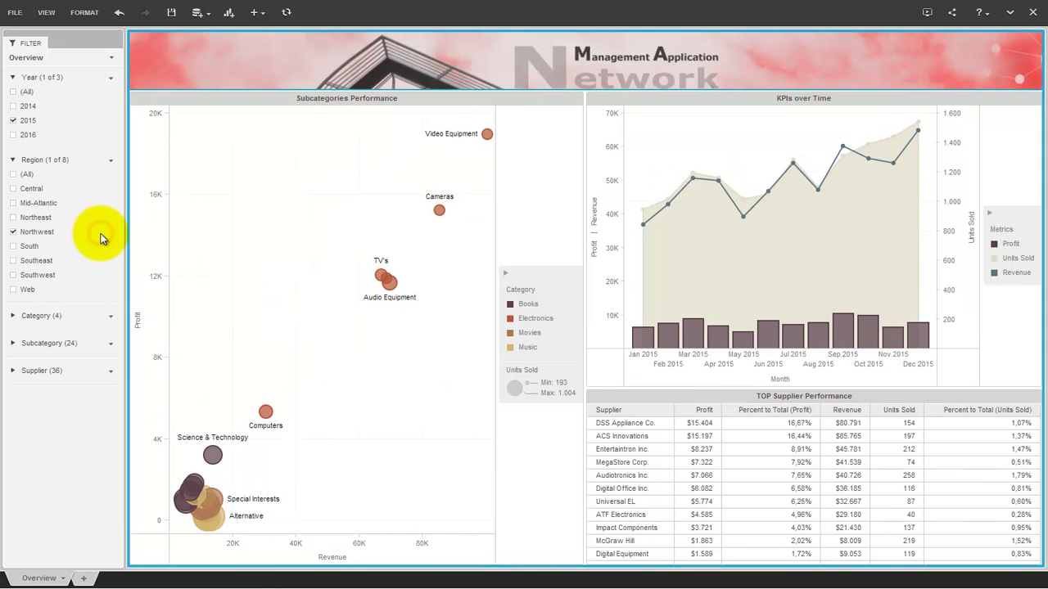
pyautogui.moveTo(323, 170); pyautogui.dragTo(467, 306)
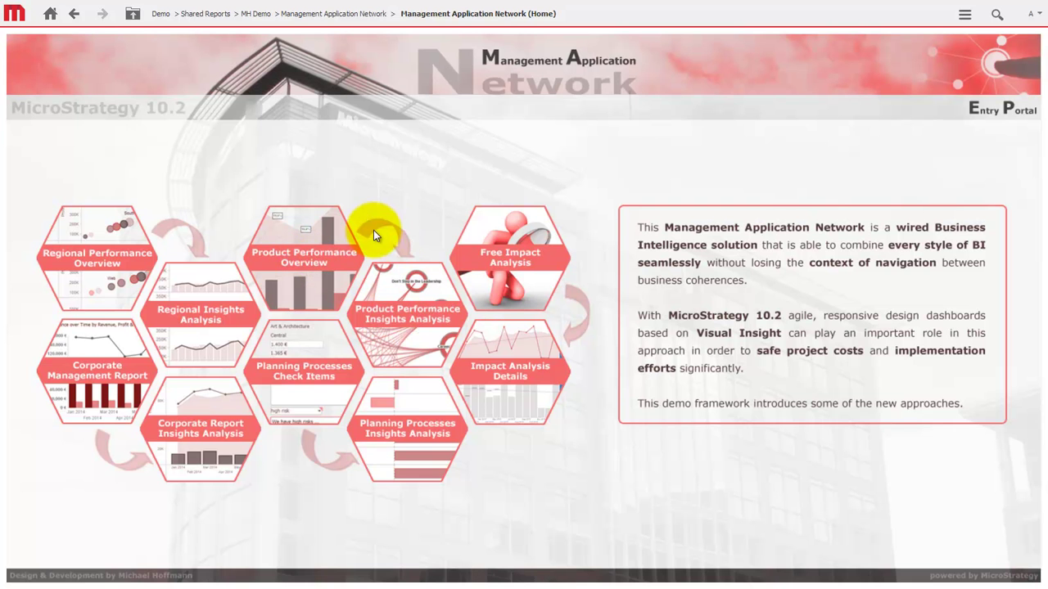
# Open Product Performance Overview and drill into the insights analysis from the Mid-Atlantic Sports & Health profit and the Southwest Business profit.
pyautogui.click(311, 262)
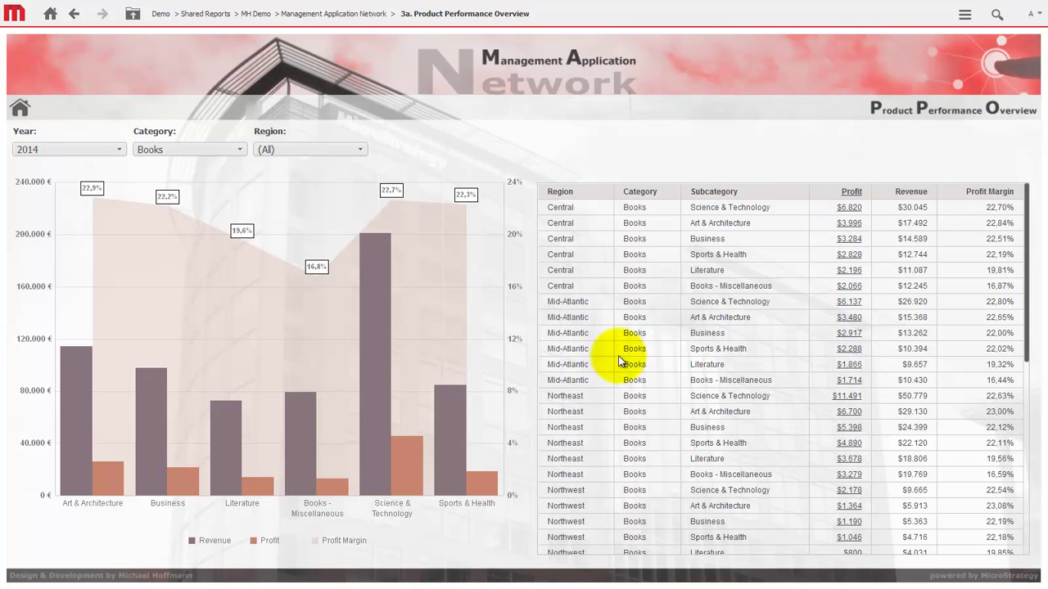
pyautogui.click(847, 350)
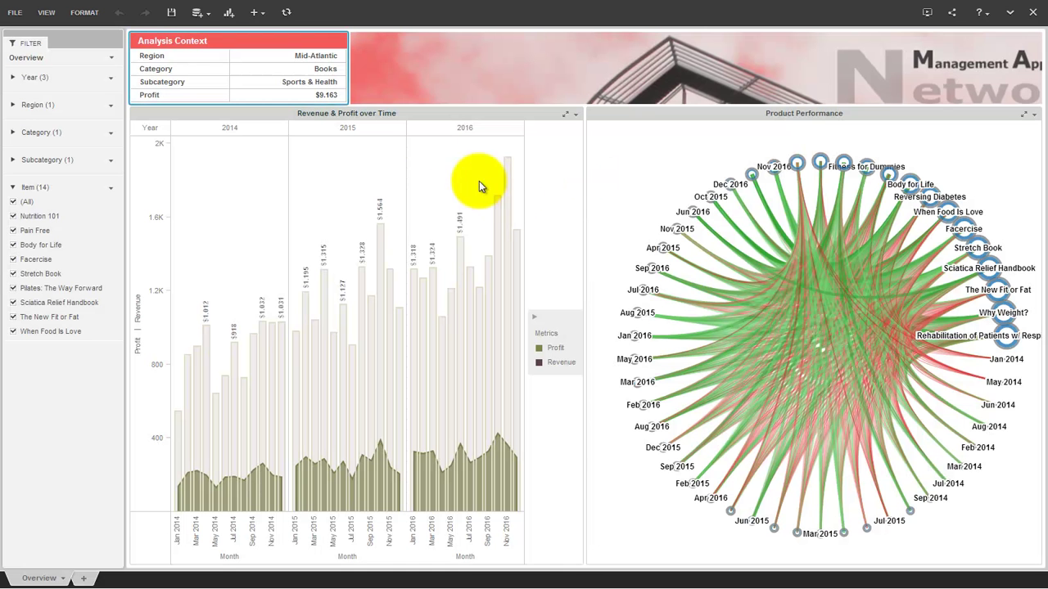
pyautogui.click(323, 63)
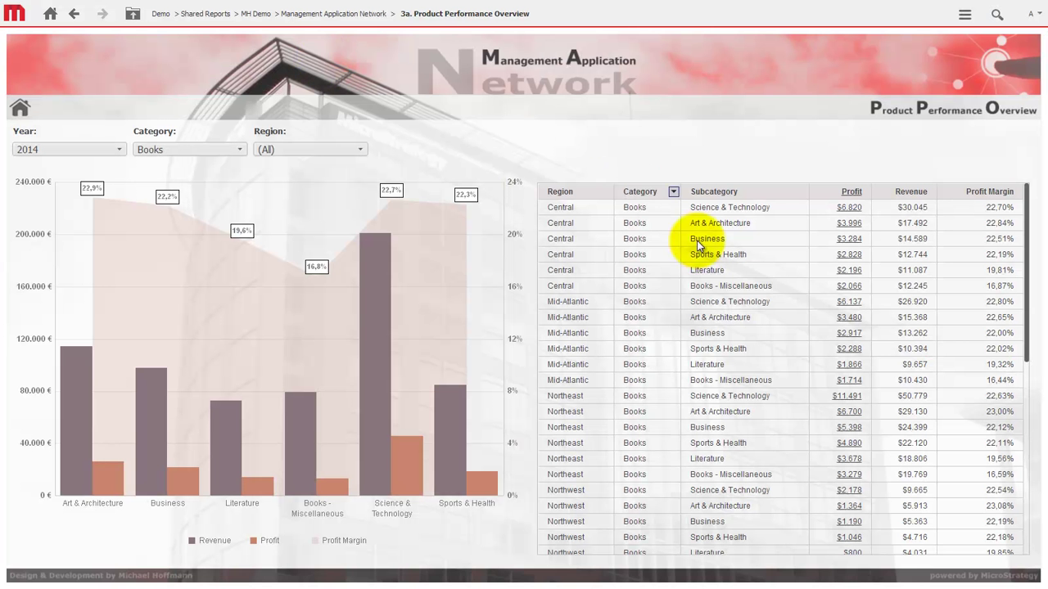
pyautogui.scroll(-5, 819, 450)
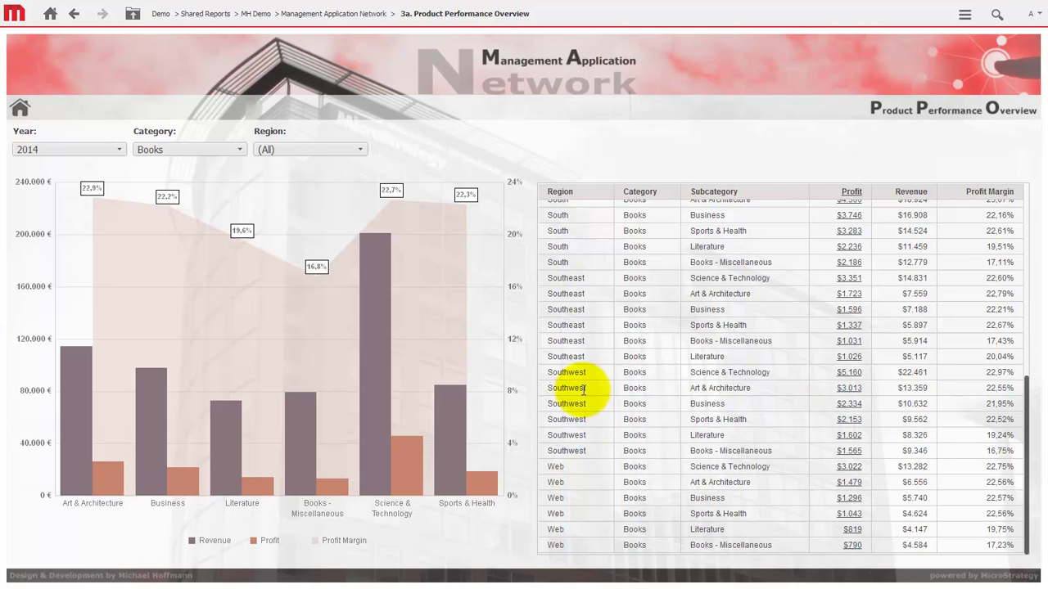
pyautogui.click(852, 405)
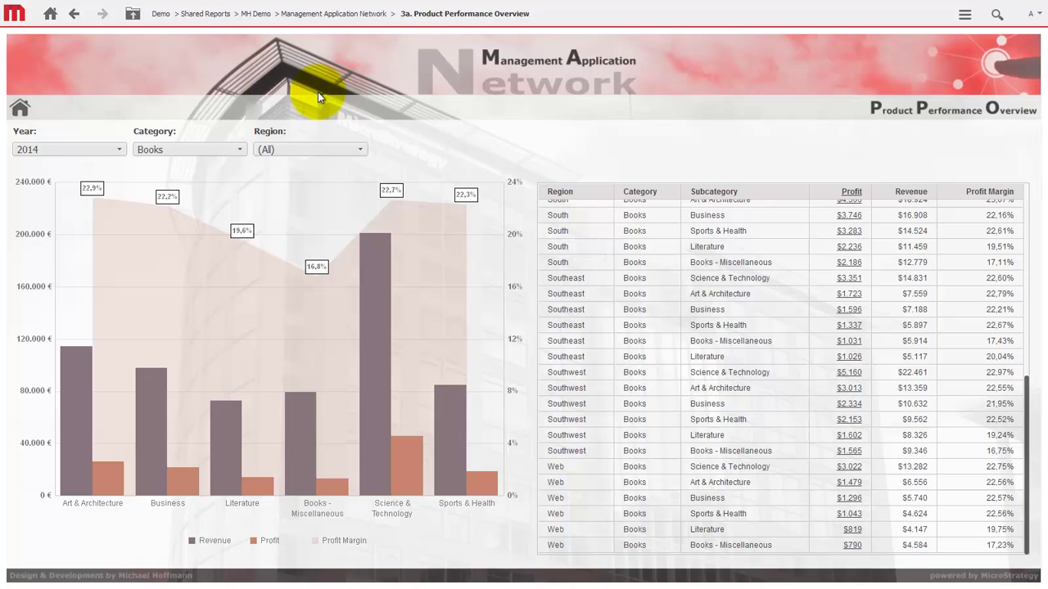
# Filter the Product Performance Overview to category Electronics and region Northwest, and drill from the TV's profit into its insights analysis.
pyautogui.click(174, 148)
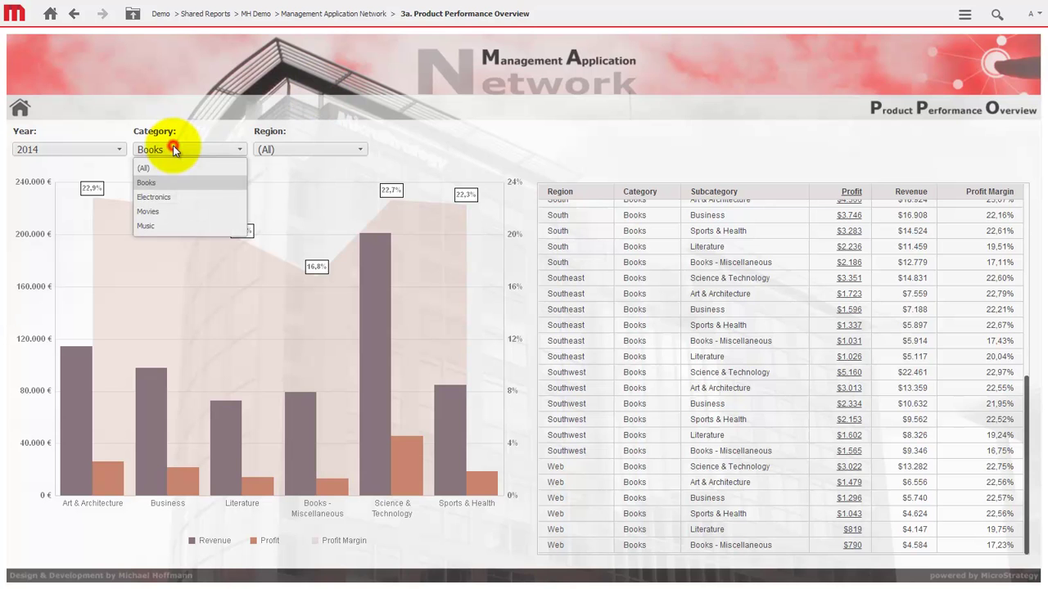
pyautogui.click(153, 197)
pyautogui.click(274, 148)
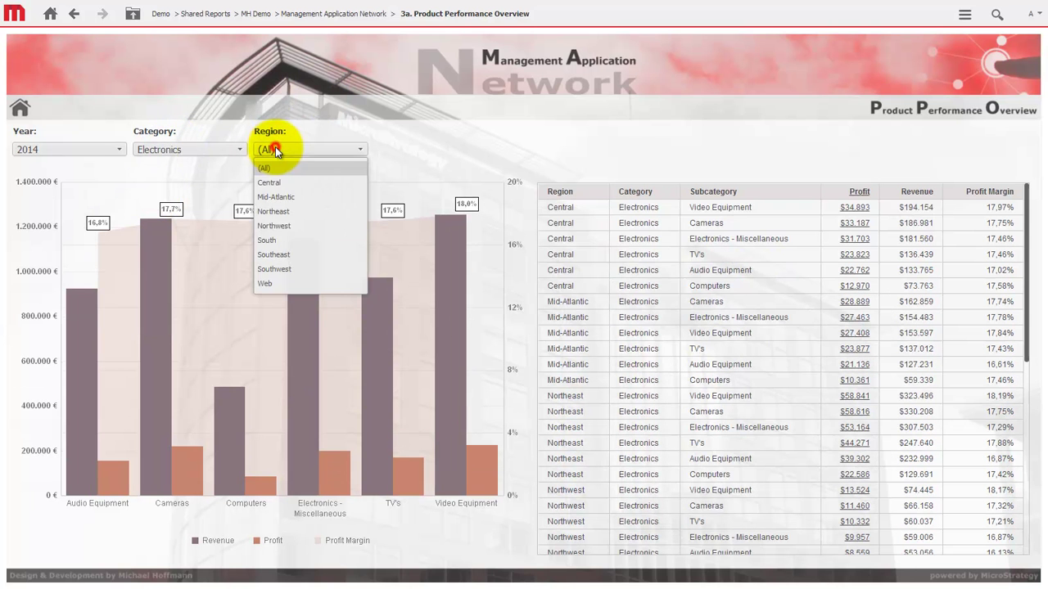
pyautogui.click(280, 226)
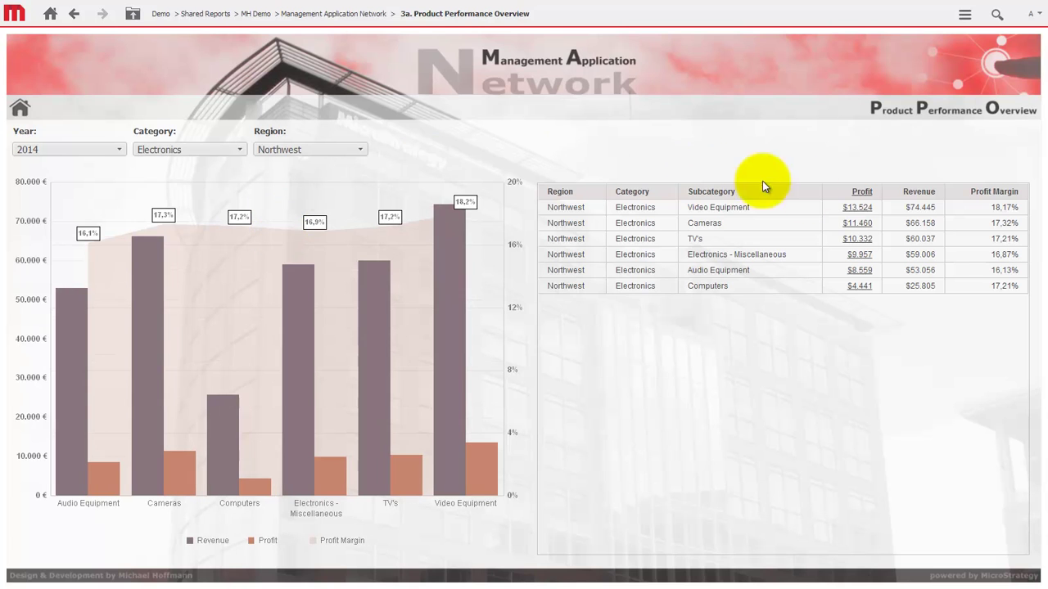
pyautogui.click(856, 239)
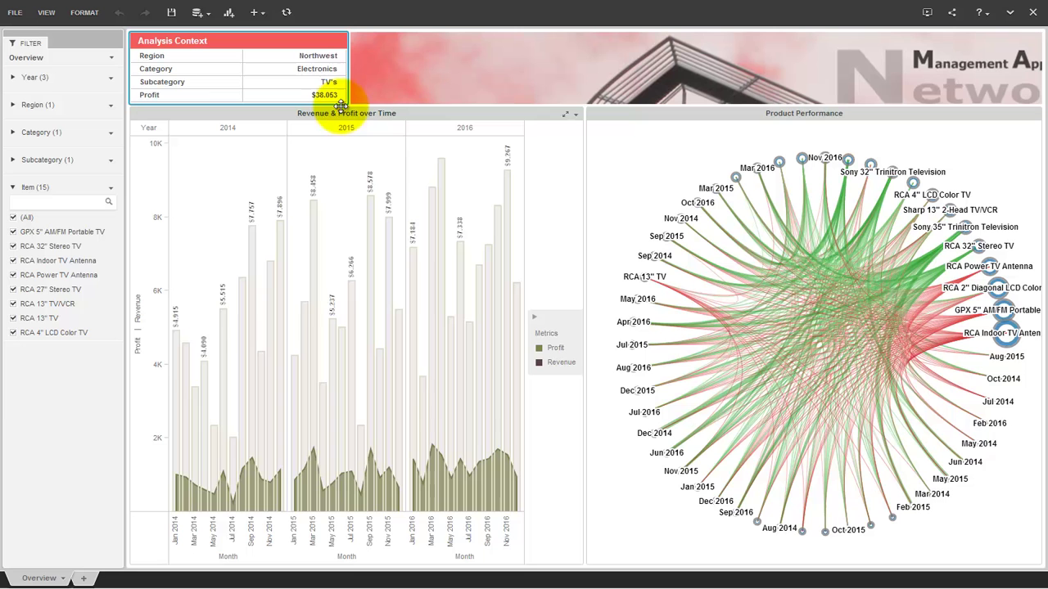
pyautogui.click(319, 96)
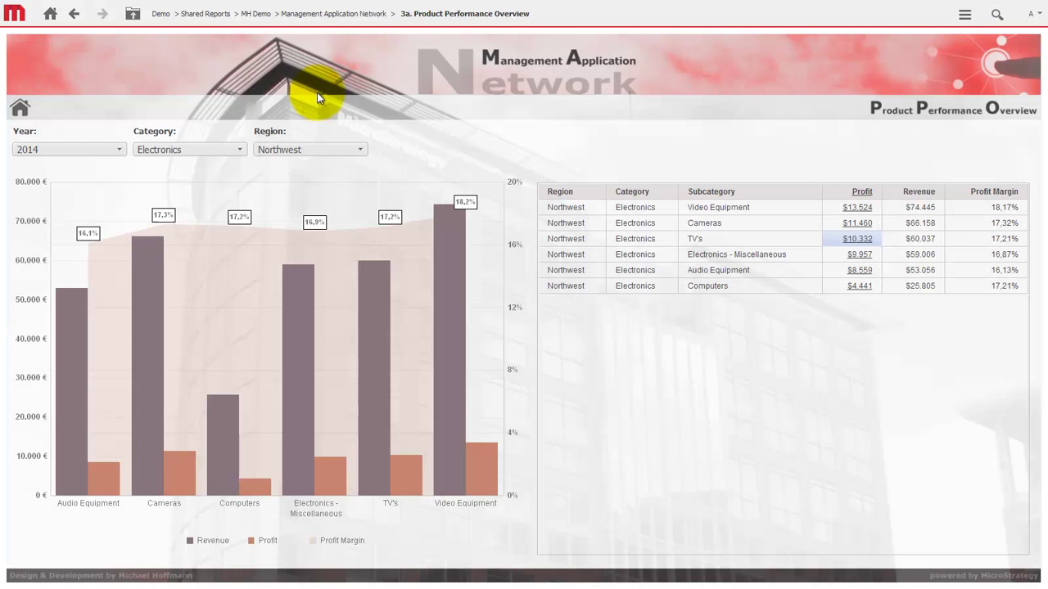
# Open Product Performance Agile Analytics from the TV's revenue bar in the chart and drill the June 2014 revenue bar down to Item.
pyautogui.click(375, 282)
pyautogui.moveTo(384, 295)
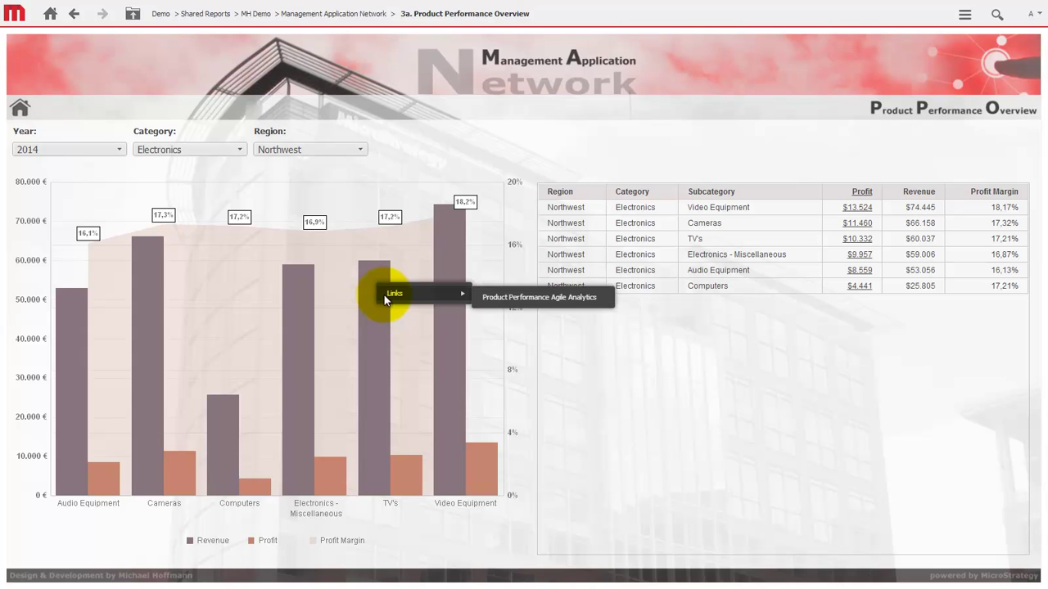
pyautogui.click(512, 298)
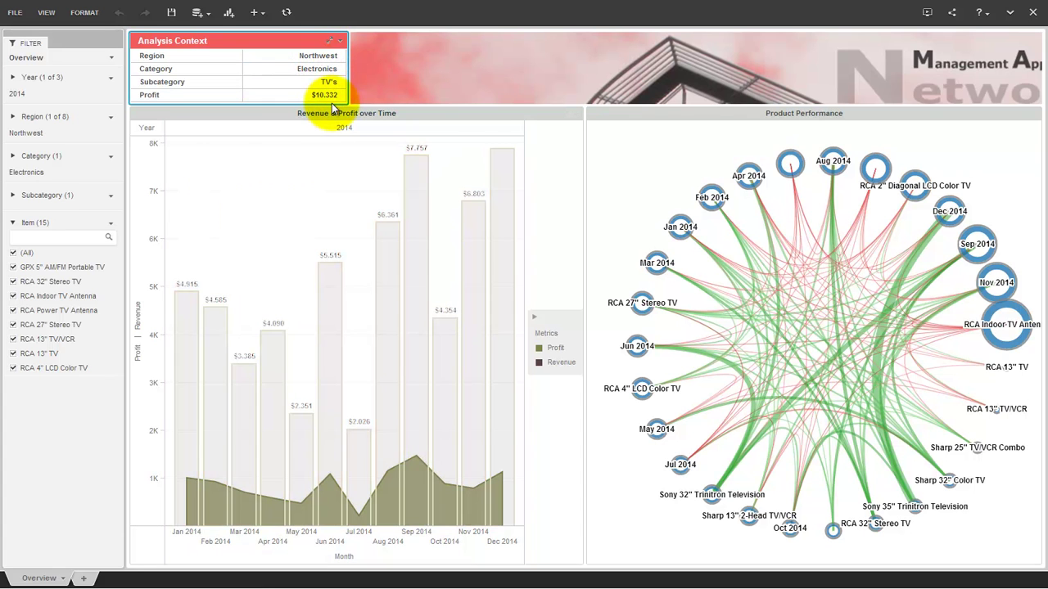
pyautogui.rightClick(329, 290)
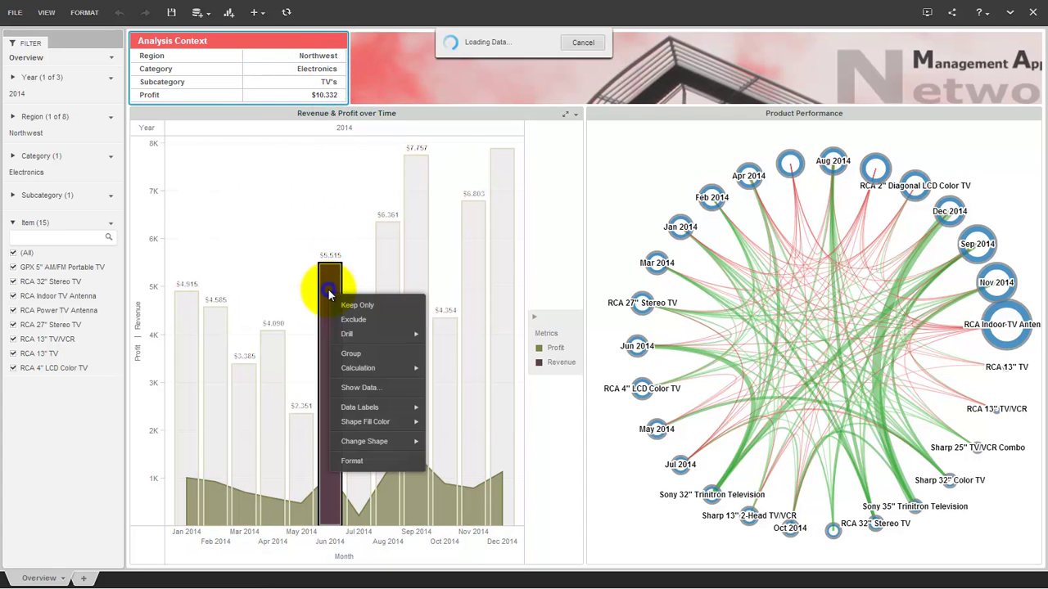
pyautogui.moveTo(402, 333)
pyautogui.click(446, 350)
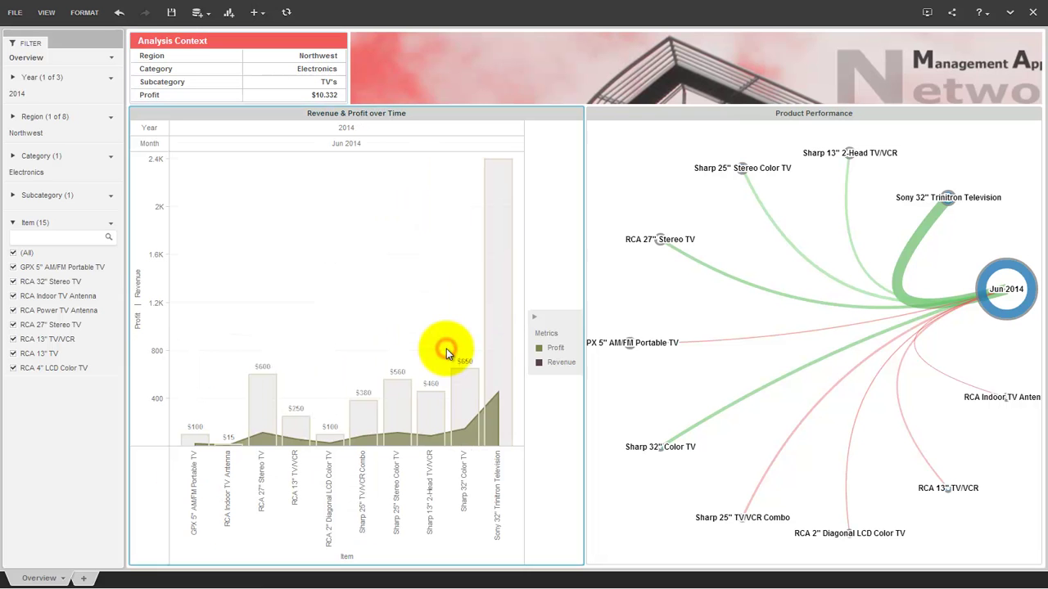
pyautogui.moveTo(436, 413)
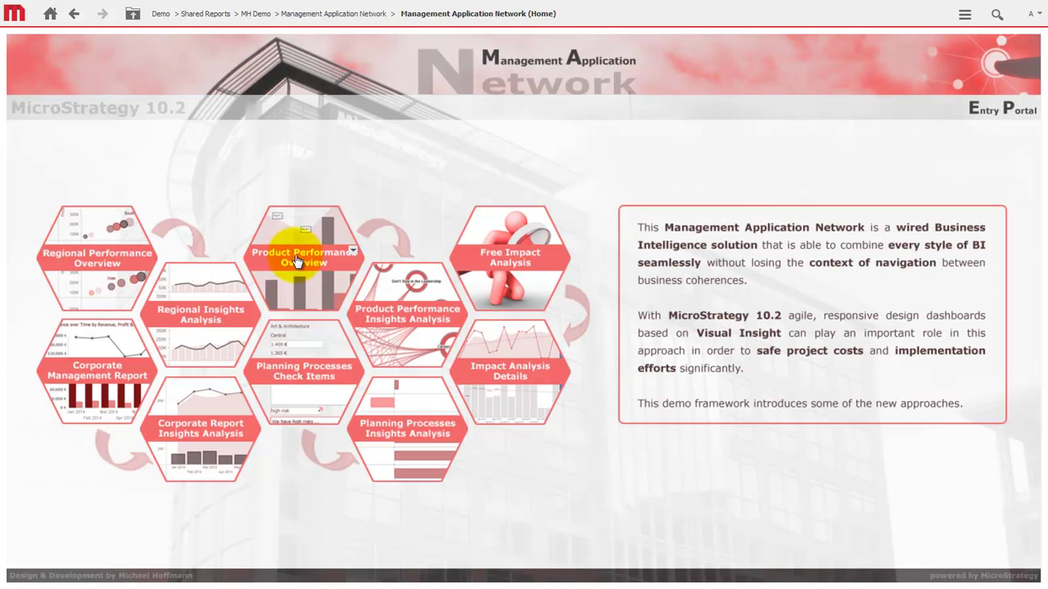
# Open Product Performance Insights Analysis from the portal, keep only subcategory Literature and region Northeast, and area-select a group of 2014 months in Revenue & Profit over Time.
pyautogui.click(409, 316)
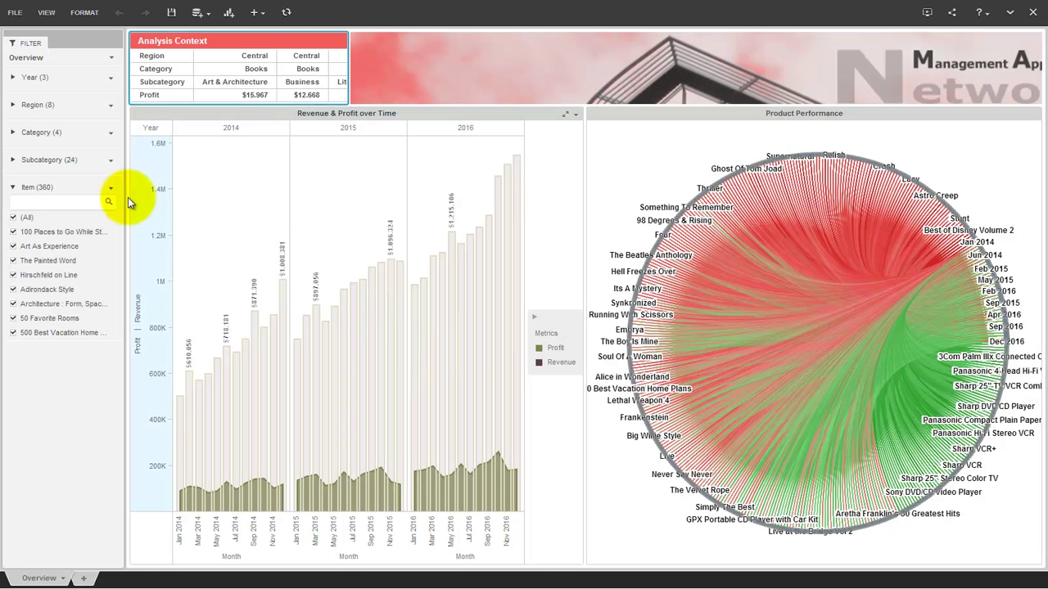
pyautogui.click(12, 161)
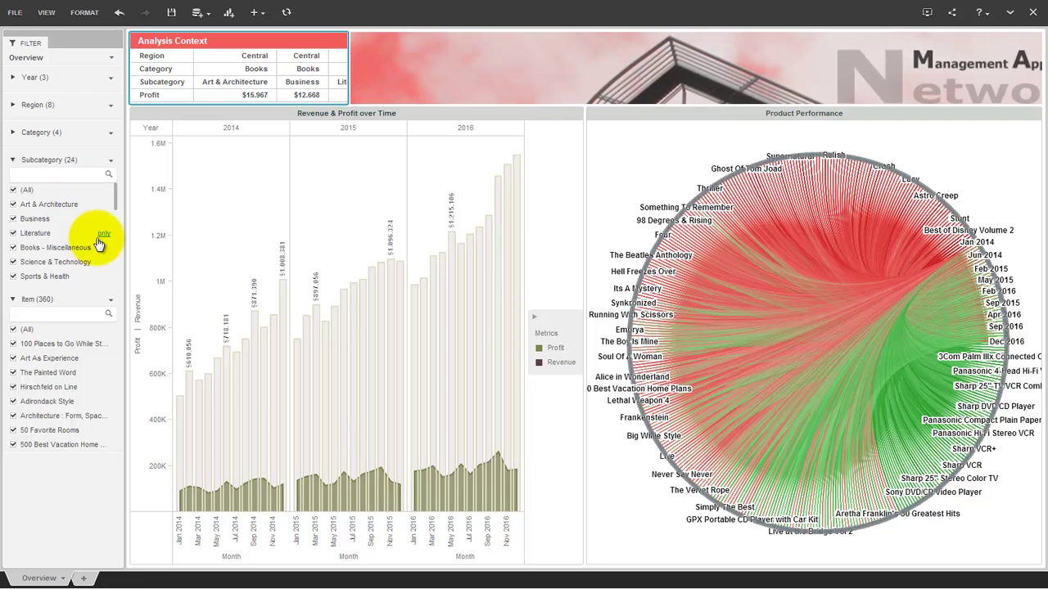
pyautogui.click(103, 233)
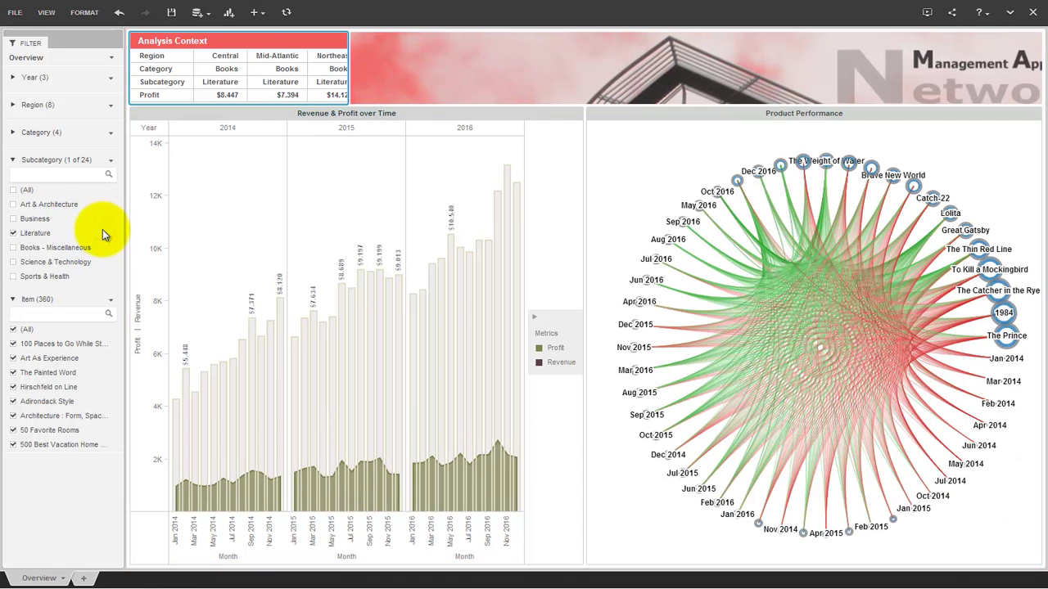
pyautogui.click(13, 105)
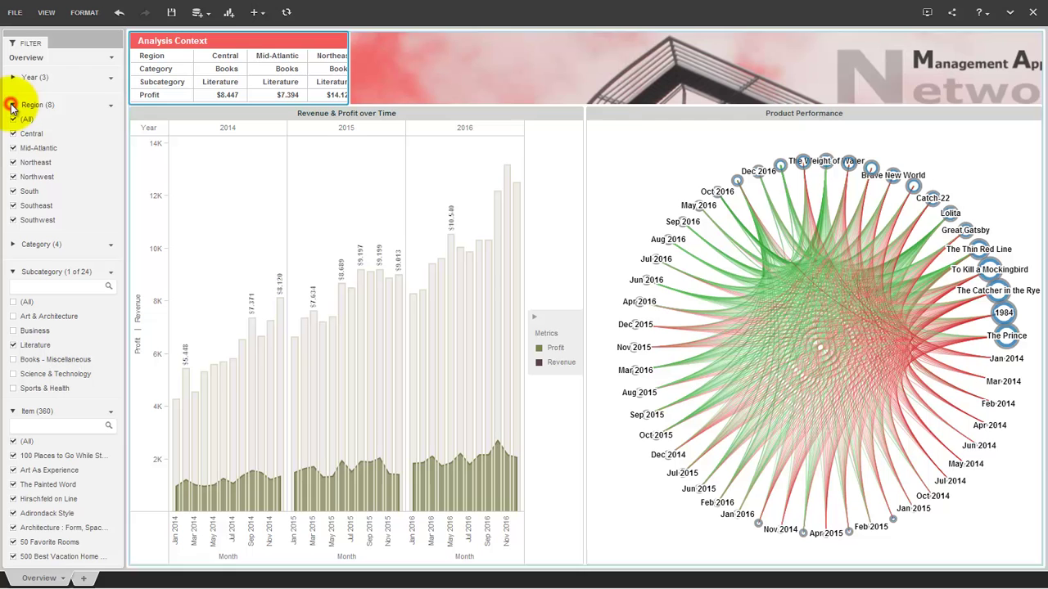
pyautogui.click(101, 165)
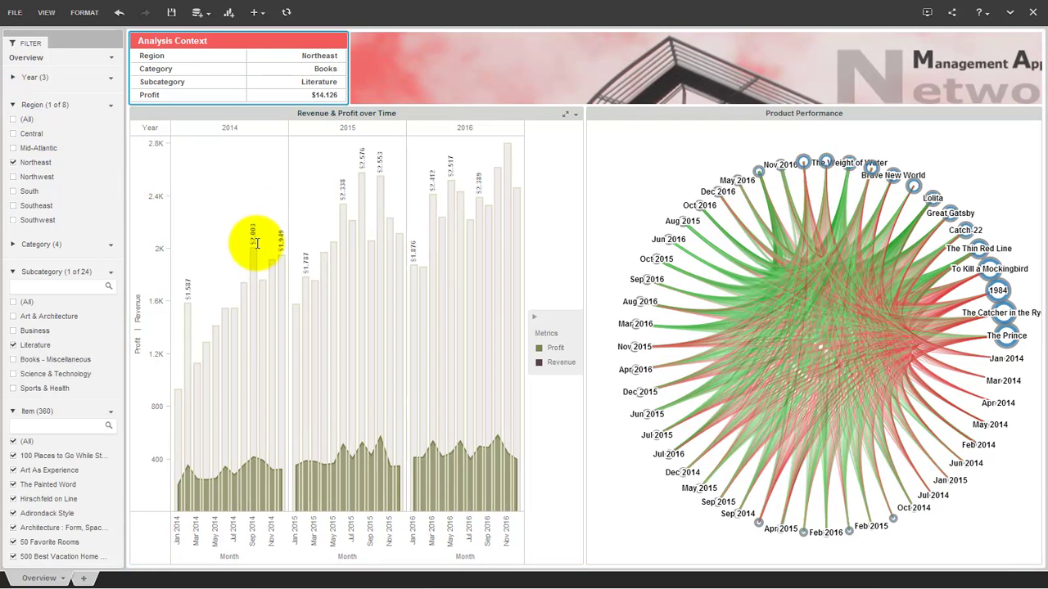
pyautogui.moveTo(214, 225); pyautogui.dragTo(266, 423)
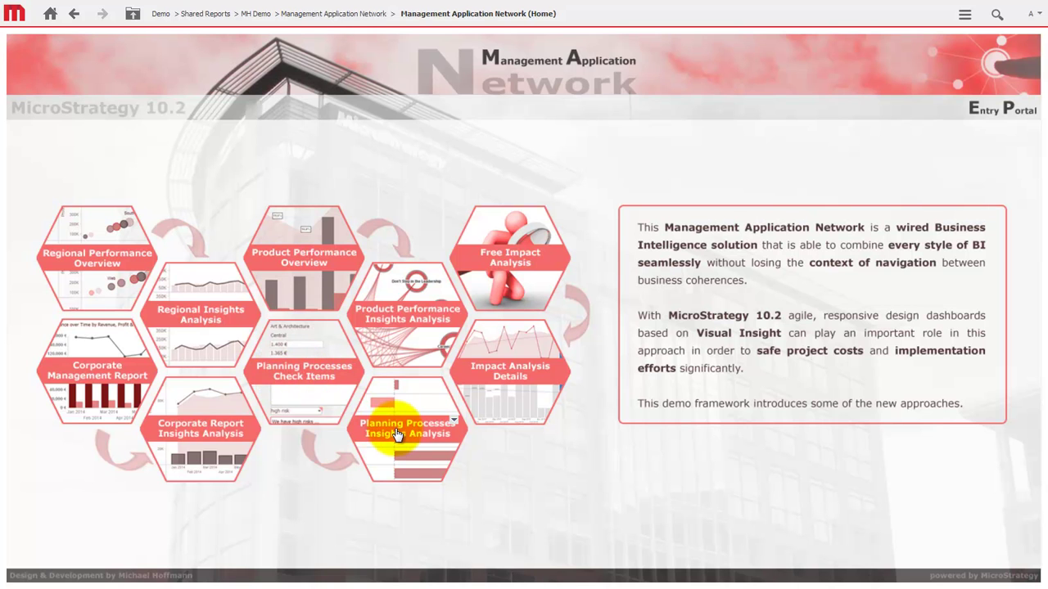
# Open Planning Processes Check Items from the portal and filter the planning items to category Electronics and subcategory Cameras.
pyautogui.click(303, 381)
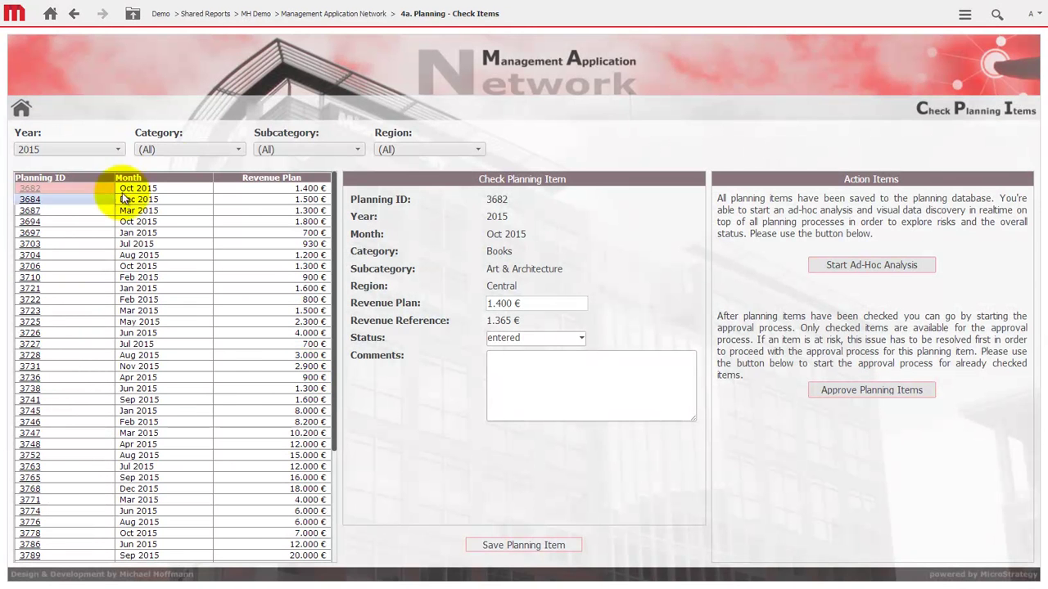
pyautogui.click(176, 149)
pyautogui.click(156, 197)
pyautogui.click(280, 149)
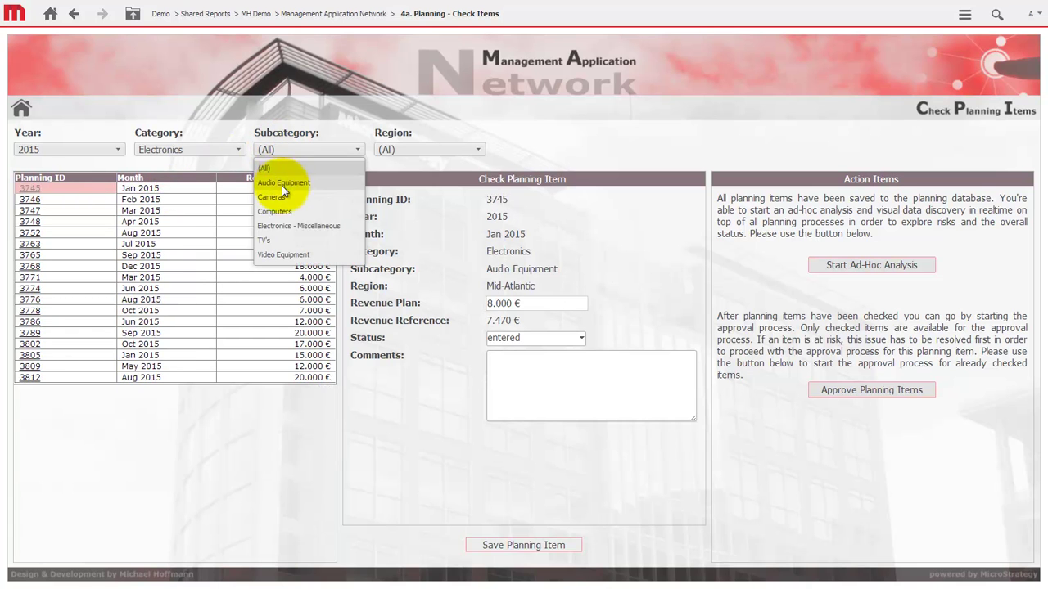
pyautogui.click(282, 195)
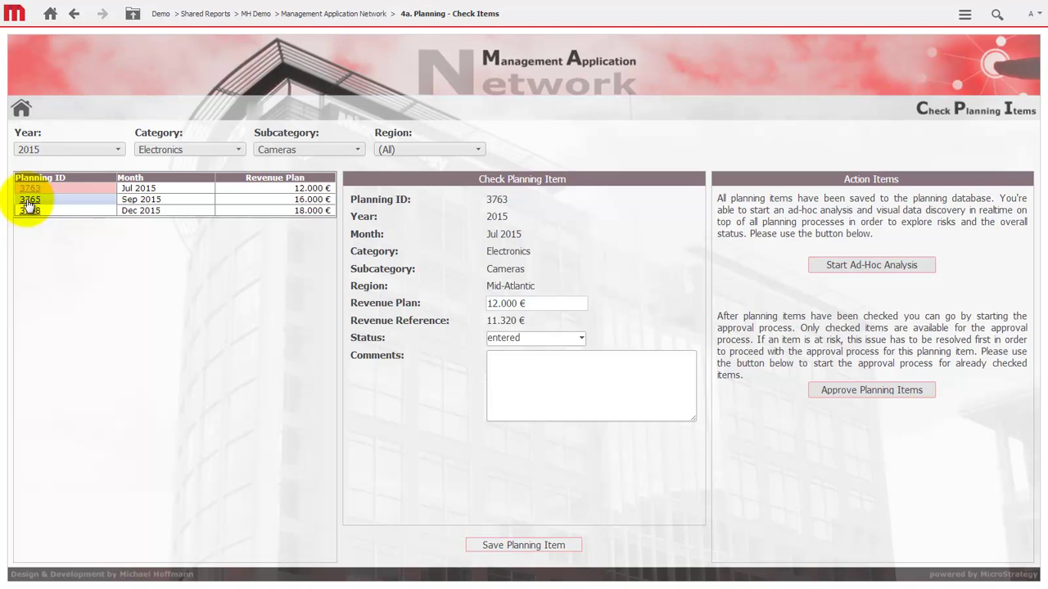
# For the Sep 2015 Cameras planning item, set the revenue plan to 17000 and status to checked, add the comment "ok", and save it.
pyautogui.click(29, 199)
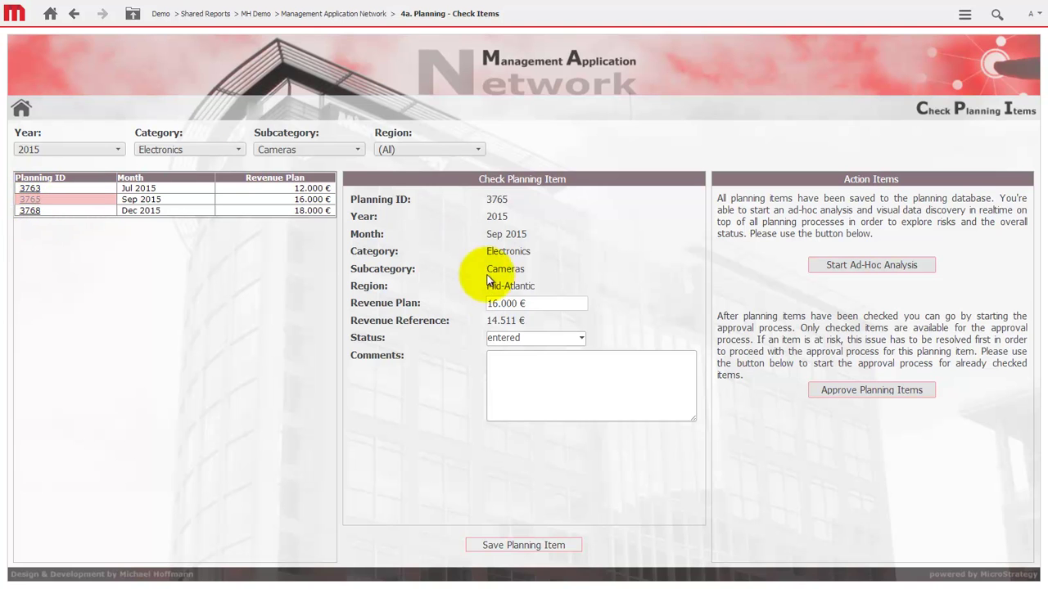
pyautogui.click(539, 301)
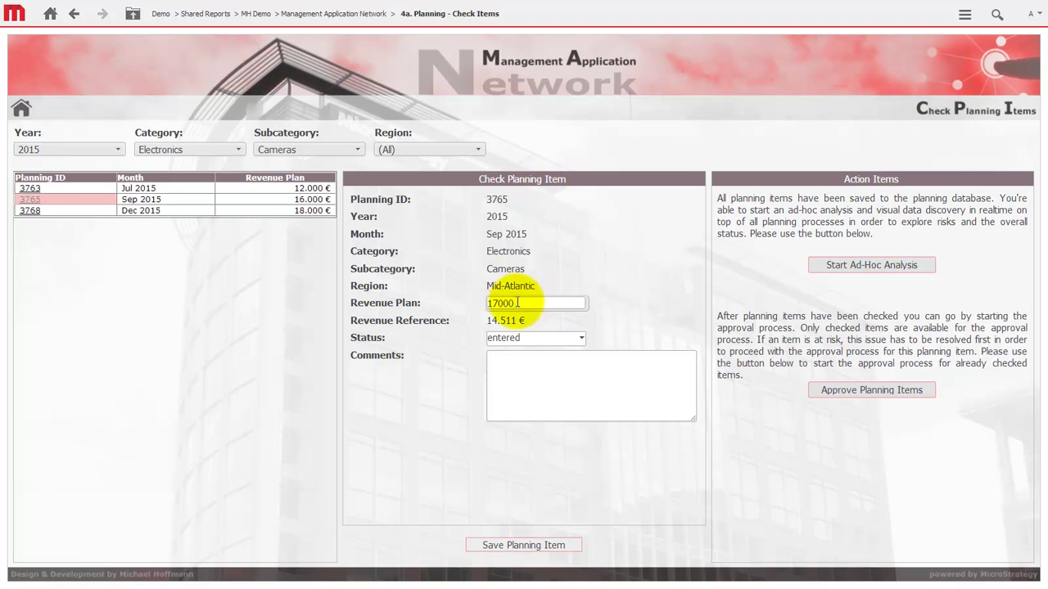
pyautogui.click(507, 338)
pyautogui.click(503, 377)
pyautogui.click(503, 375)
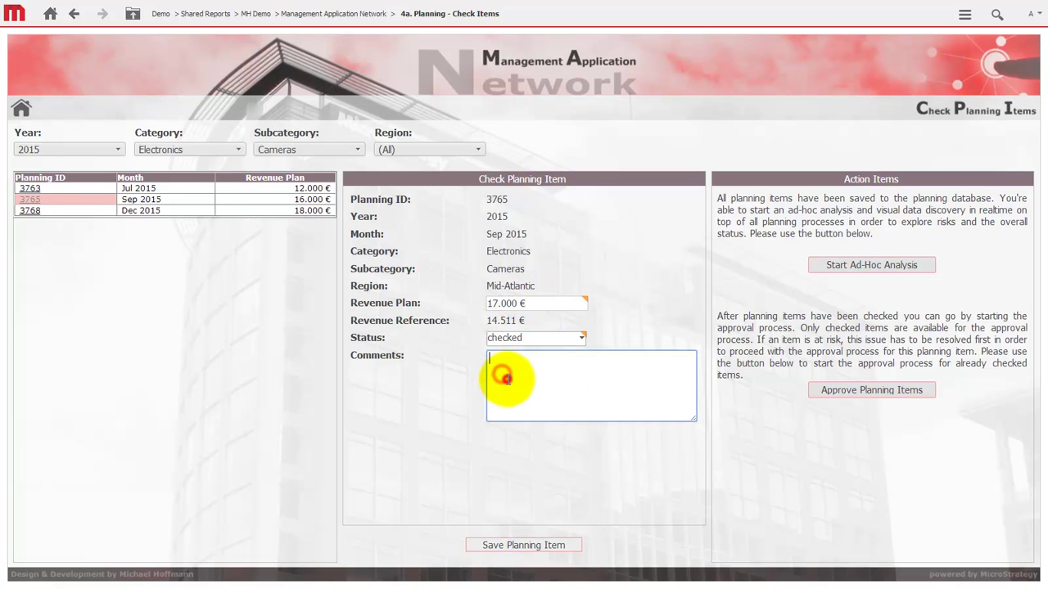
pyautogui.write('ok')
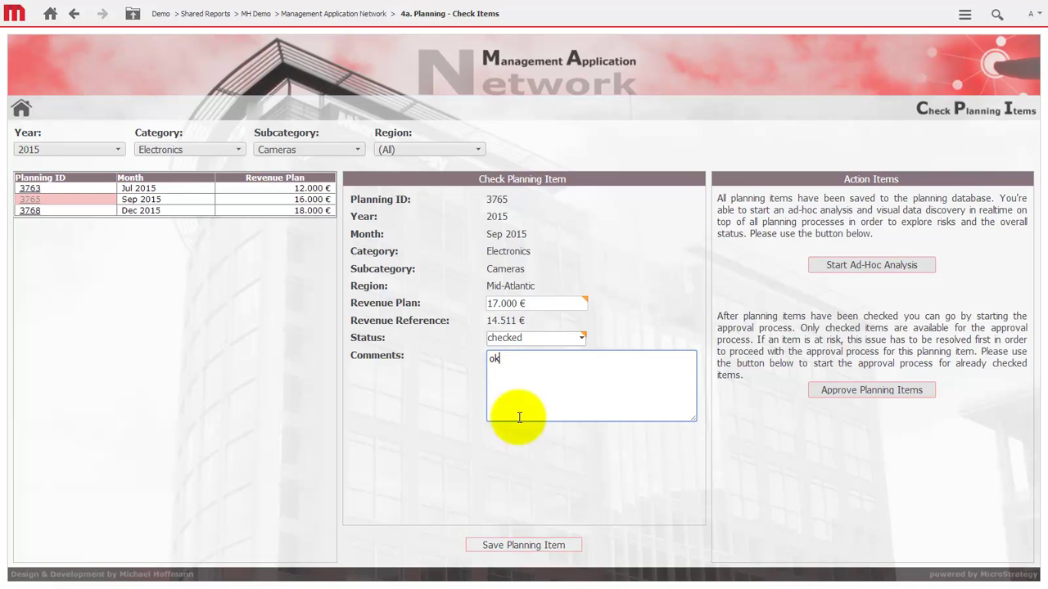
pyautogui.click(512, 546)
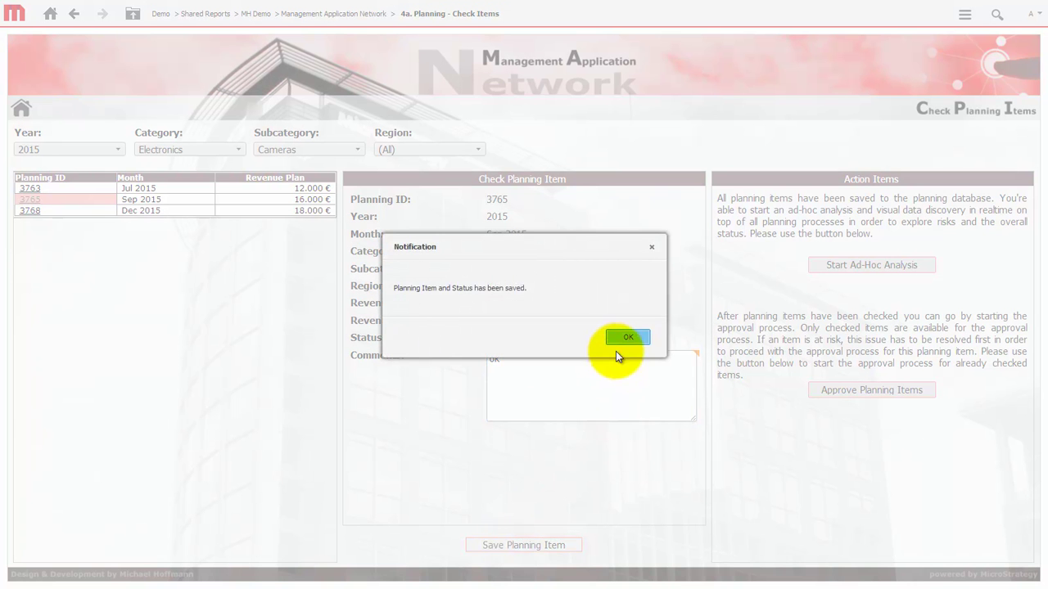
pyautogui.click(622, 340)
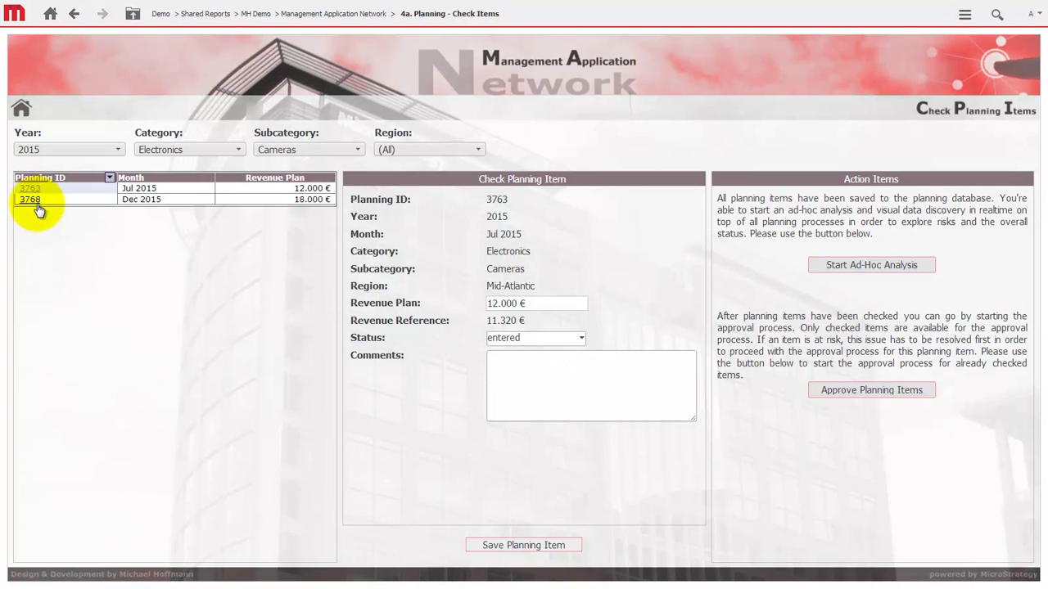
# Save the Dec 2015 Cameras planning item with status risk, comment "to check", risk status high risk and risk comment "RISK!!!".
pyautogui.click(31, 200)
pyautogui.click(538, 339)
pyautogui.click(506, 387)
pyautogui.click(507, 386)
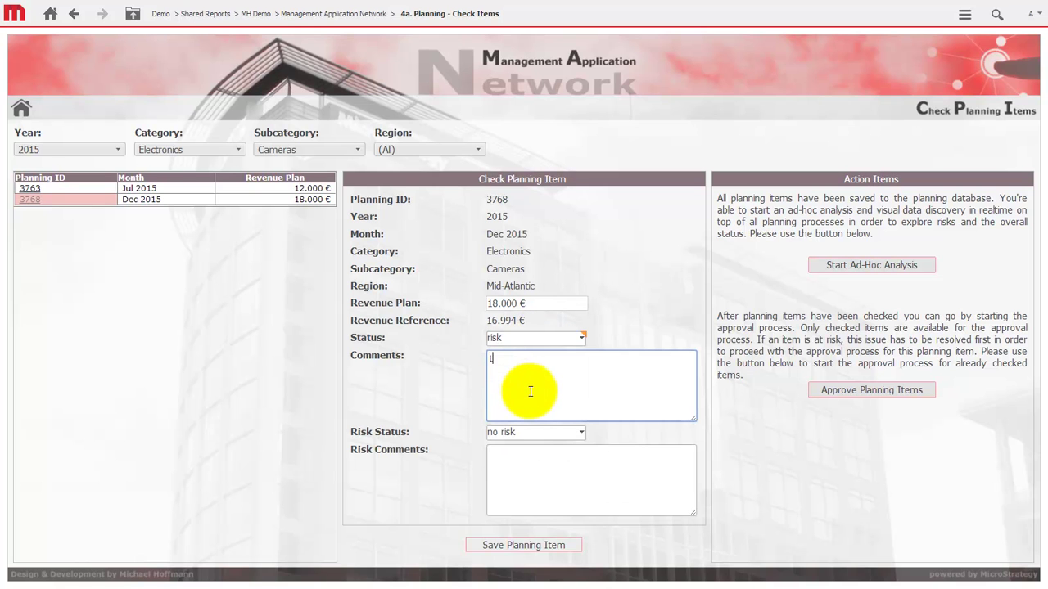
pyautogui.click(532, 433)
pyautogui.click(516, 483)
pyautogui.click(514, 481)
pyautogui.write('RISK')
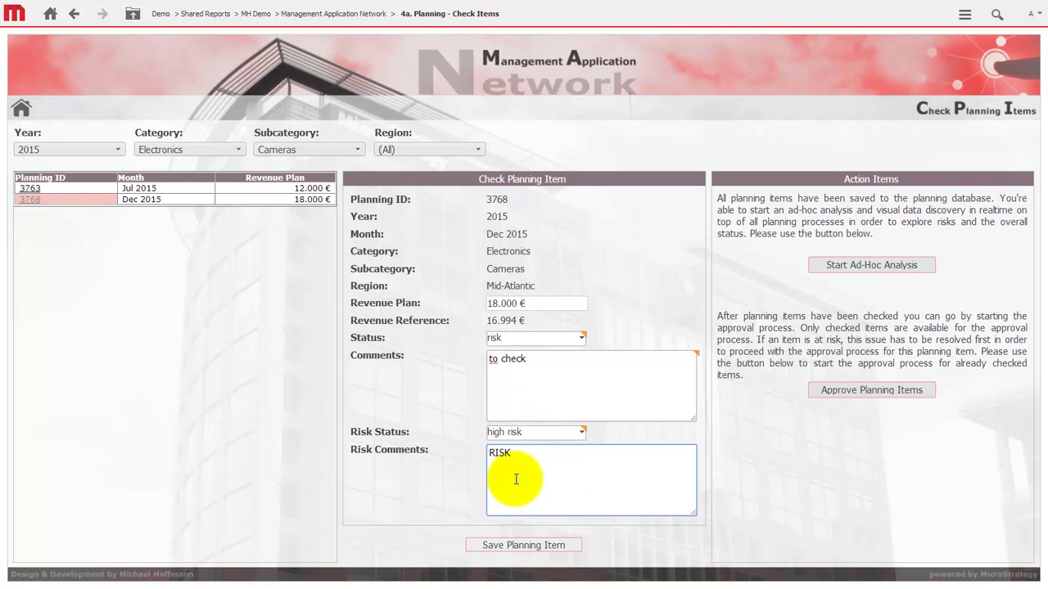
pyautogui.click(521, 544)
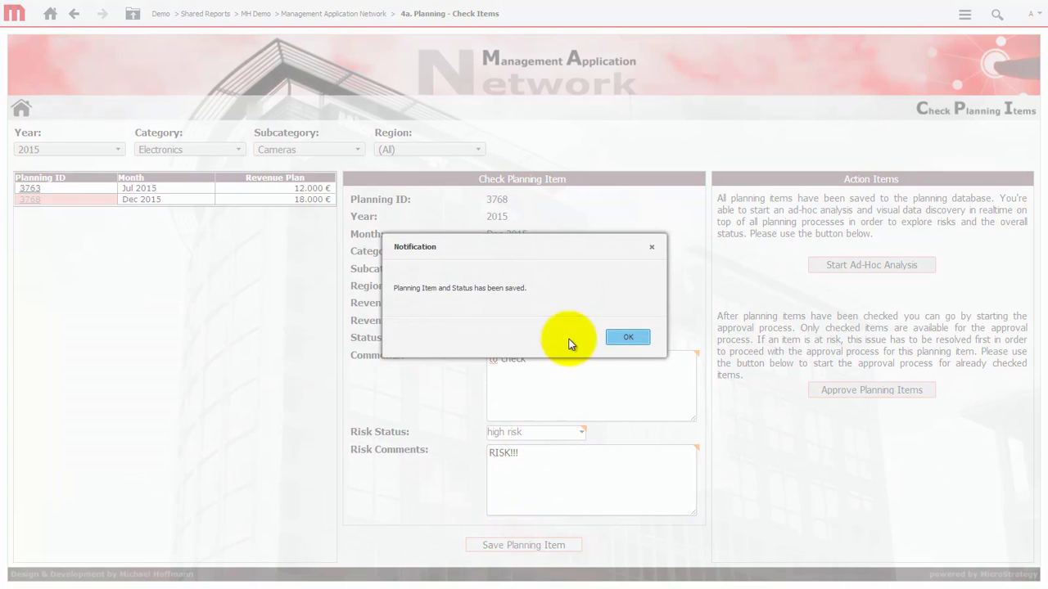
pyautogui.click(622, 340)
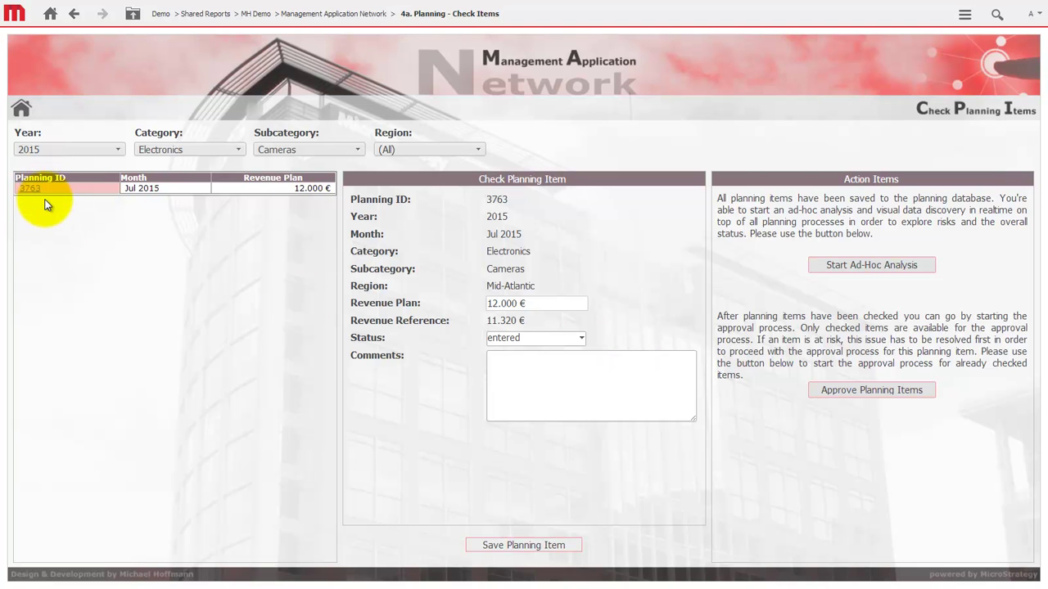
# Start the ad-hoc analysis of the planning items and examine the charts for statuses entered, init and checked in the Overview.
pyautogui.click(857, 266)
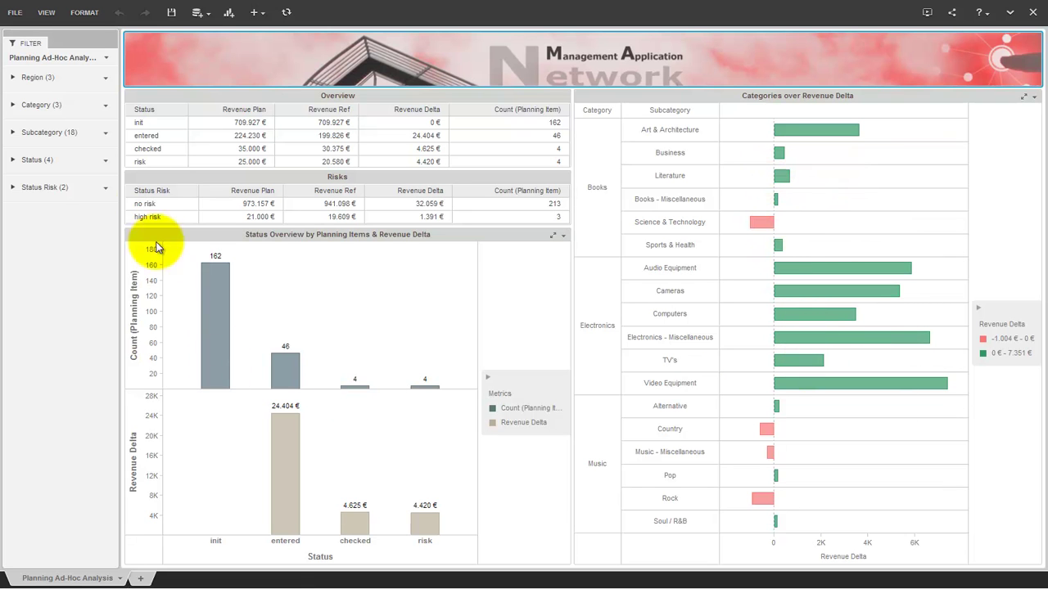
pyautogui.click(141, 136)
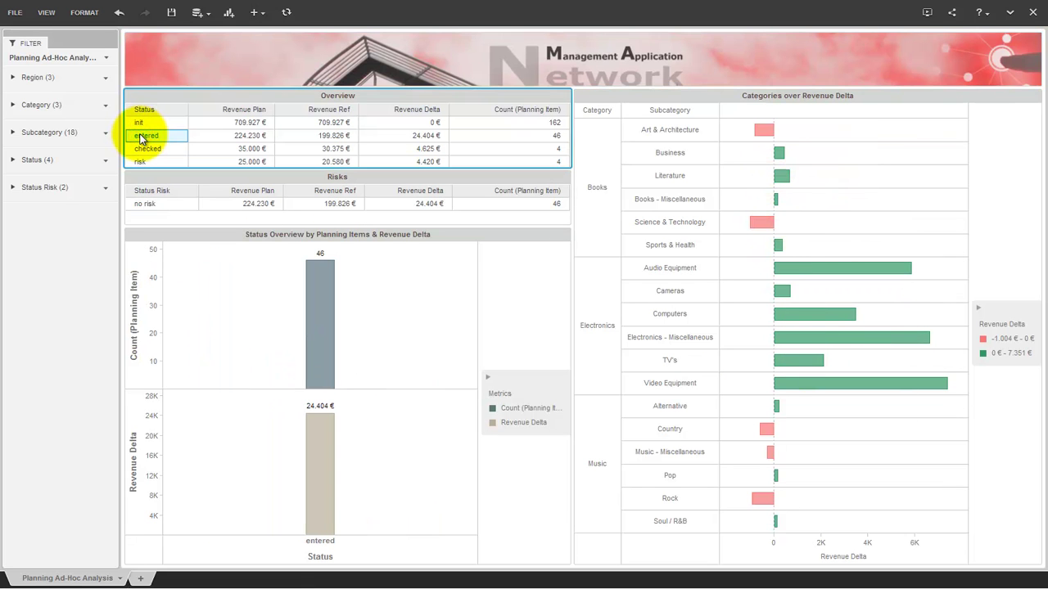
pyautogui.click(139, 122)
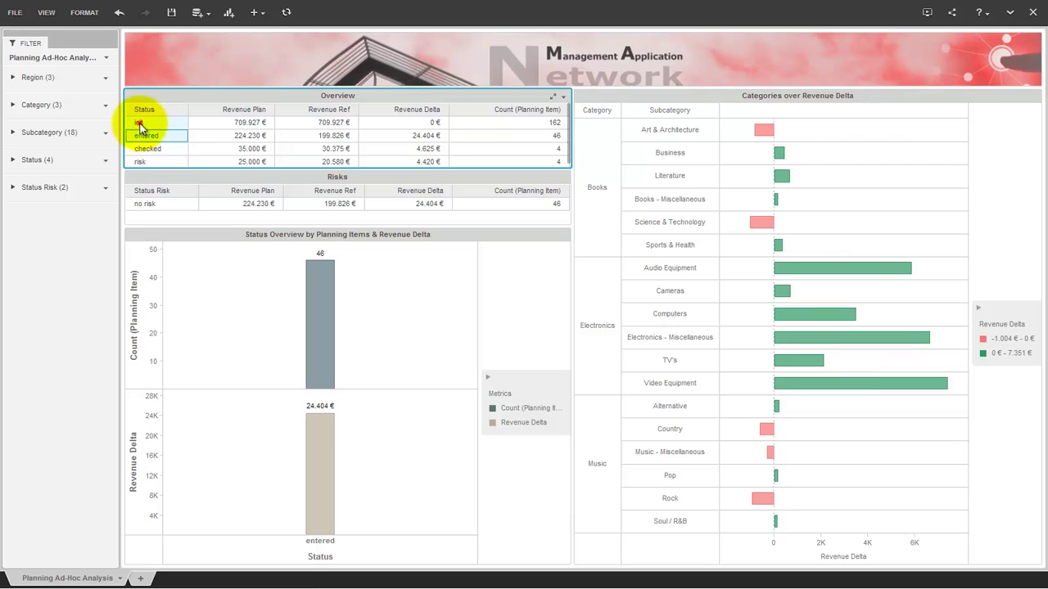
pyautogui.click(141, 149)
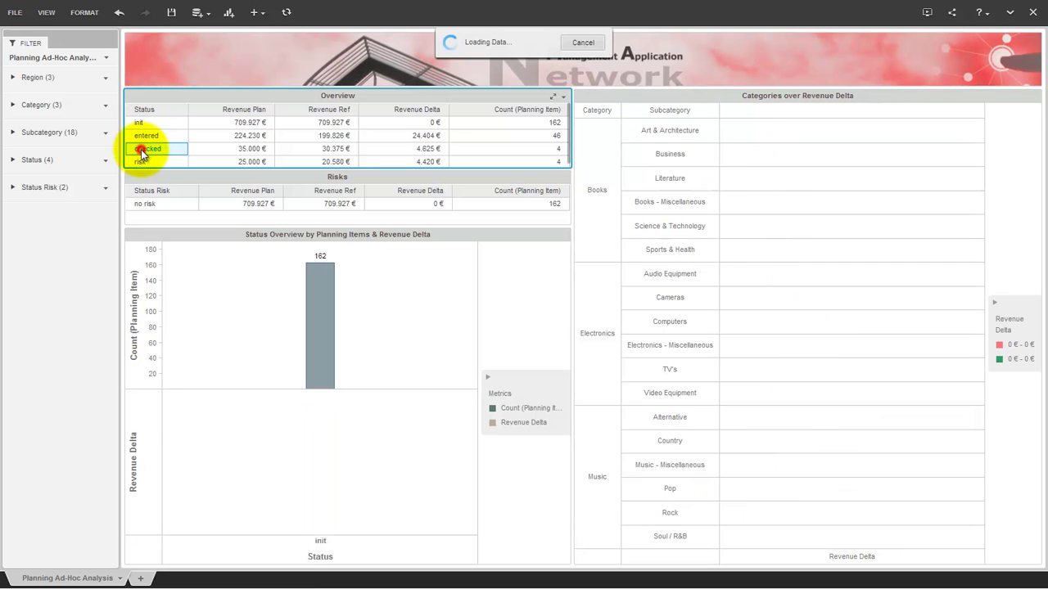
pyautogui.click(141, 114)
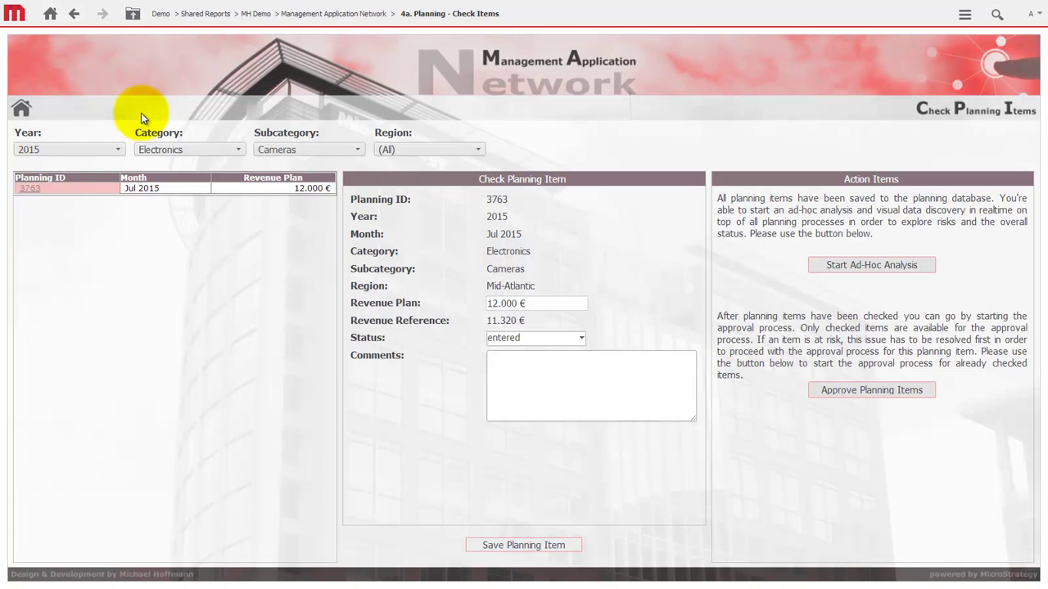
# Reset the Category and Subcategory filters of Check Planning Items to (All).
pyautogui.click(176, 150)
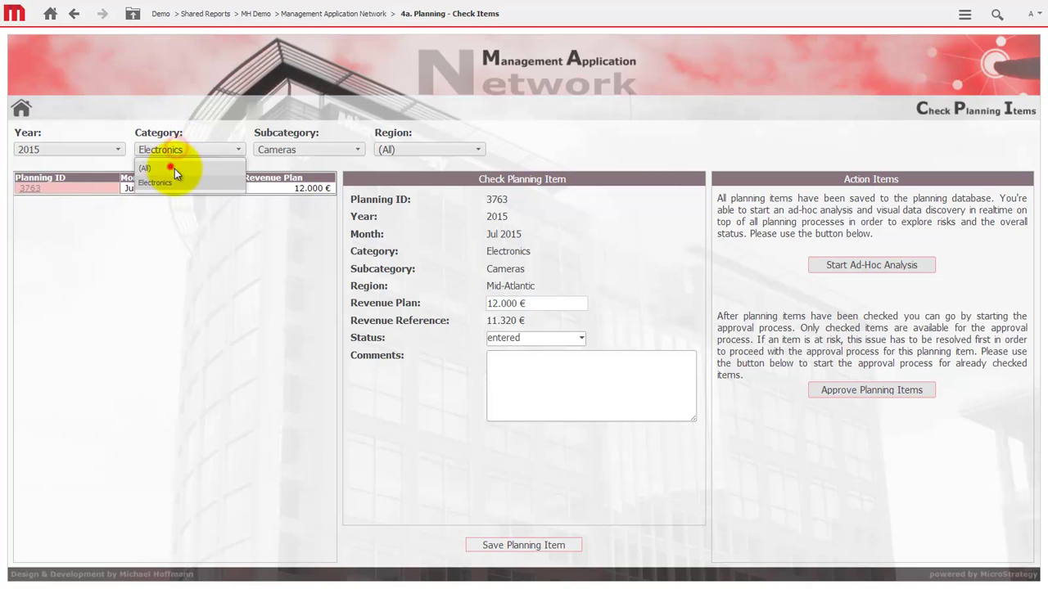
pyautogui.click(170, 167)
pyautogui.click(310, 149)
pyautogui.click(301, 168)
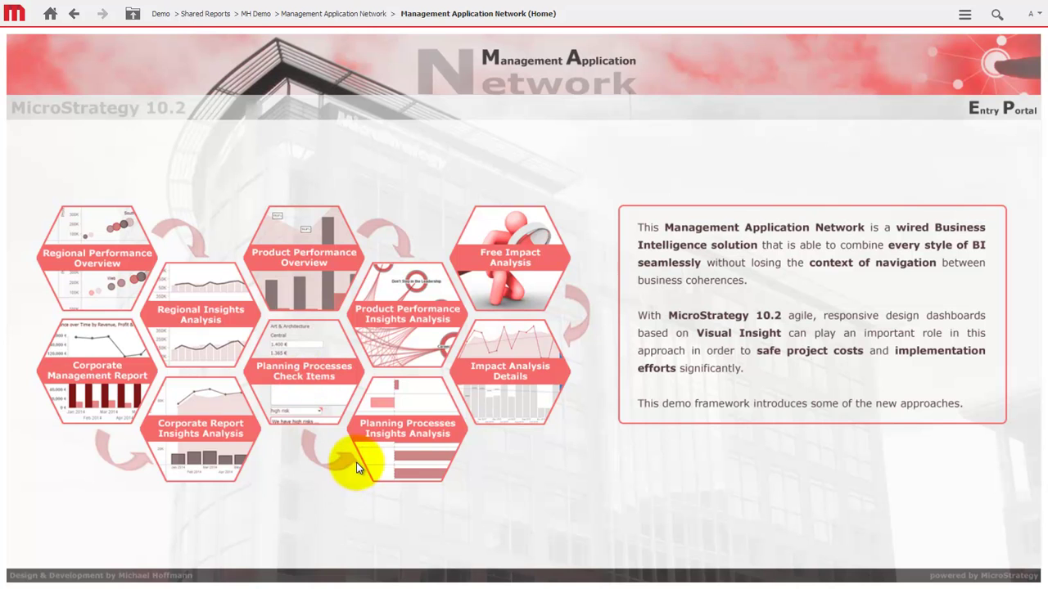
# Open Planning Processes Insights Analysis from the portal and keep only the Mid-Atlantic region in its filter.
pyautogui.click(413, 434)
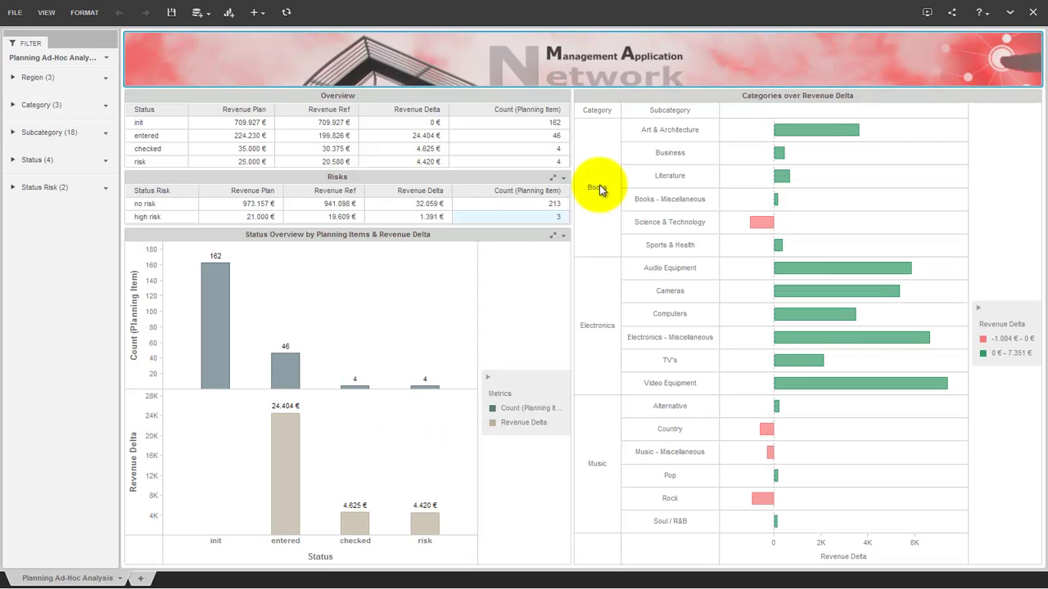
pyautogui.moveTo(807, 363)
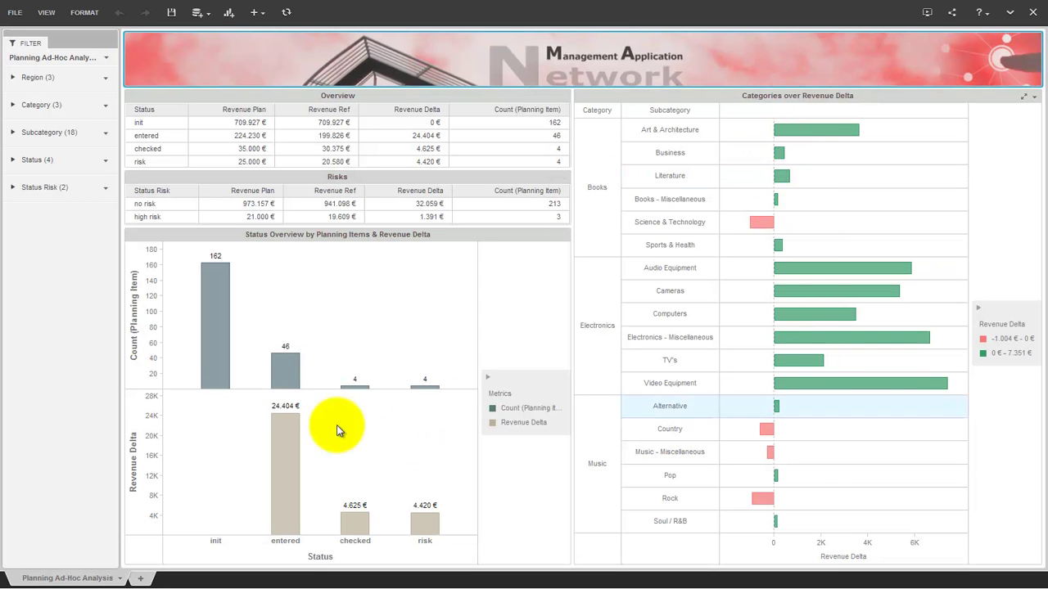
pyautogui.click(13, 79)
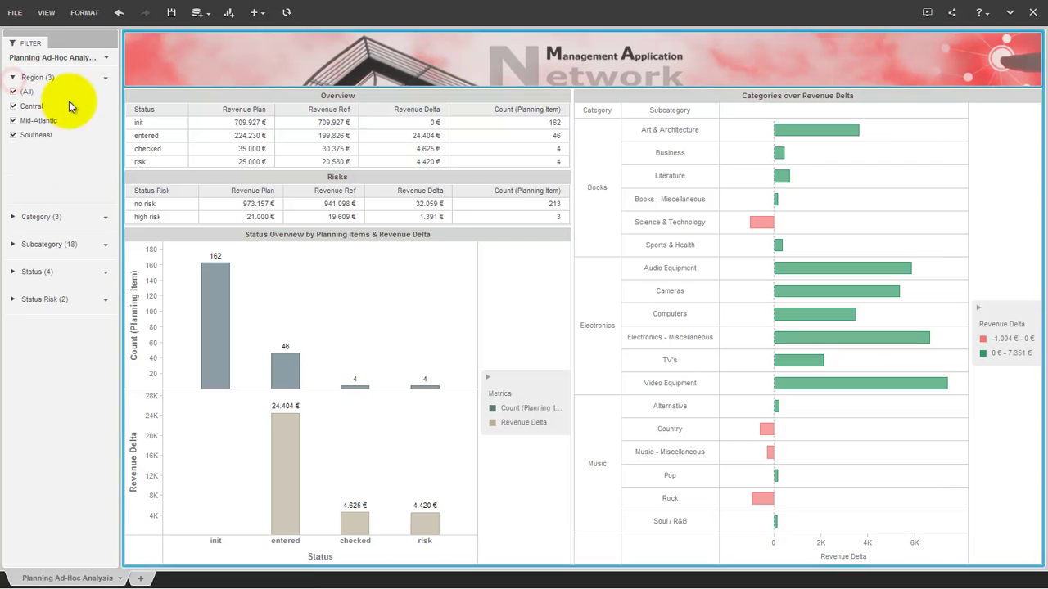
pyautogui.click(95, 122)
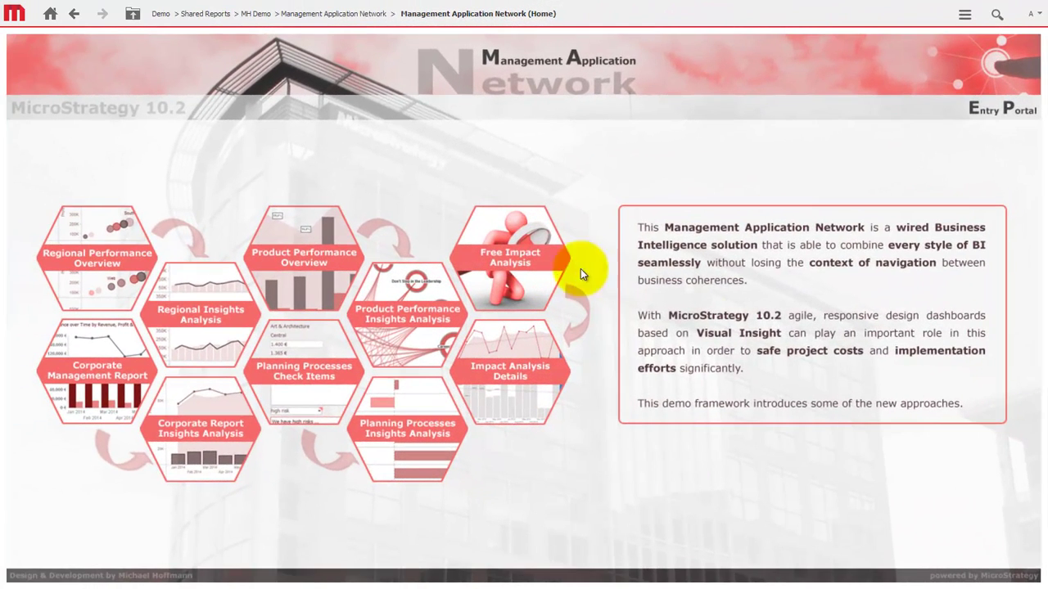
# Open Free Impact Analysis from the portal and filter it to the Northeast, South and Southeast regions.
pyautogui.moveTo(515, 262)
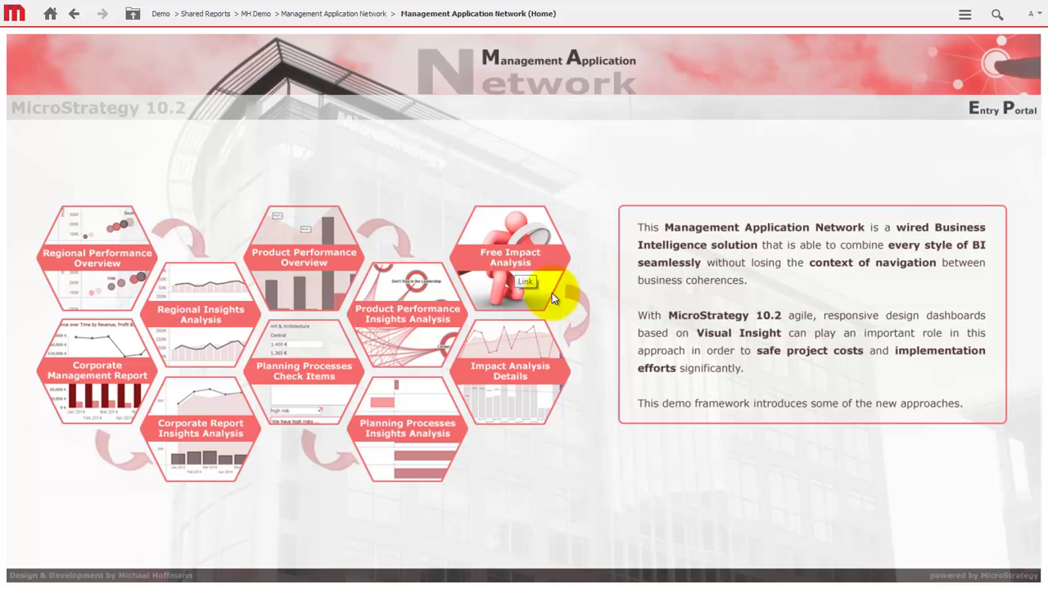
pyautogui.moveTo(507, 377)
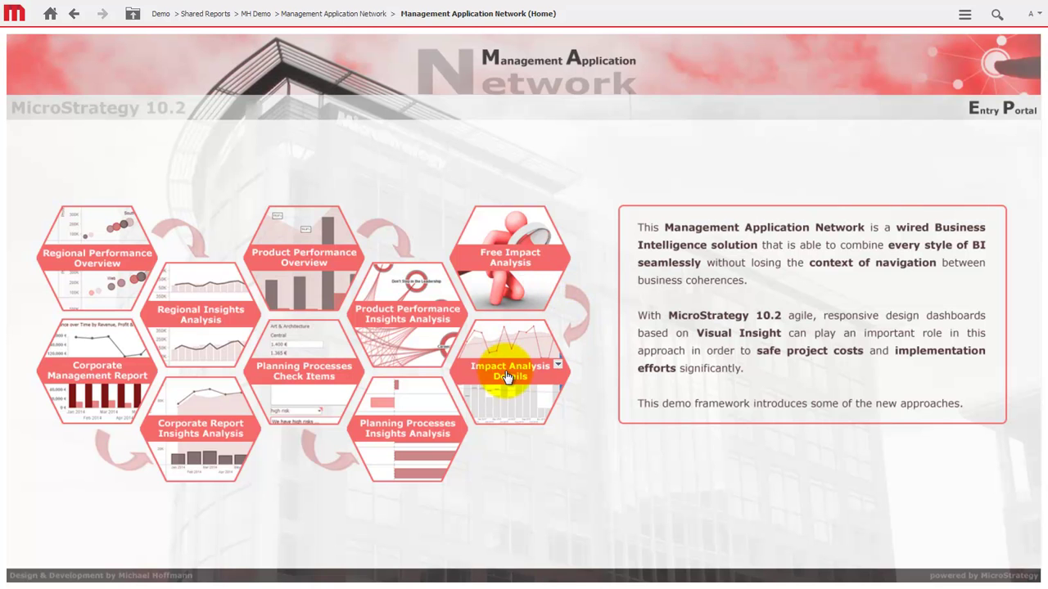
pyautogui.click(492, 260)
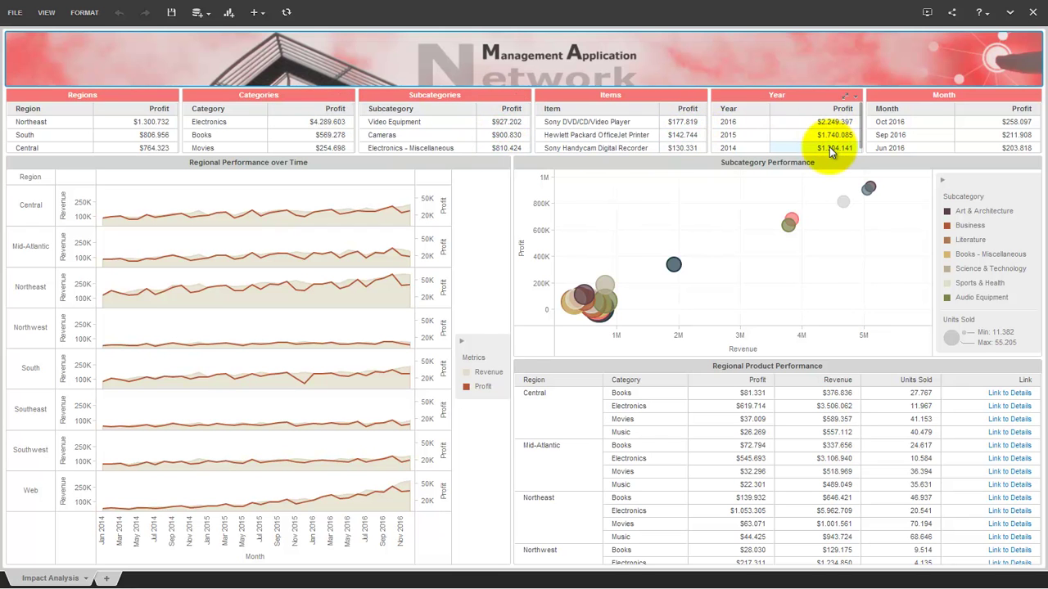
pyautogui.click(27, 123)
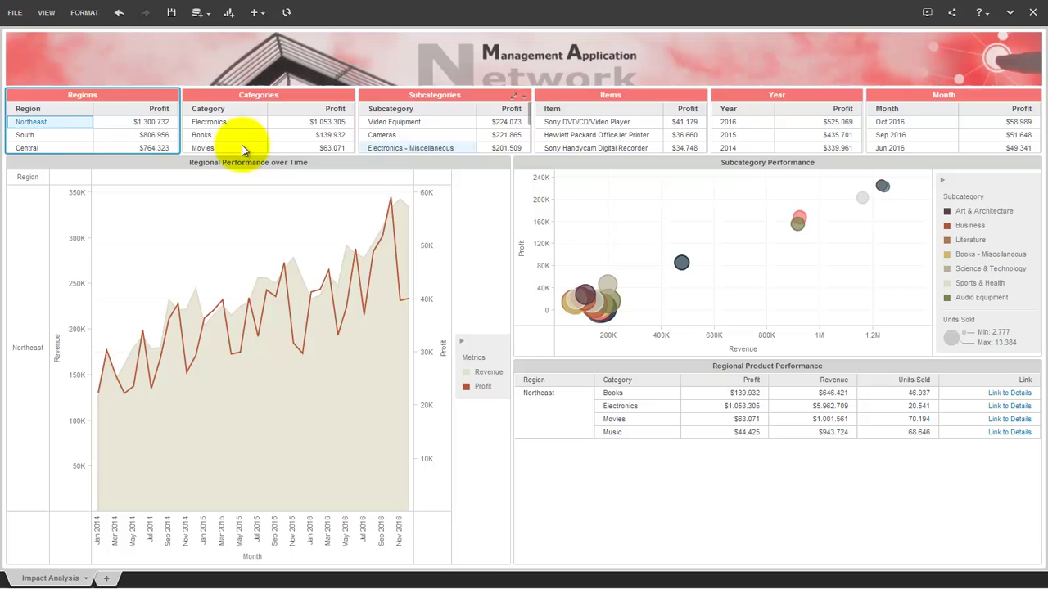
pyautogui.keyDown('ctrl'); pyautogui.click(38, 136); pyautogui.keyUp('ctrl')
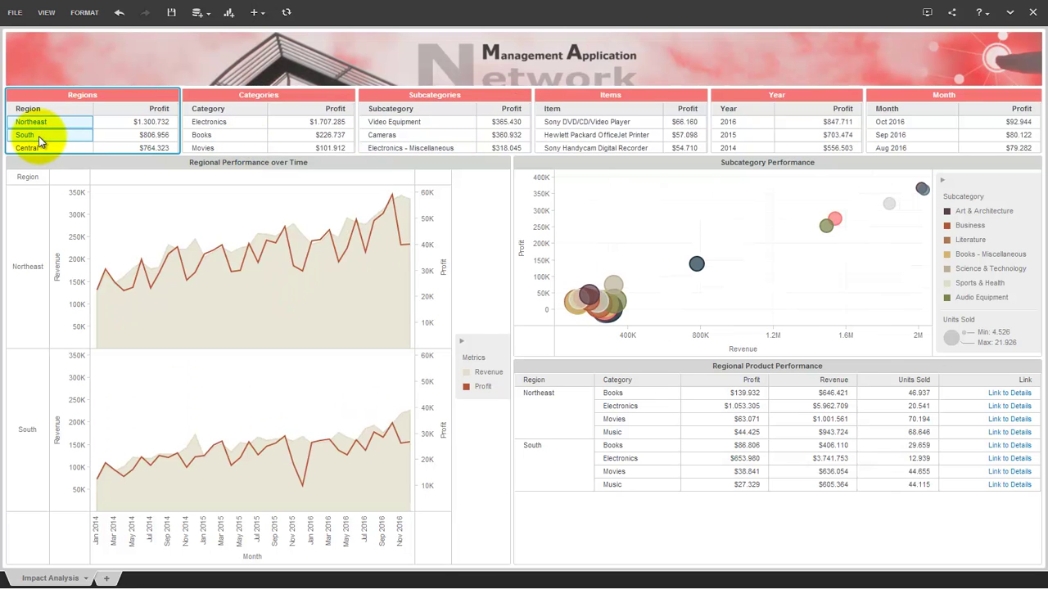
pyautogui.scroll(-3, 39, 136)
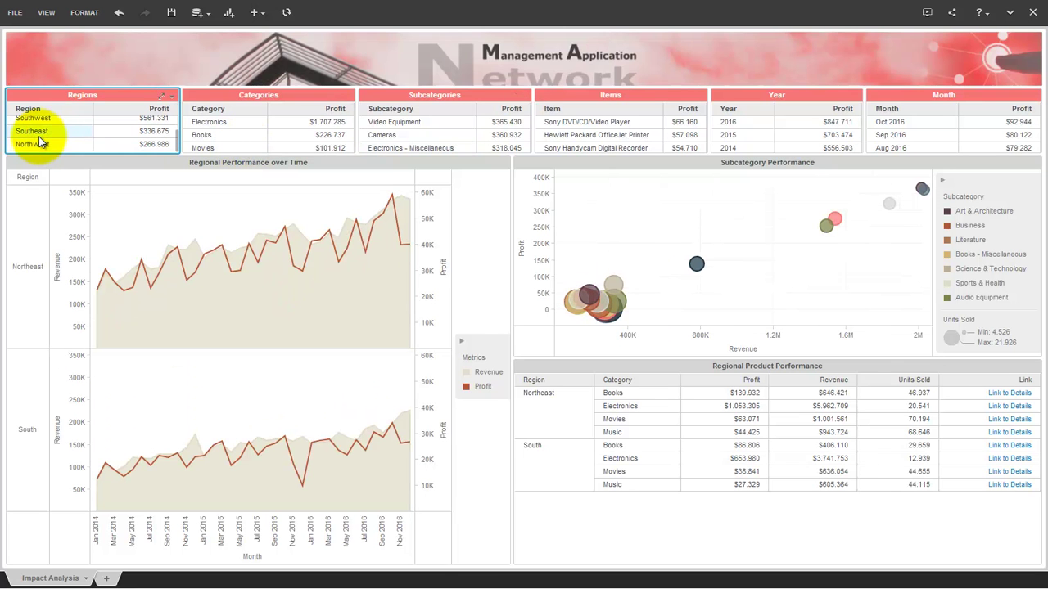
pyautogui.keyDown('ctrl'); pyautogui.click(39, 136); pyautogui.keyUp('ctrl')
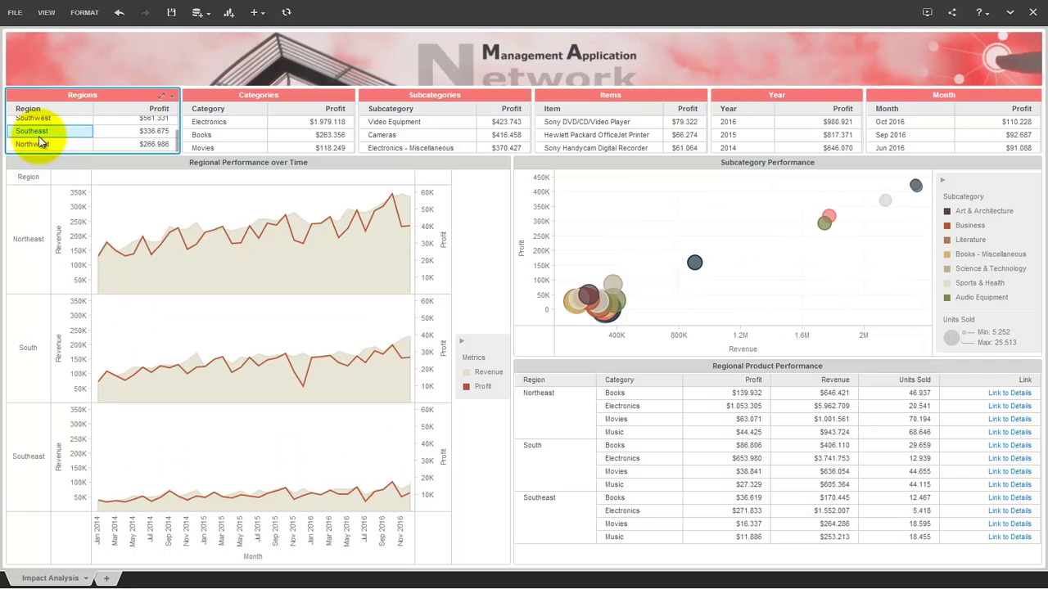
# Filter the analysis to the Electronics and Movies categories, and try the year 2016 before clearing the year selection.
pyautogui.click(198, 123)
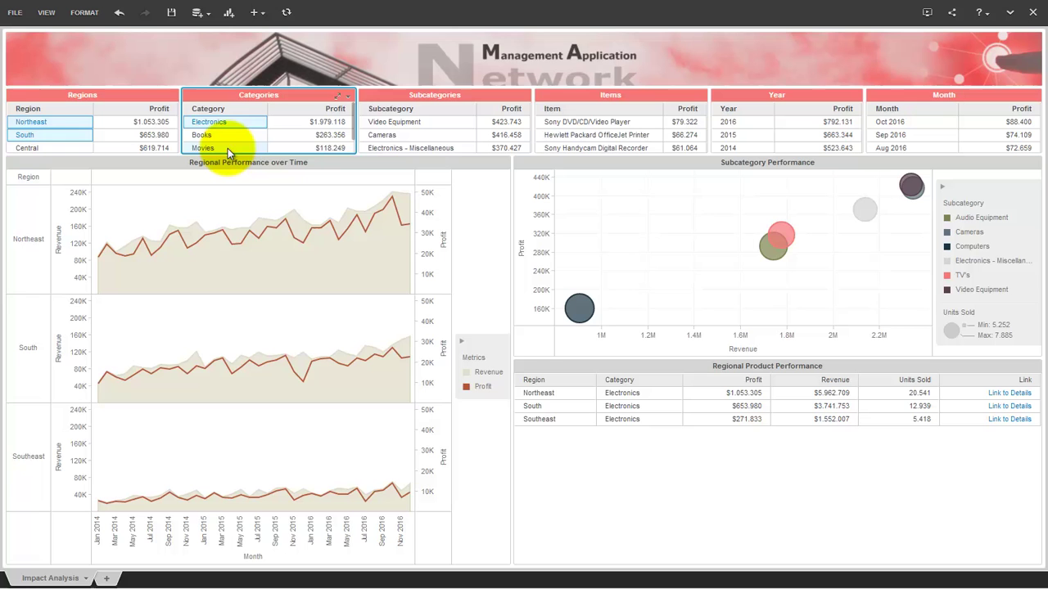
pyautogui.keyDown('ctrl'); pyautogui.click(227, 148); pyautogui.keyUp('ctrl')
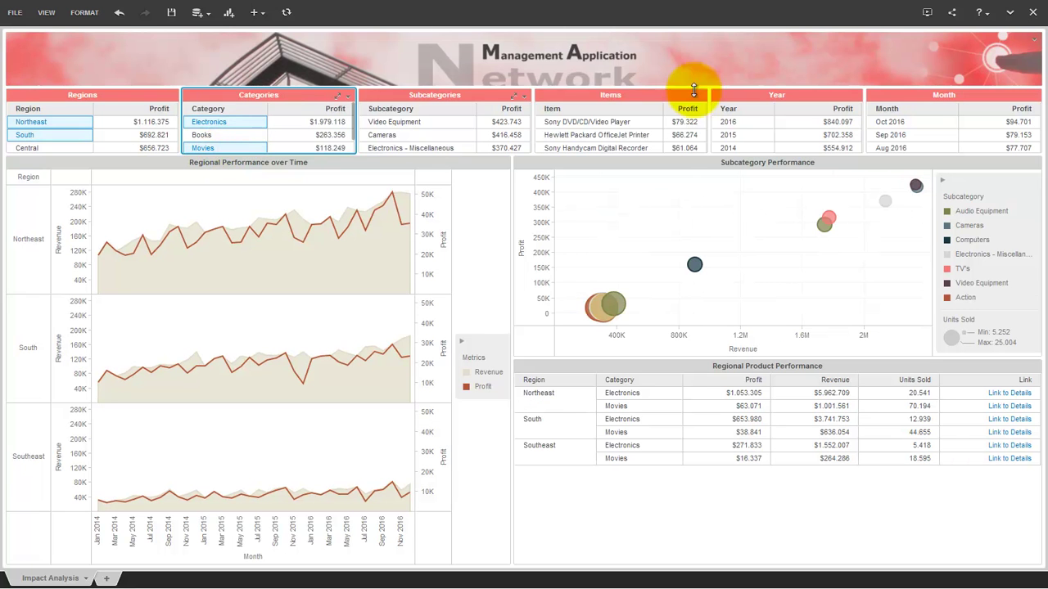
pyautogui.click(734, 127)
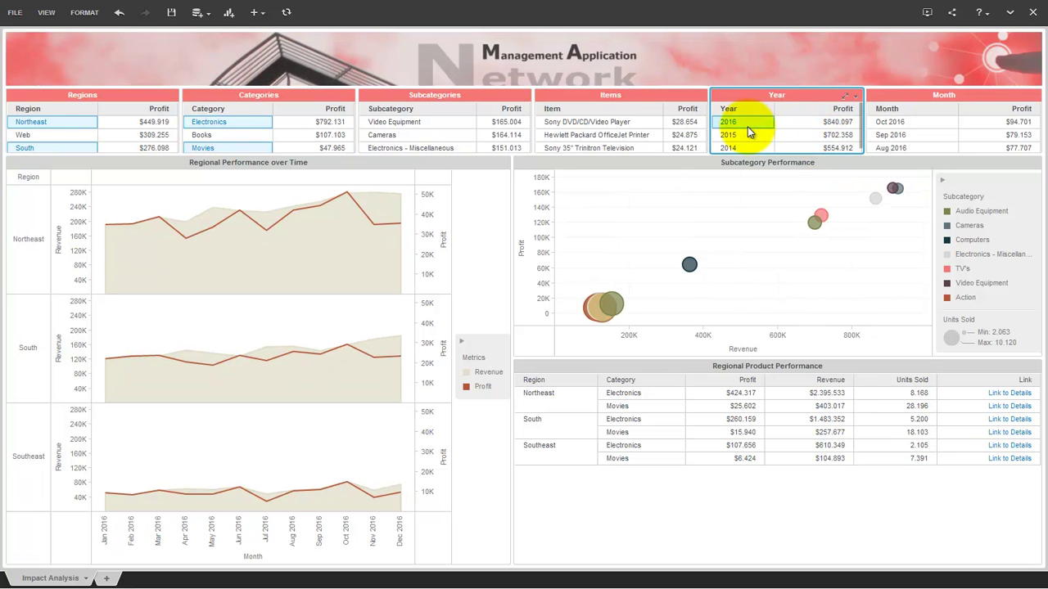
pyautogui.click(739, 118)
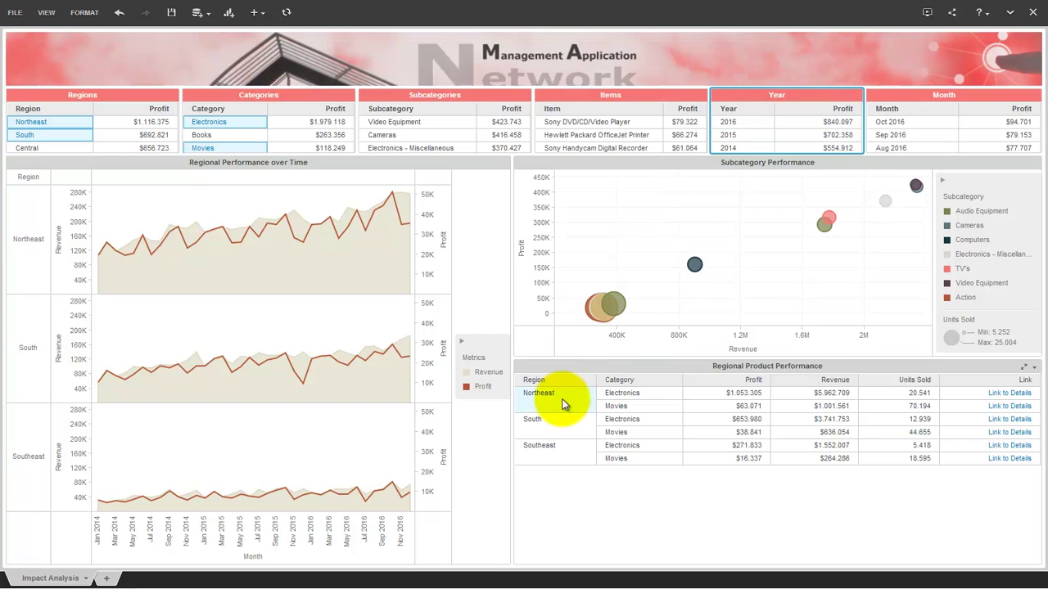
# Open the linked details for Northeast Electronics and examine the trend and forecast lines for profit and profit margin.
pyautogui.click(1000, 397)
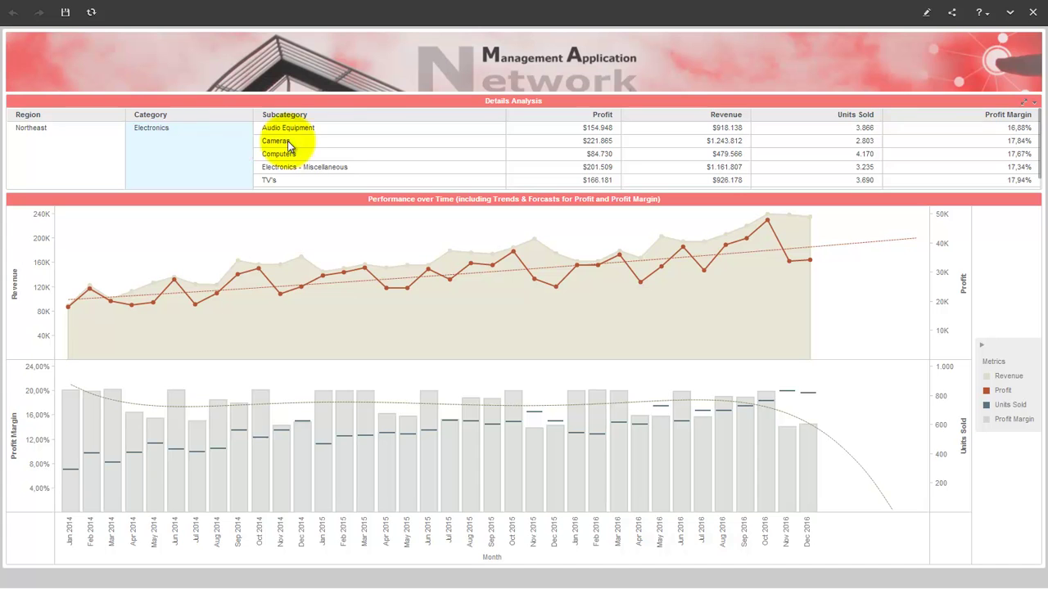
pyautogui.scroll(-1, 349, 143)
pyautogui.scroll(1, 348, 142)
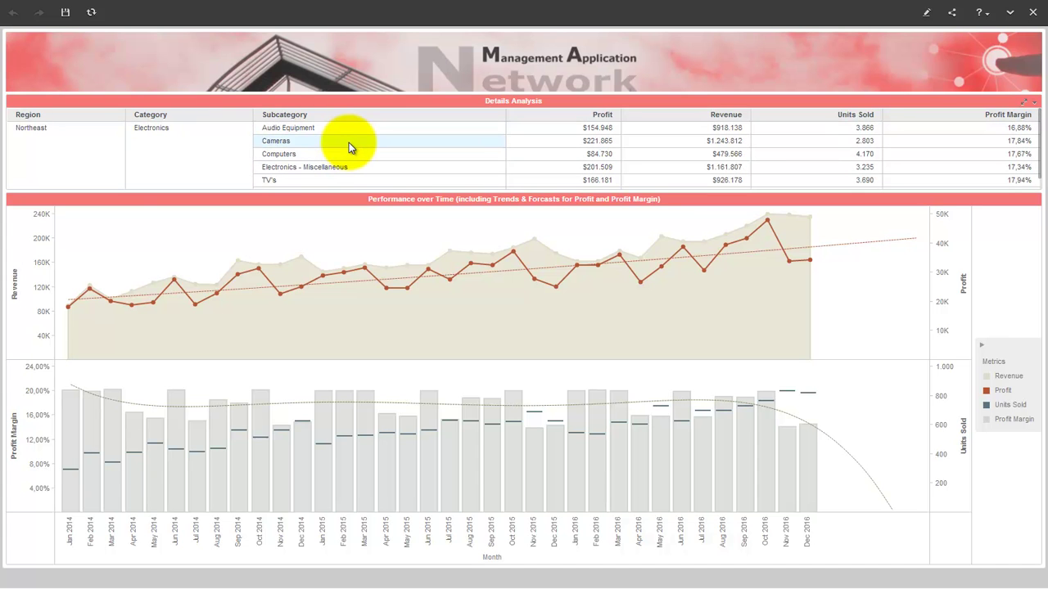
pyautogui.moveTo(343, 273)
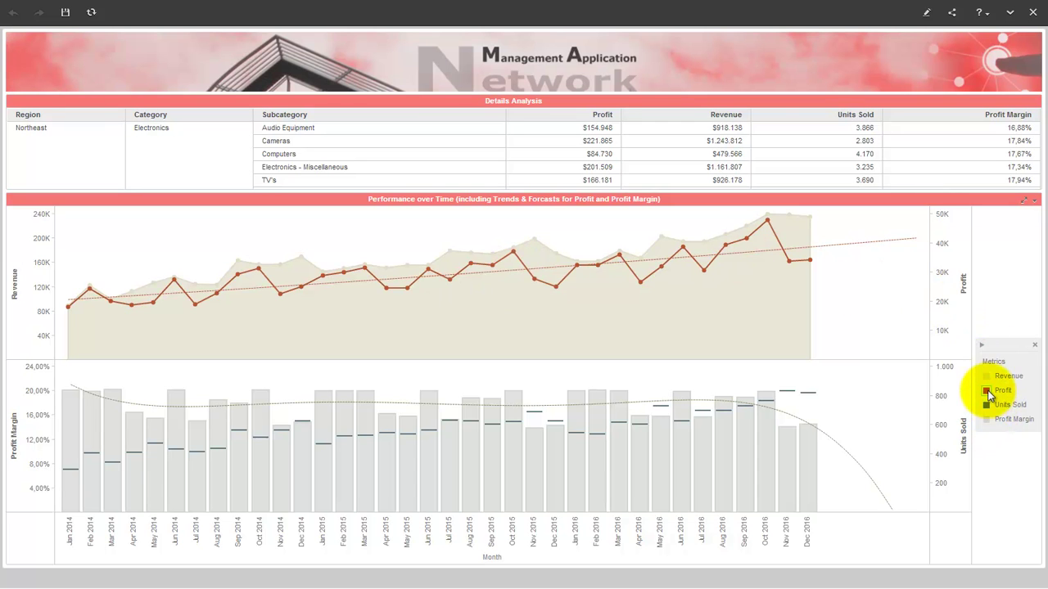
pyautogui.moveTo(881, 245)
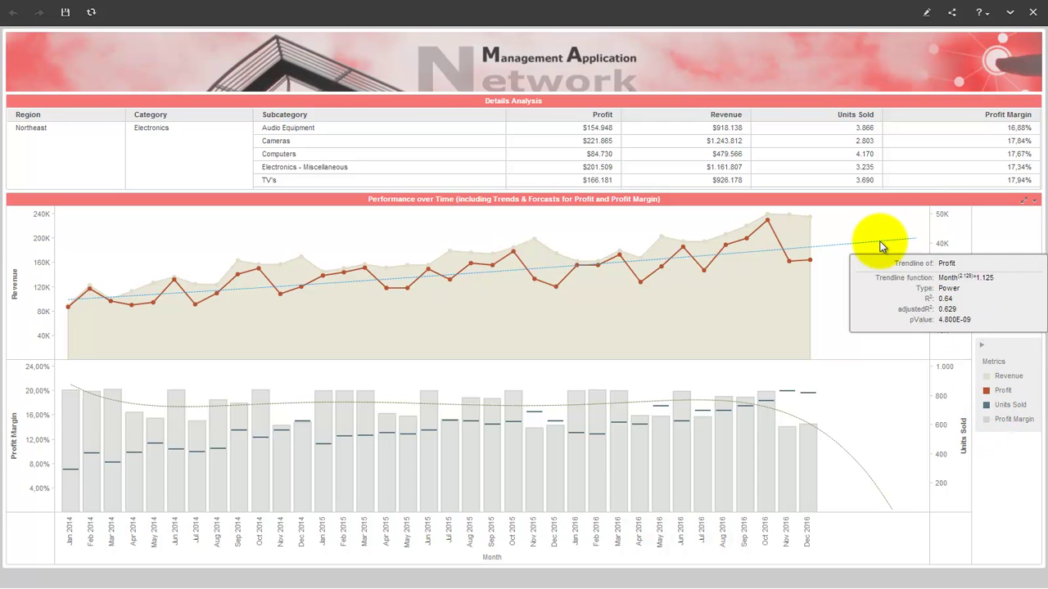
pyautogui.moveTo(843, 448)
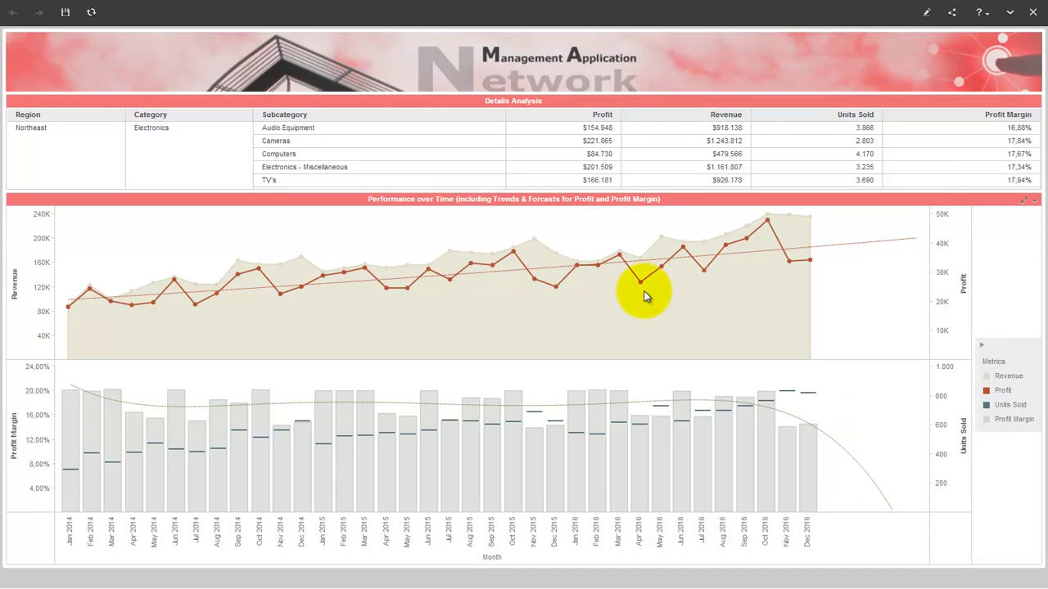
# Show the performance of Cameras and of Computers in the details, and drill the Computers subcategory down to Item.
pyautogui.click(295, 141)
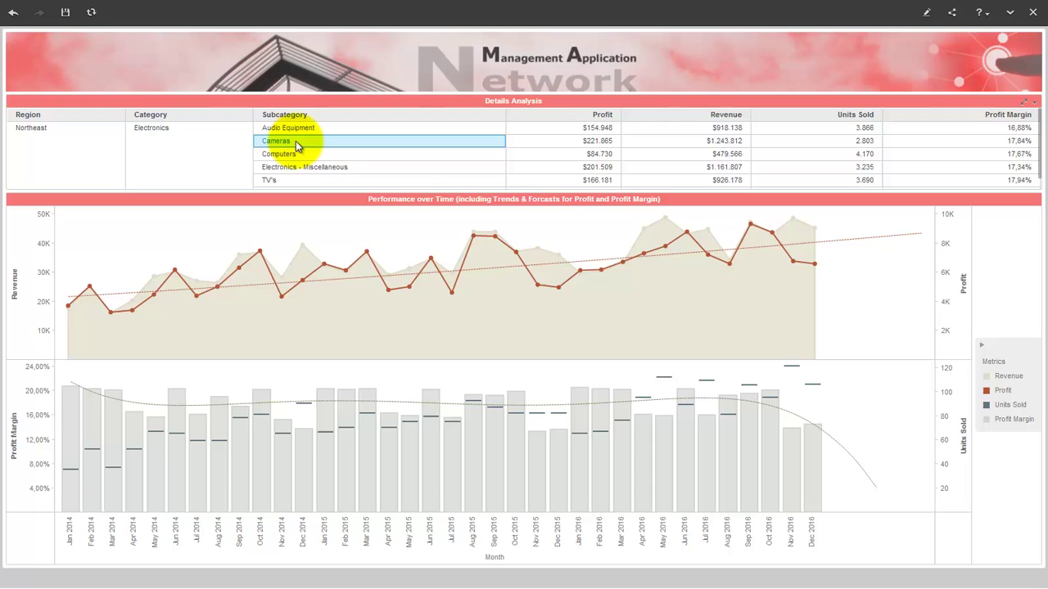
pyautogui.click(293, 154)
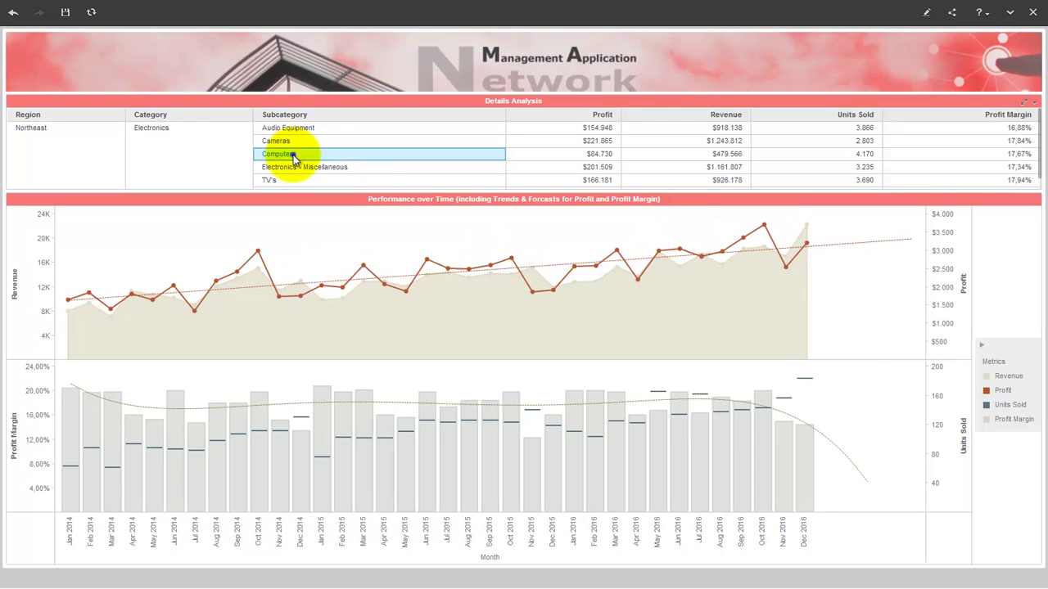
pyautogui.rightClick(293, 155)
pyautogui.moveTo(346, 193)
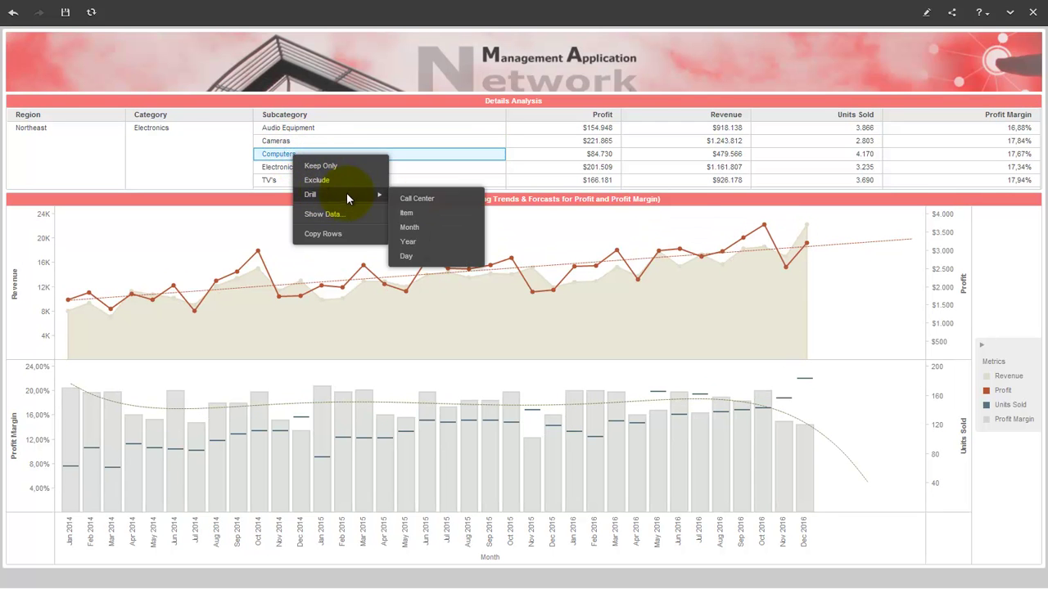
pyautogui.click(428, 210)
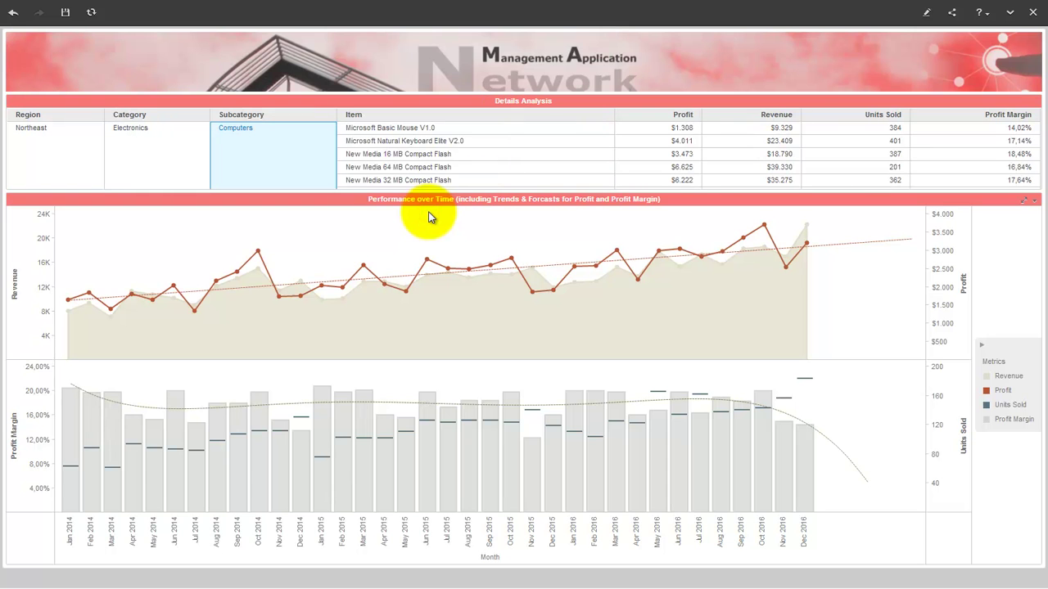
# Return to the Impact Analysis dashboard and clear its category and region selections.
pyautogui.click(435, 141)
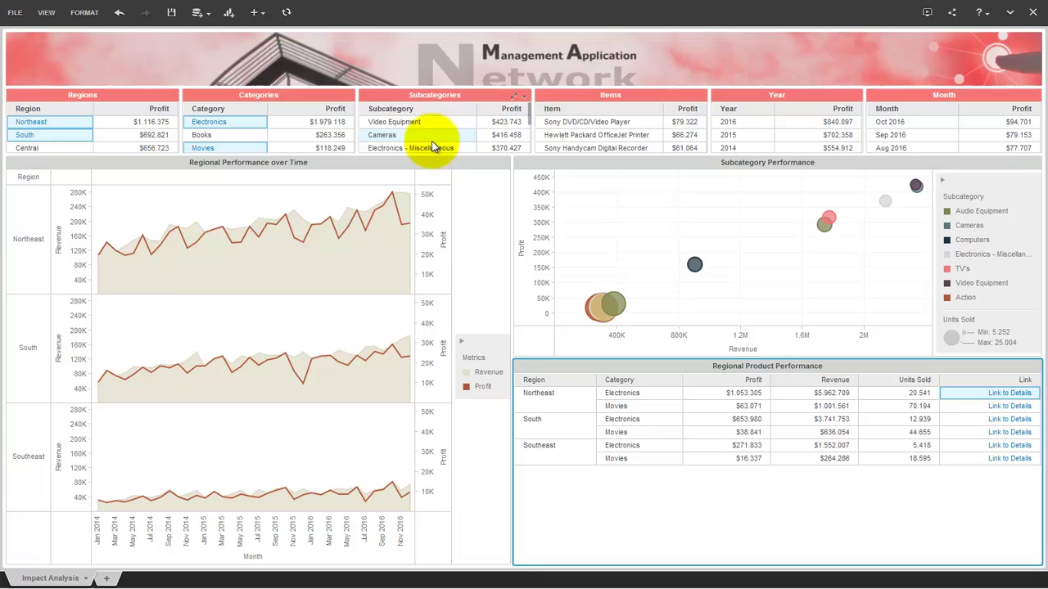
pyautogui.click(206, 110)
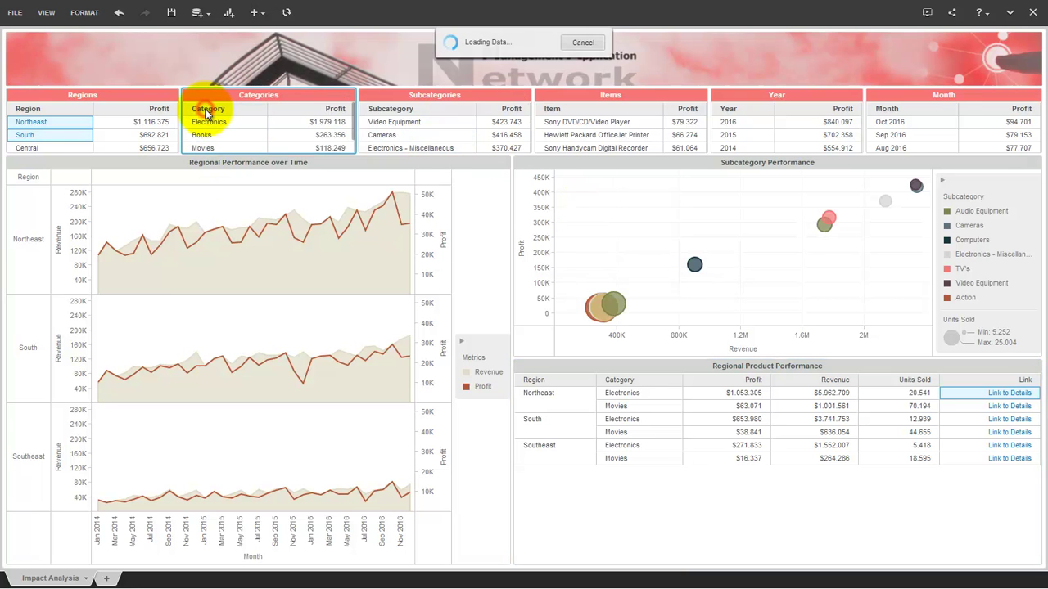
pyautogui.click(75, 111)
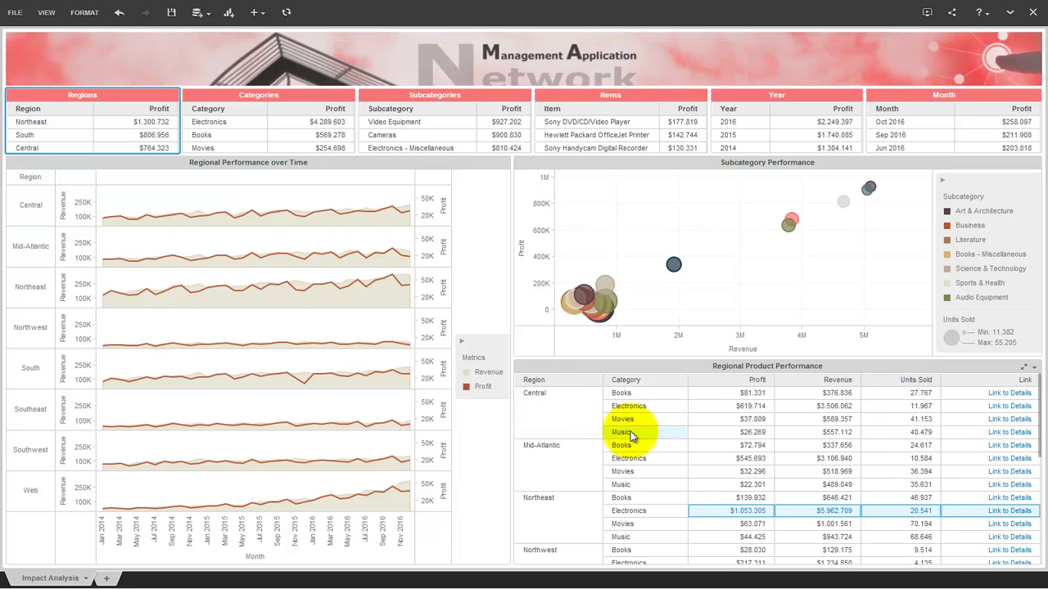
# Open the linked details for Central Music and drill the Music - Miscellaneous and Alternative subcategories down to Item.
pyautogui.click(994, 432)
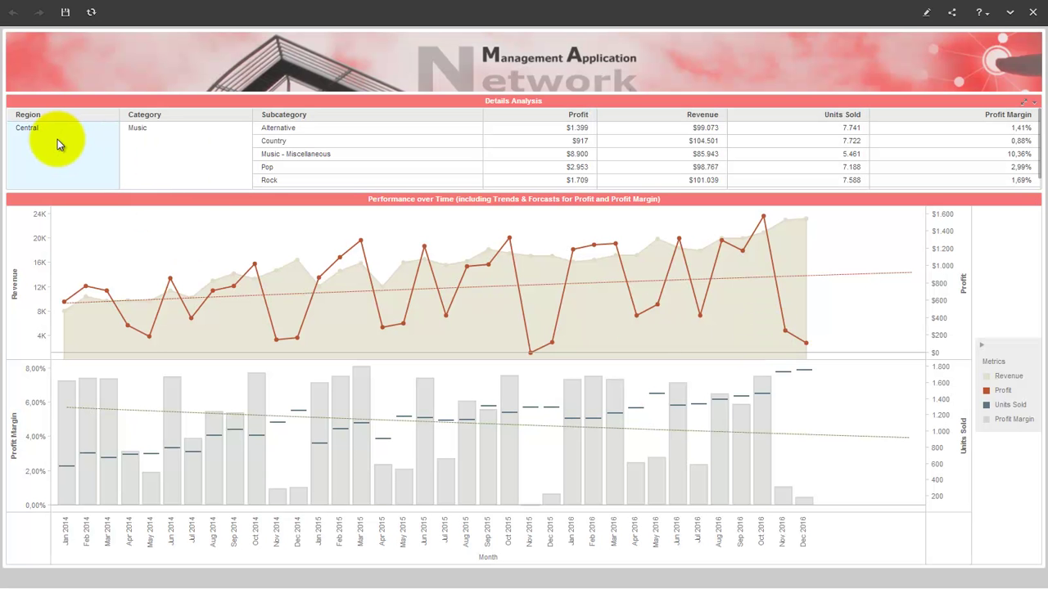
pyautogui.click(279, 154)
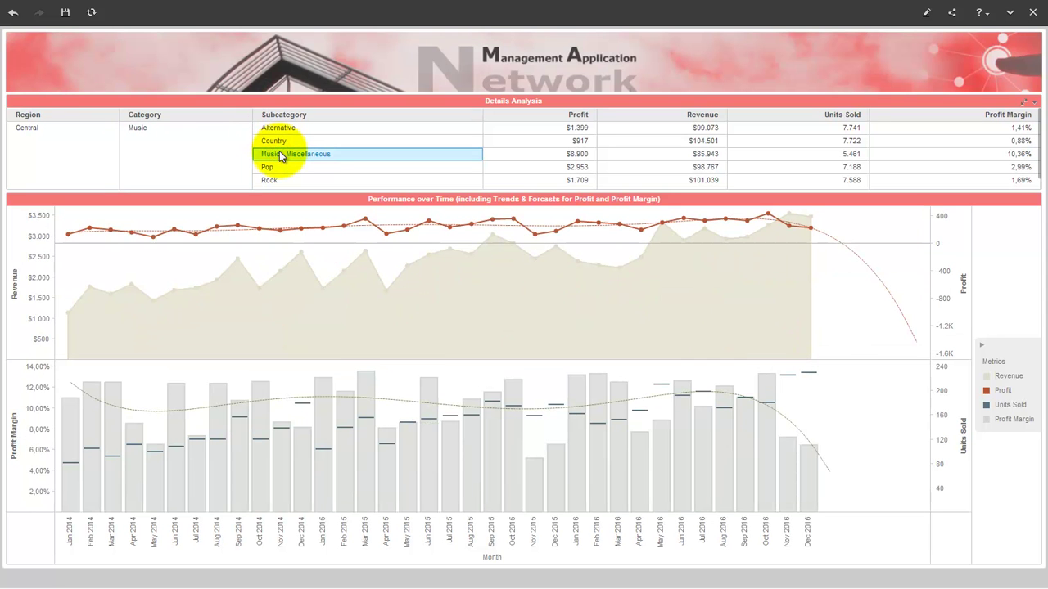
pyautogui.keyDown('ctrl'); pyautogui.click(277, 129); pyautogui.keyUp('ctrl')
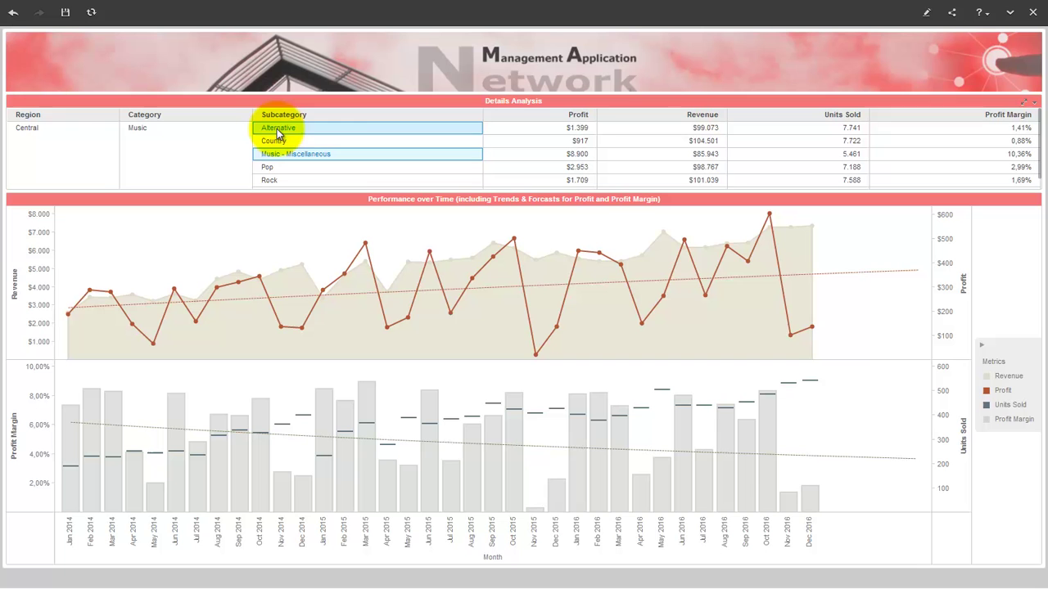
pyautogui.rightClick(276, 129)
pyautogui.moveTo(307, 168)
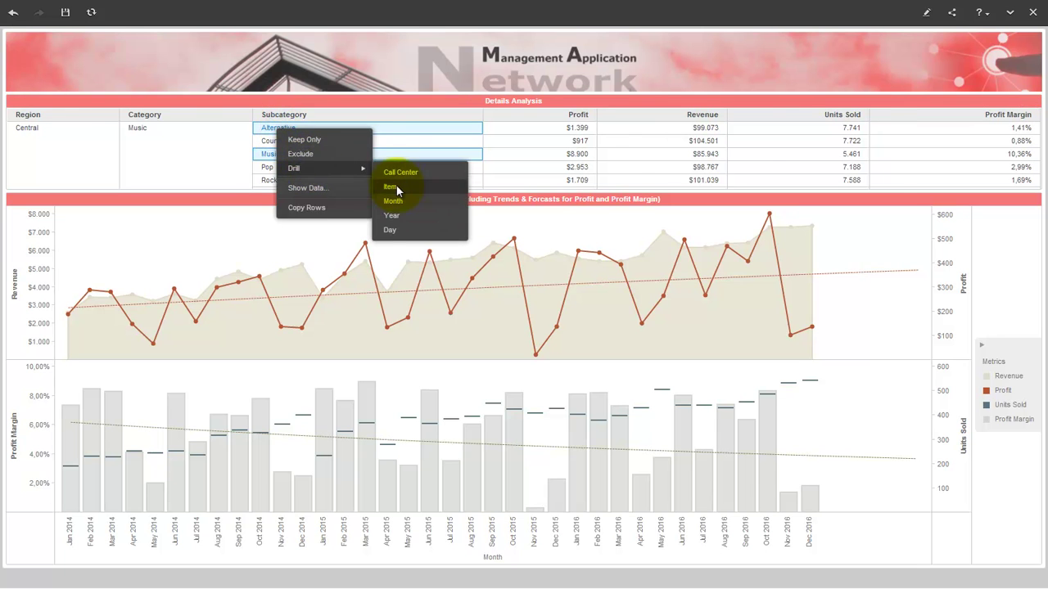
pyautogui.click(392, 187)
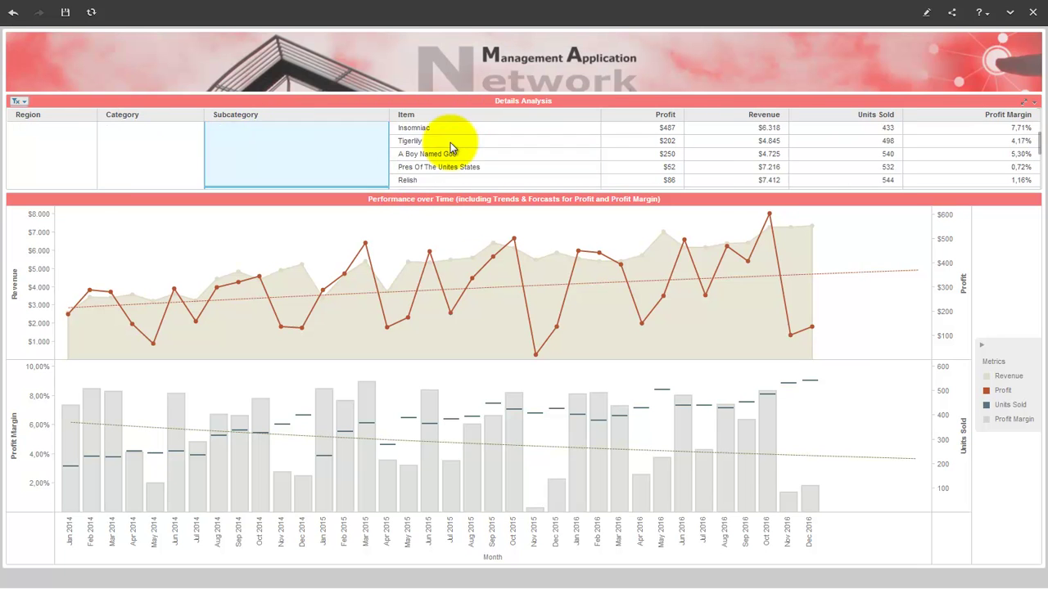
# Open Impact Analysis Details from the portal, and view the Details Analysis table maximized before restoring its size.
pyautogui.click(441, 155)
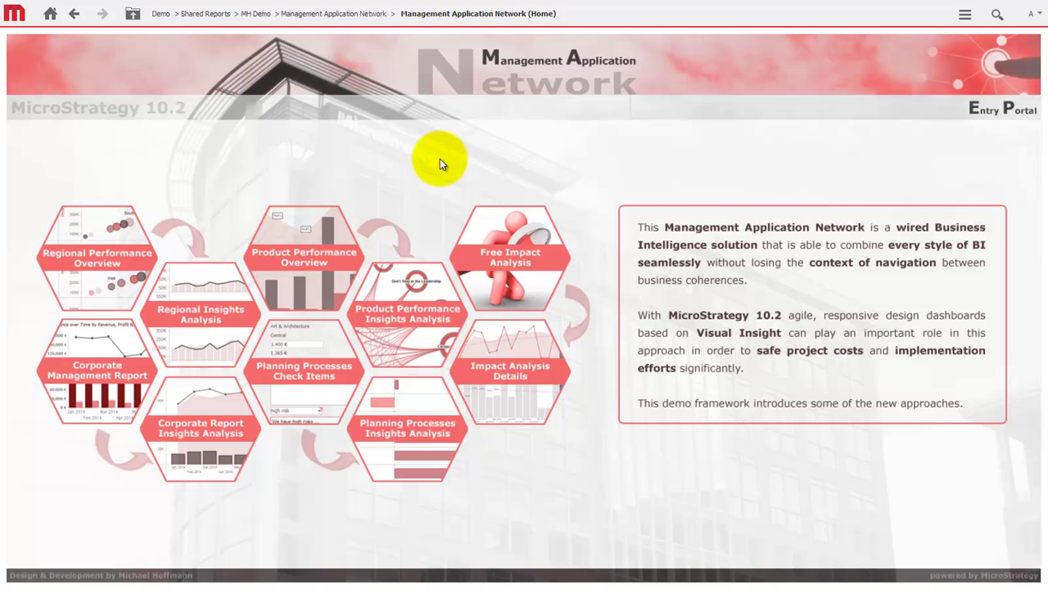
pyautogui.click(502, 376)
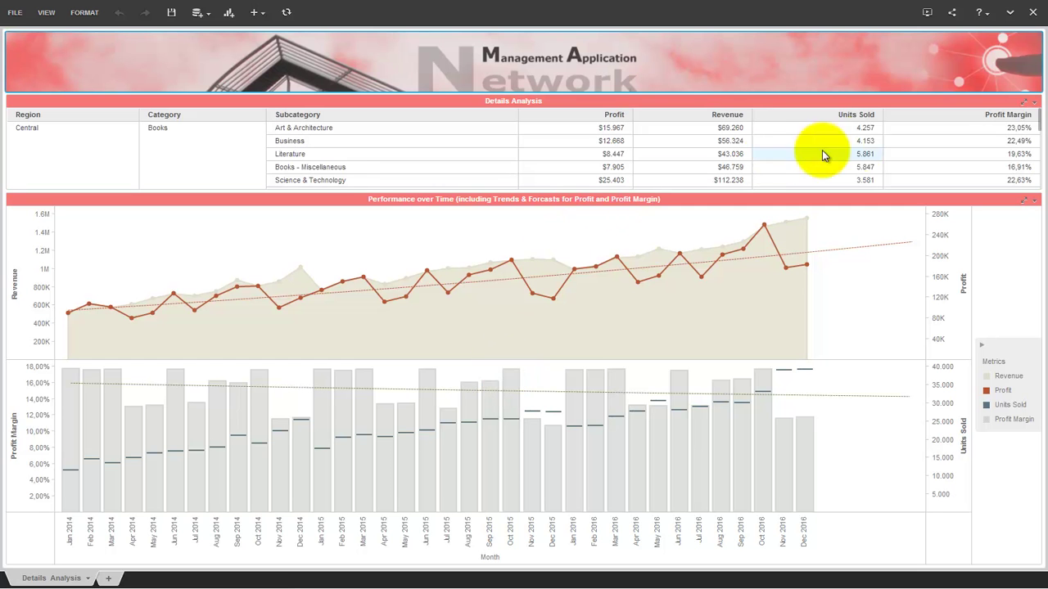
pyautogui.click(1024, 102)
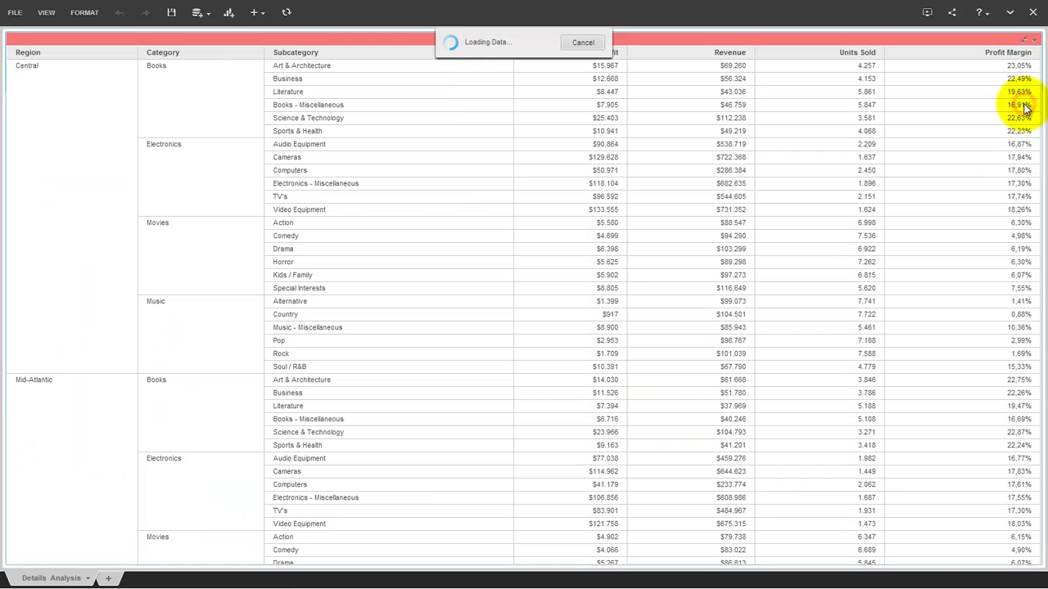
pyautogui.scroll(-2, 257, 211)
pyautogui.scroll(3, 257, 209)
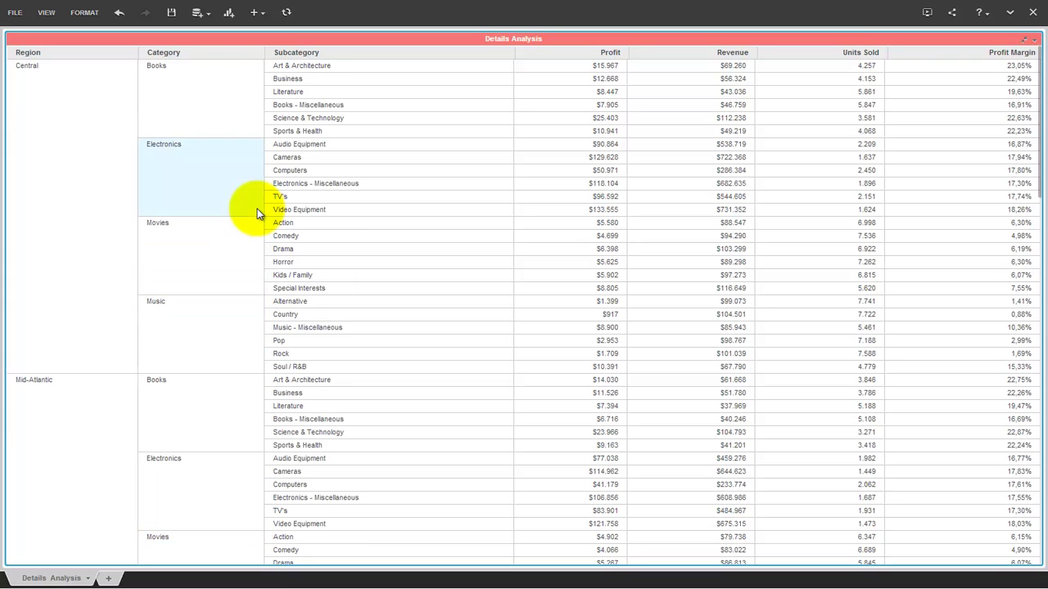
pyautogui.click(1024, 41)
# Select the Soul / R&B subcategory just above the Northeast rows in the Details Analysis table and drill down to Item.
pyautogui.scroll(-1, 351, 153)
pyautogui.scroll(-5, 352, 154)
pyautogui.click(314, 158)
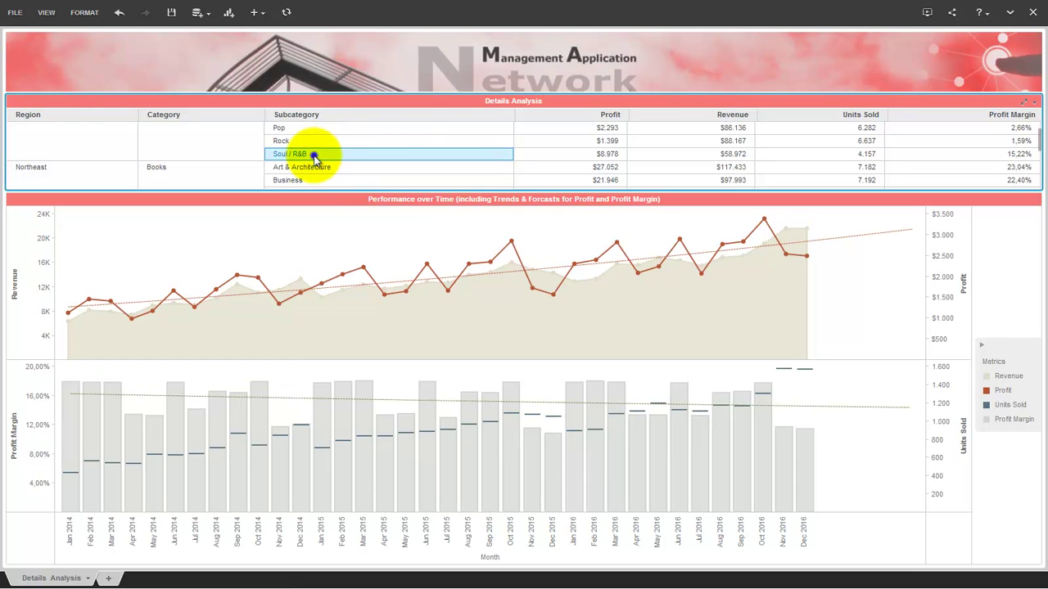
pyautogui.rightClick(314, 159)
pyautogui.moveTo(335, 195)
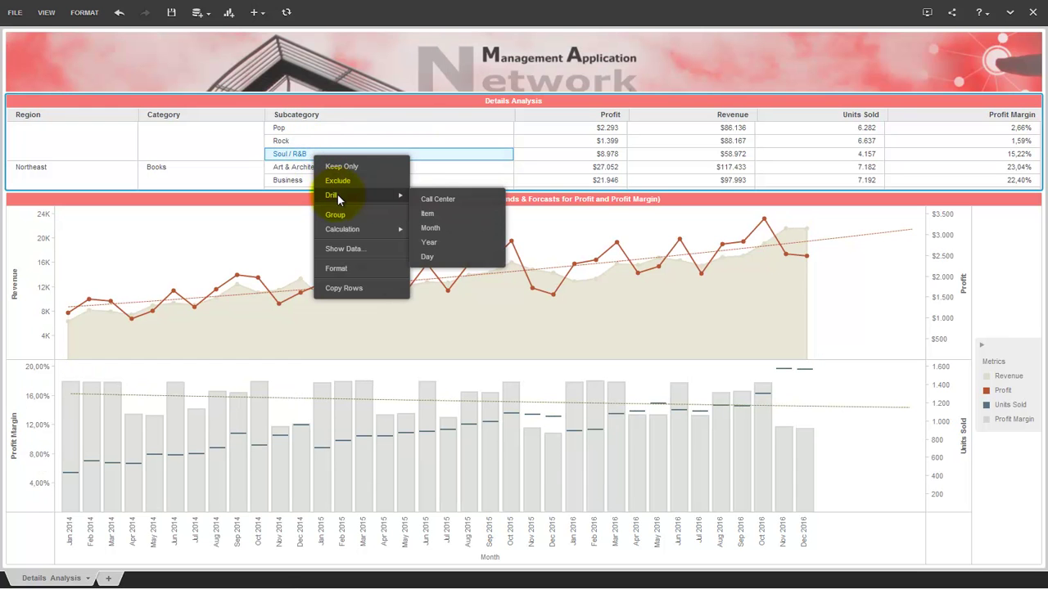
pyautogui.click(439, 214)
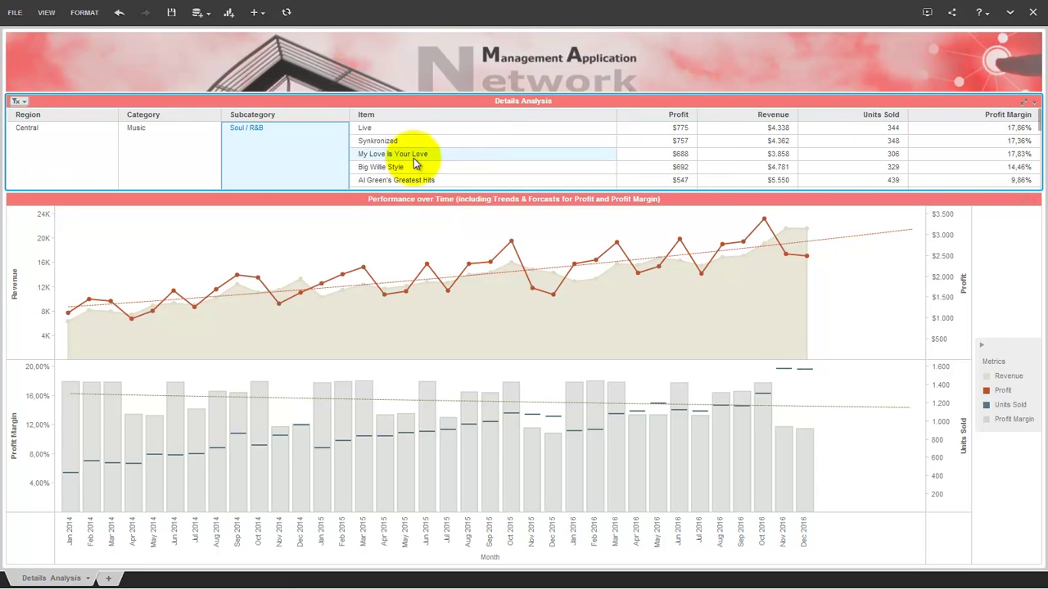
pyautogui.click(412, 156)
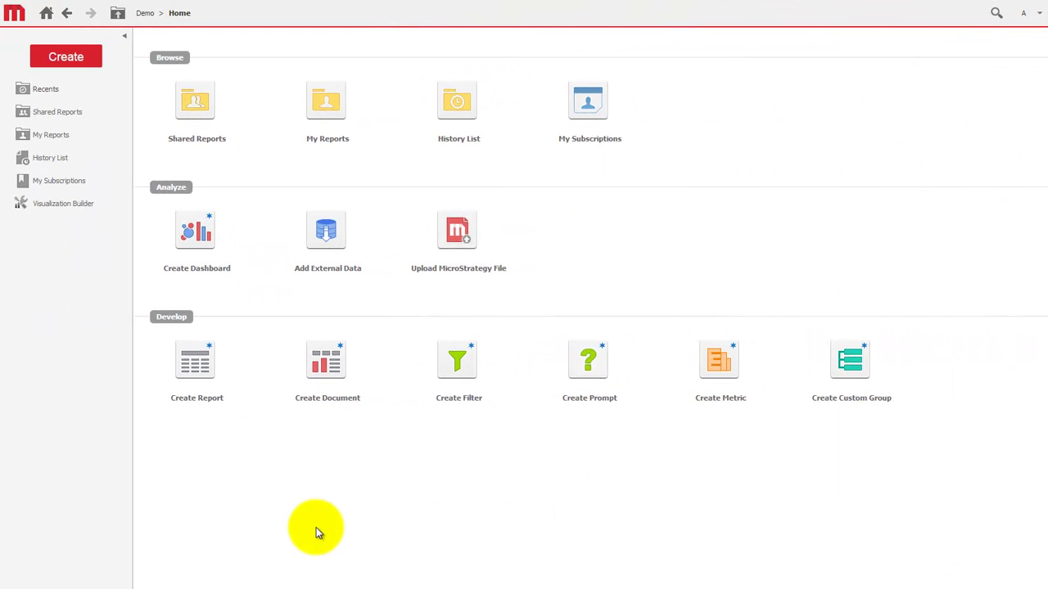
# Open the VI First Graph dashboard from the shared Management Application Network's Workshop folder.
pyautogui.click(197, 104)
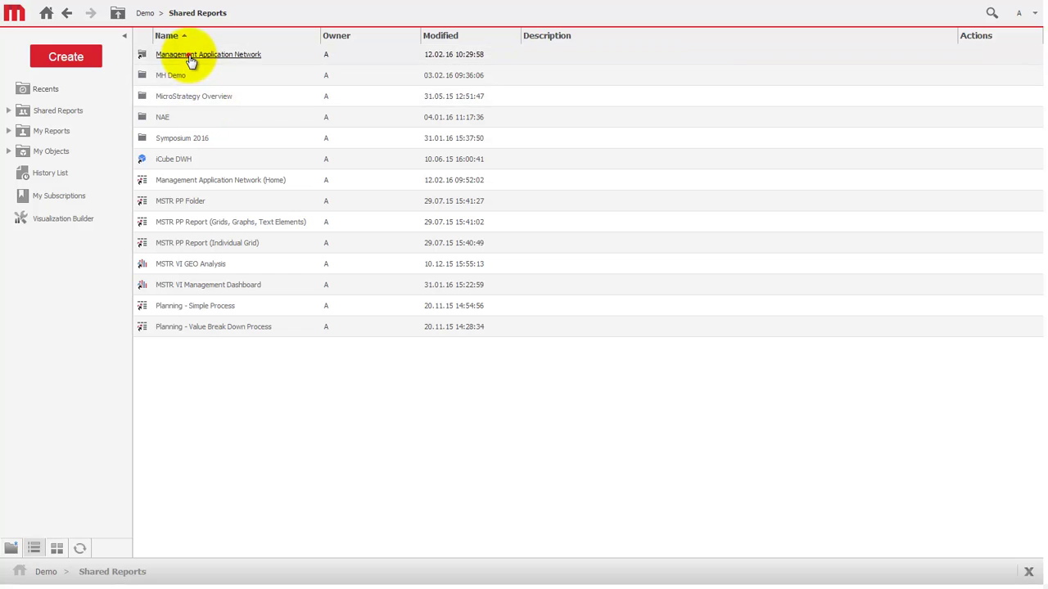
pyautogui.click(189, 57)
pyautogui.click(173, 75)
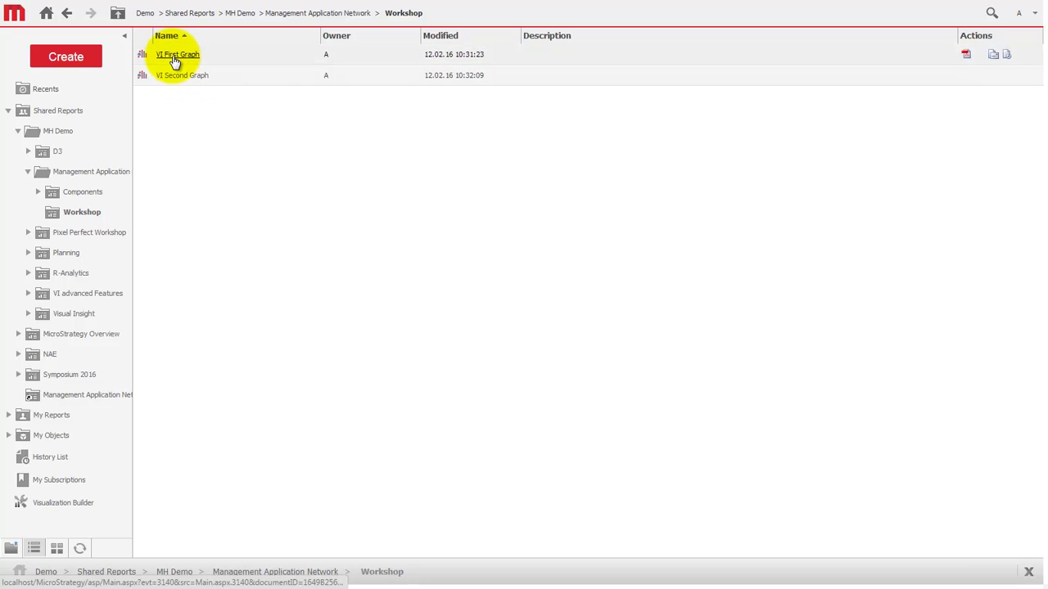
pyautogui.click(175, 55)
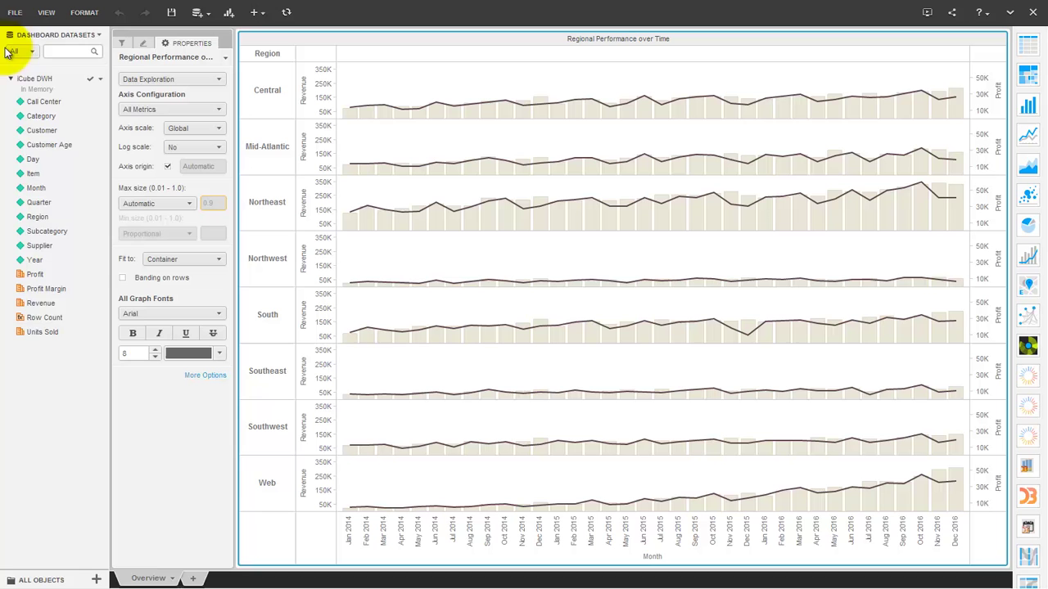
# Convert the Regional Performance over Time dashboard to a document.
pyautogui.click(14, 15)
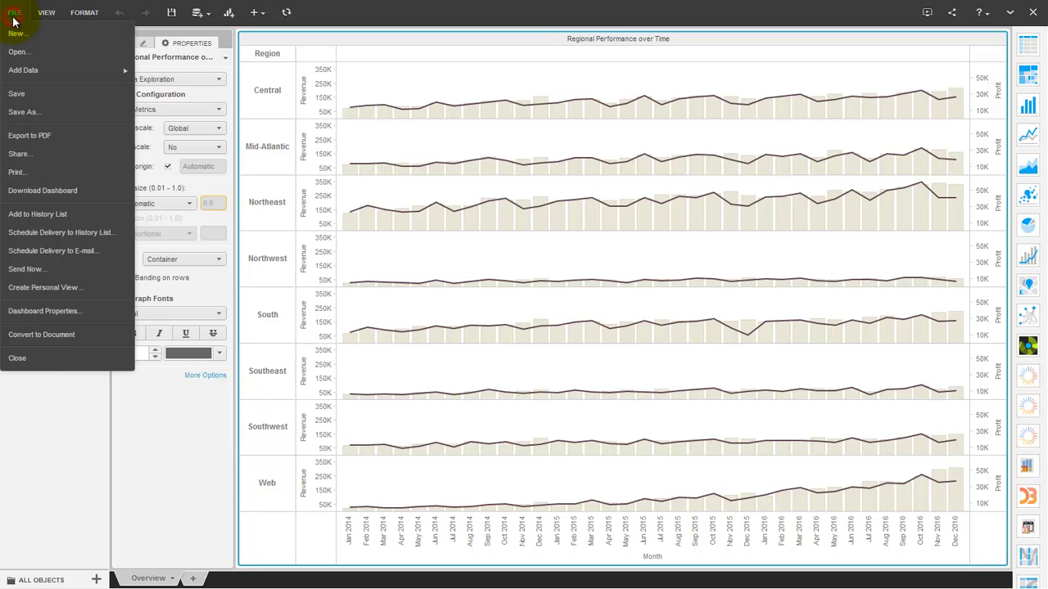
pyautogui.click(33, 338)
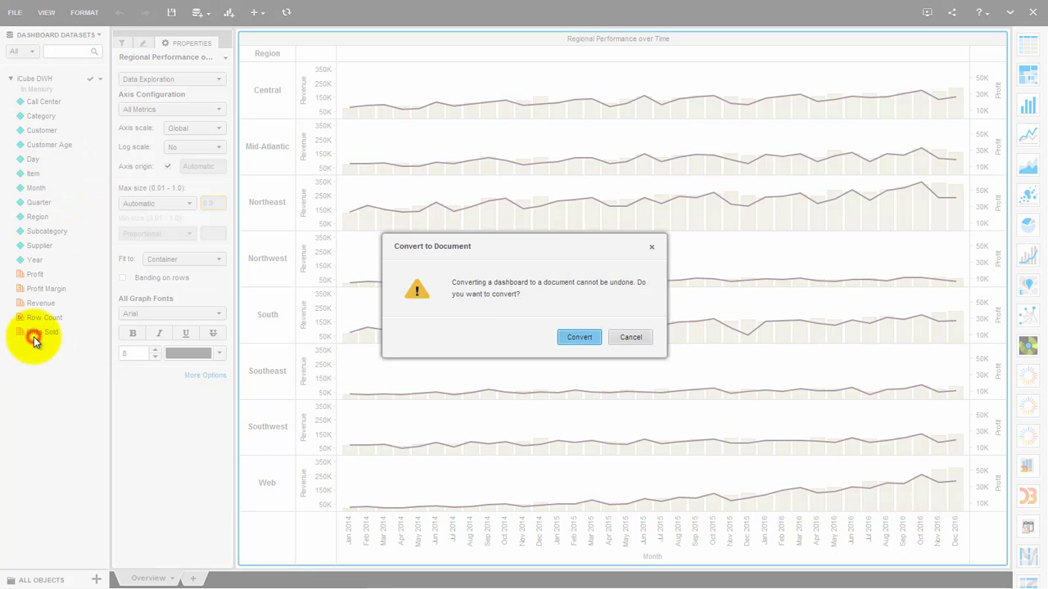
pyautogui.click(579, 337)
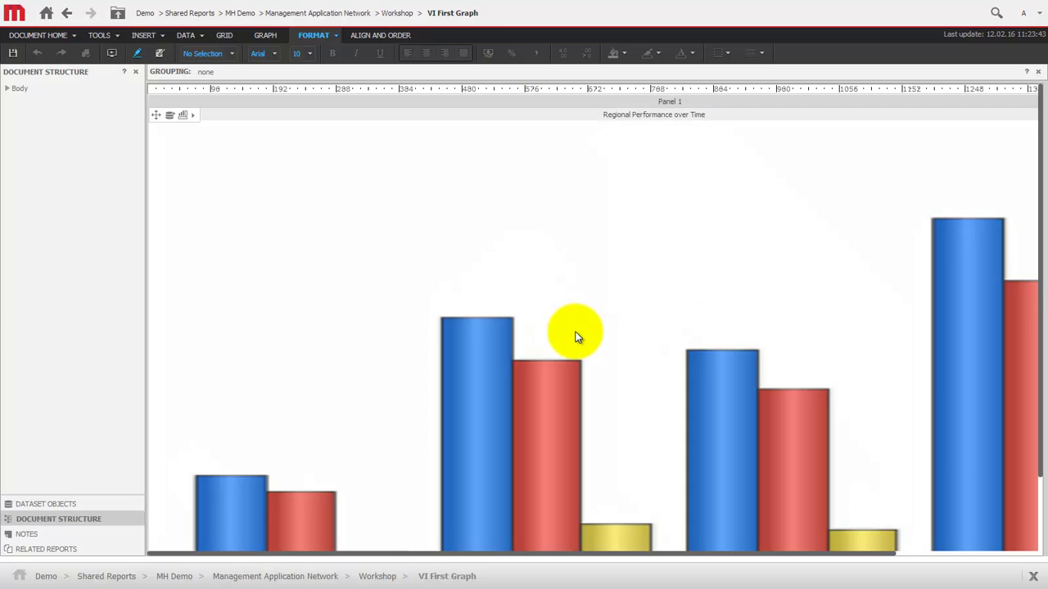
# Shrink the Regional Performance over Time graph, and cut it from Panel 1 and paste it into the document Body.
pyautogui.click(374, 270)
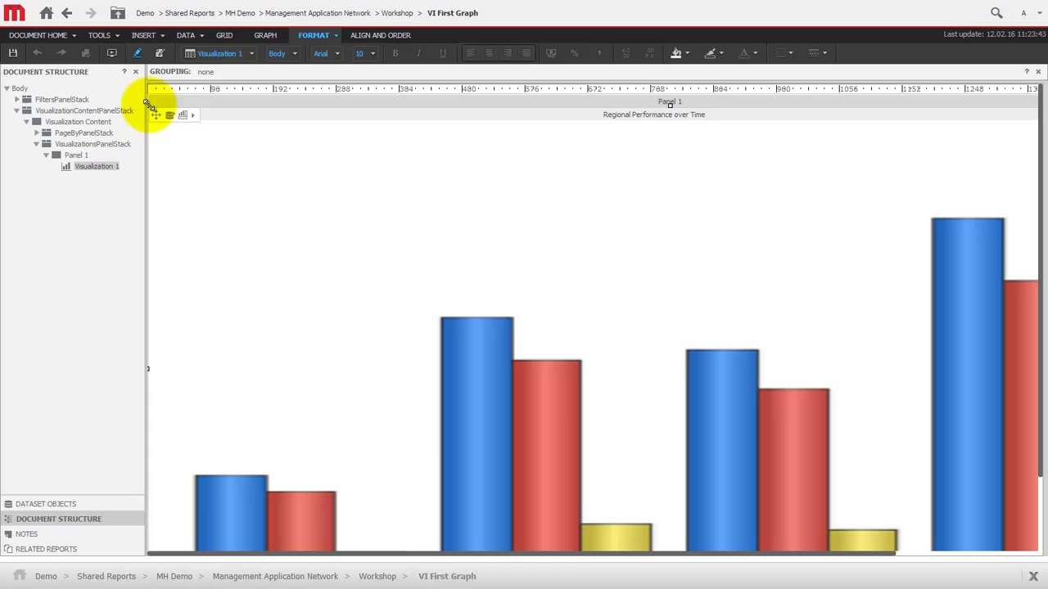
pyautogui.moveTo(149, 106); pyautogui.dragTo(169, 132)
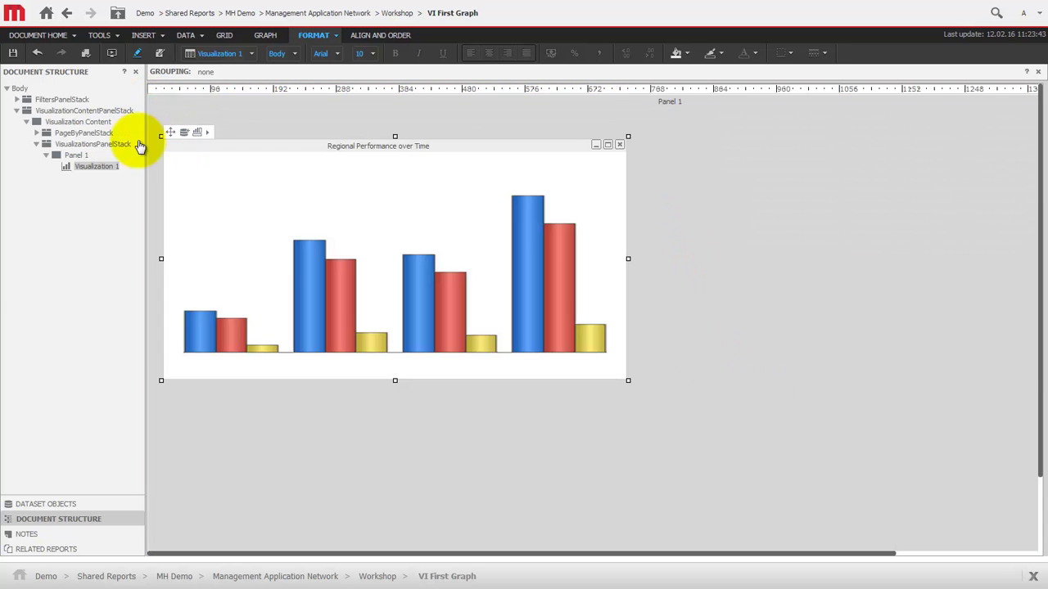
pyautogui.rightClick(99, 167)
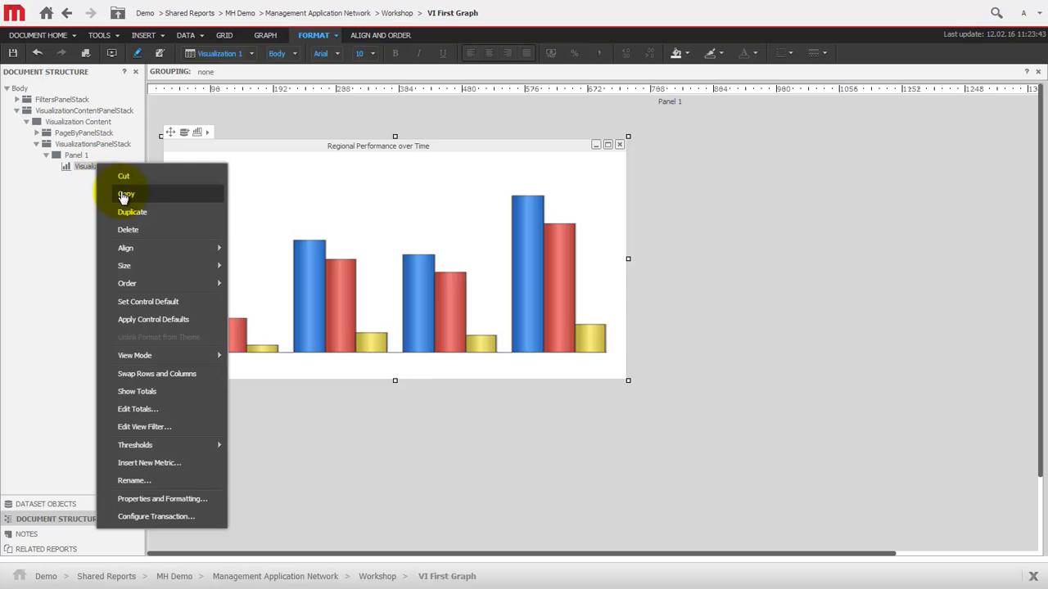
pyautogui.click(121, 178)
pyautogui.rightClick(19, 87)
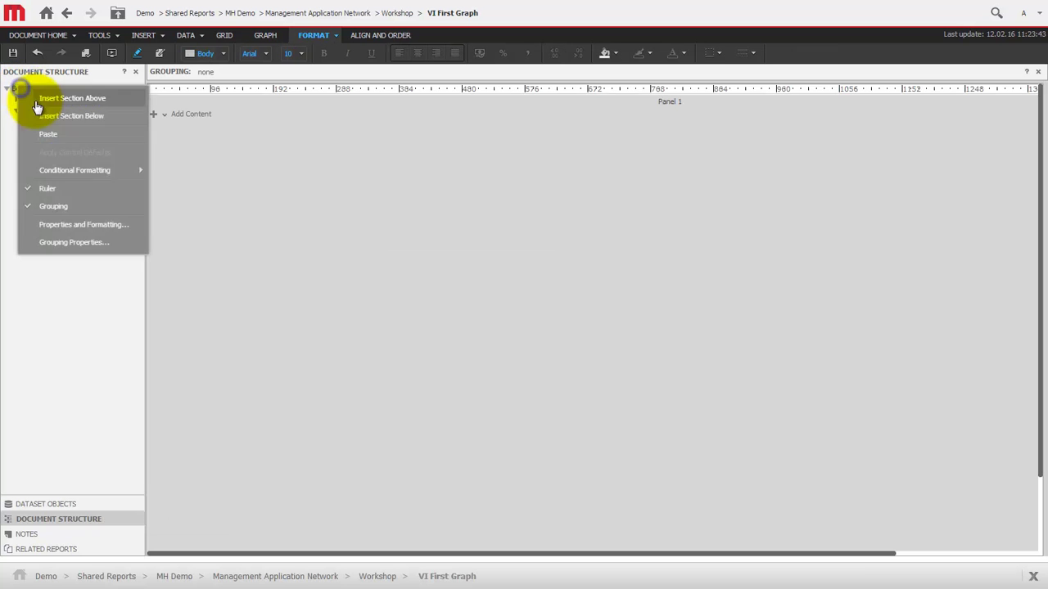
pyautogui.click(48, 138)
# Delete the FiltersPanelStack and VisualizationContentPanelStack from the document structure.
pyautogui.rightClick(47, 98)
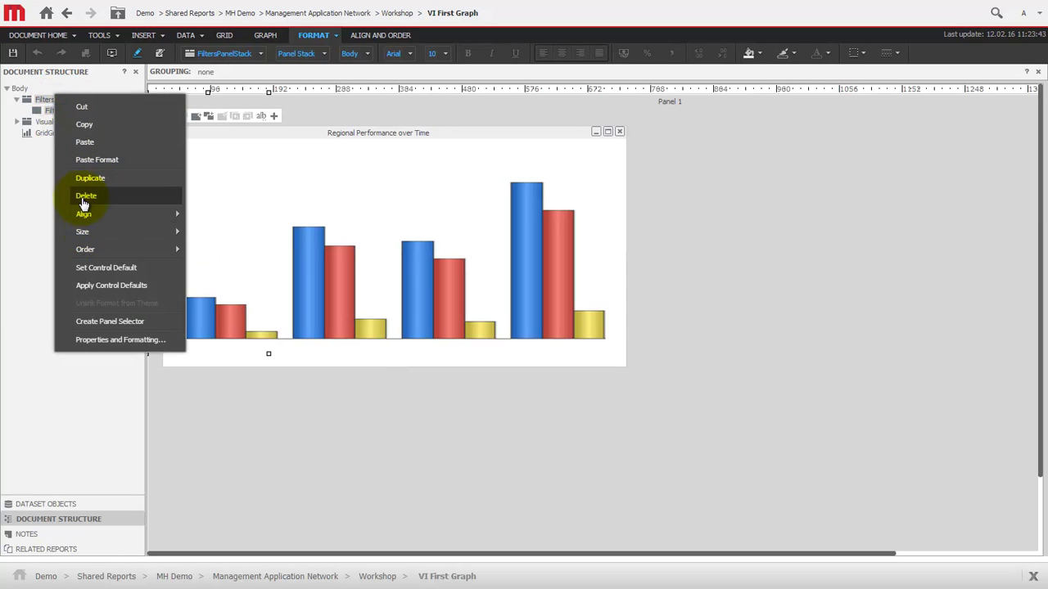
pyautogui.click(85, 197)
pyautogui.rightClick(60, 104)
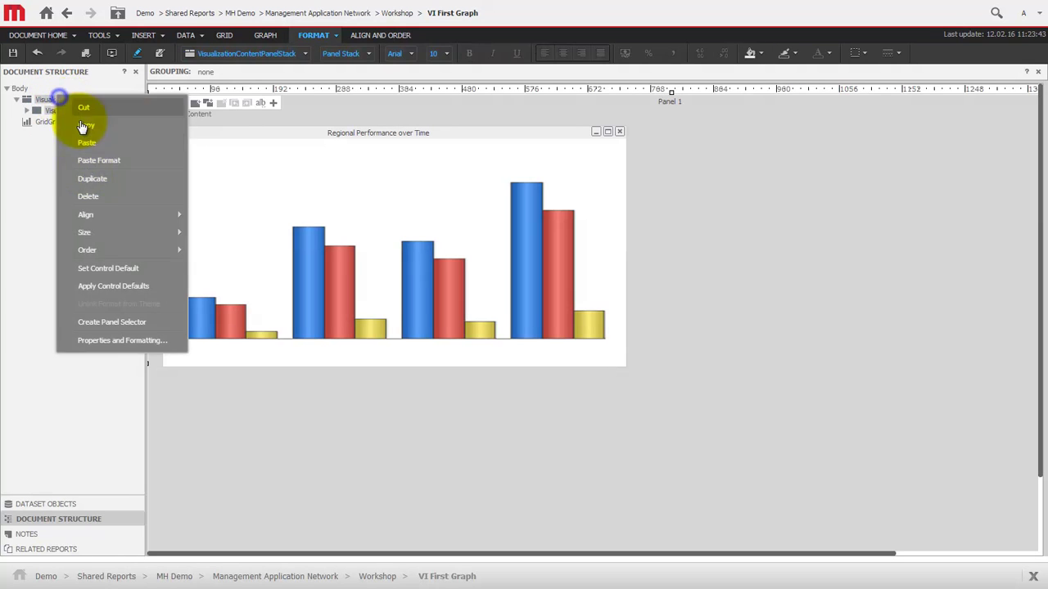
pyautogui.click(86, 198)
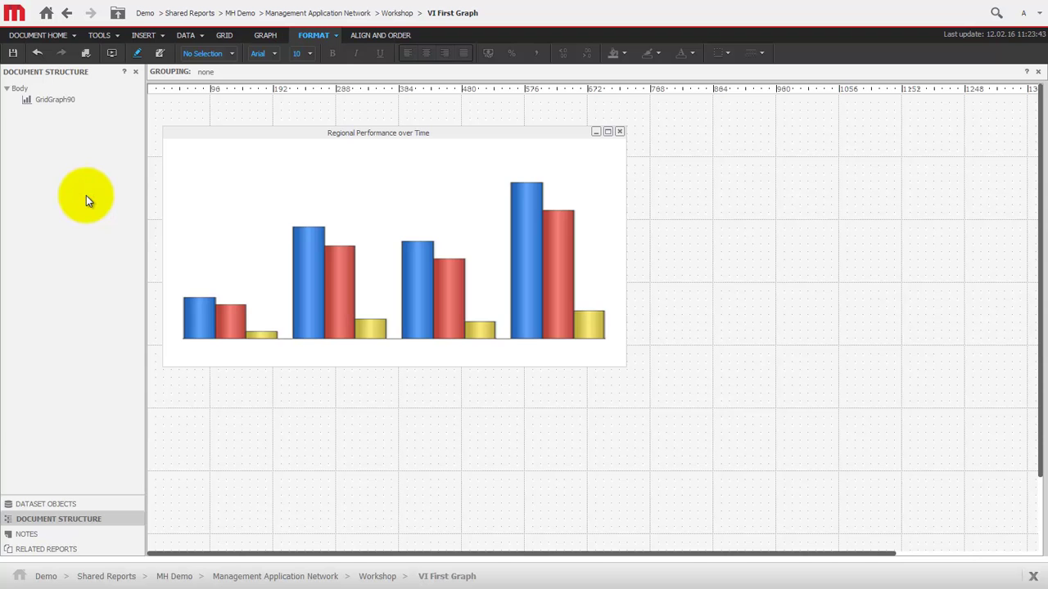
# Move the graph away from the document's upper-left corner and draw a new image object in the freed space.
pyautogui.click(169, 123)
pyautogui.moveTo(169, 123); pyautogui.dragTo(242, 211)
pyautogui.click(146, 36)
pyautogui.click(149, 68)
pyautogui.moveTo(163, 116); pyautogui.dragTo(226, 164)
# Set the new image's source to images/mh-web.jpg and place it at position 0, 0 in the document.
pyautogui.click(461, 147)
pyautogui.write('images/mh-web.jpg')
pyautogui.click(350, 153)
pyautogui.click(437, 144)
pyautogui.press('BackSpace')
pyautogui.write('0')
pyautogui.press('Tab')
pyautogui.write('0')
pyautogui.click(642, 476)
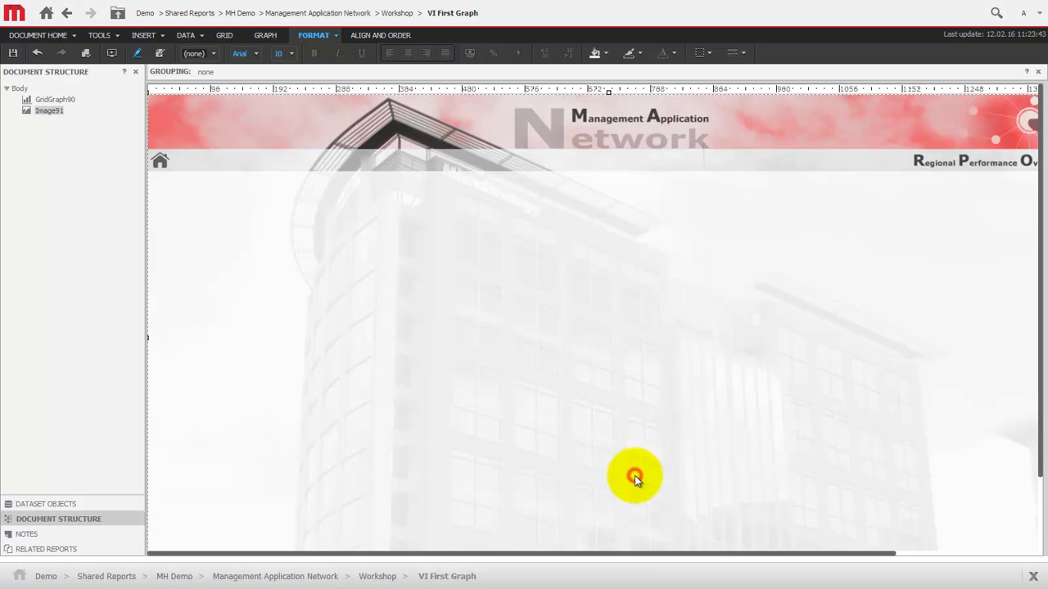
# Reduce the document width to the right edge of the background image.
pyautogui.click(636, 556)
pyautogui.moveTo(636, 555); pyautogui.dragTo(891, 561)
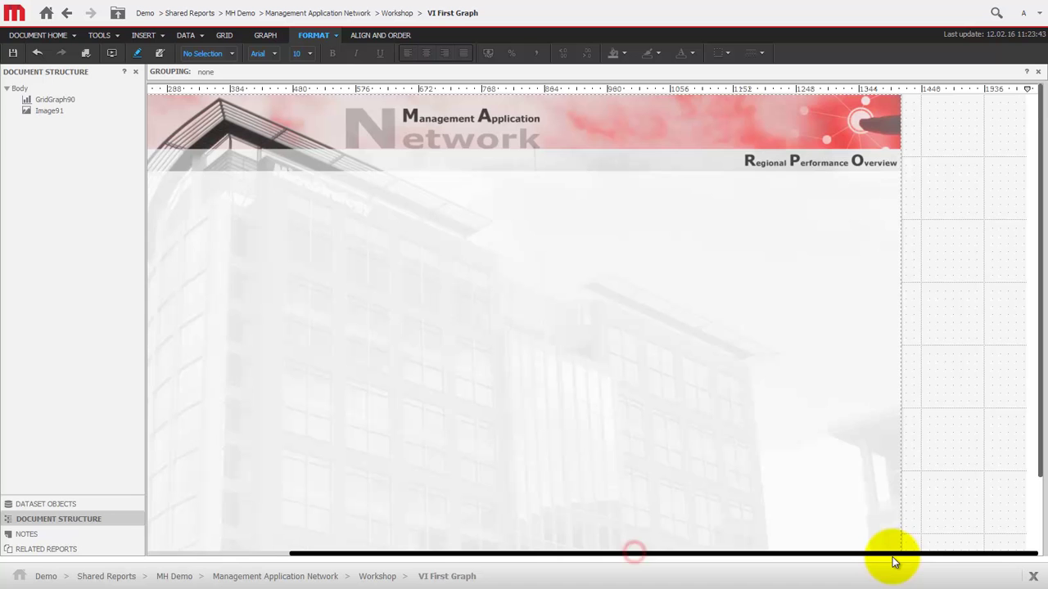
pyautogui.moveTo(1029, 92); pyautogui.dragTo(904, 92)
# Set the Body section's height to 748 pixels.
pyautogui.click(19, 90)
pyautogui.rightClick(19, 91)
pyautogui.click(85, 221)
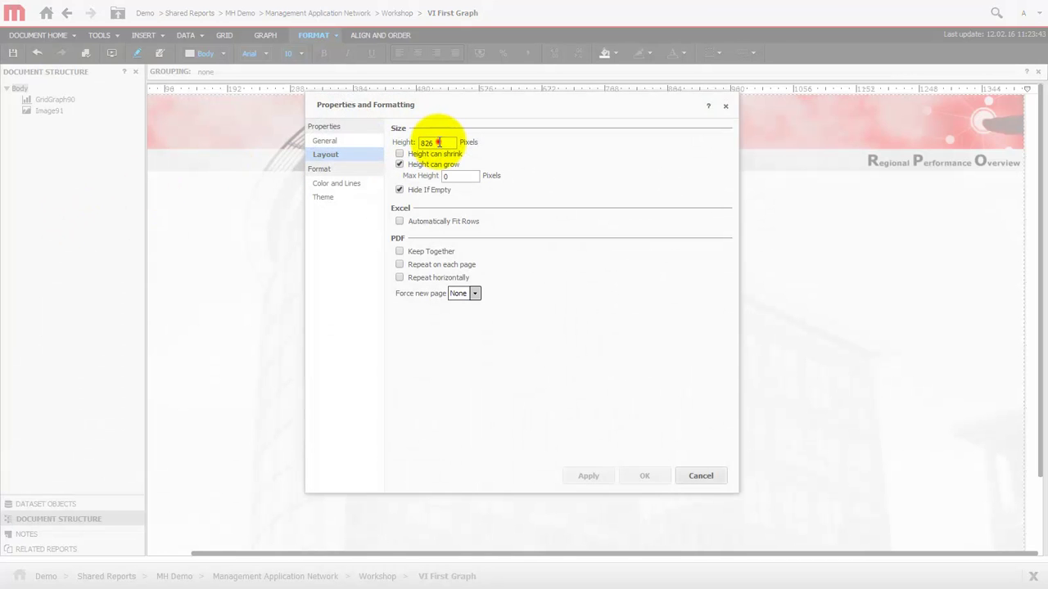
pyautogui.press('BackSpace')
pyautogui.write('748')
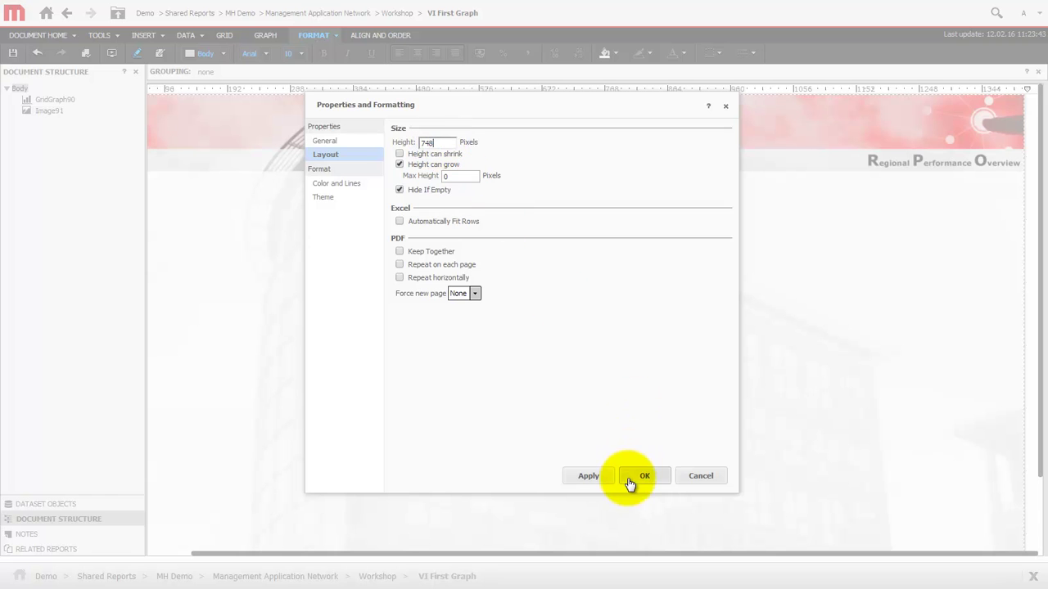
pyautogui.click(632, 482)
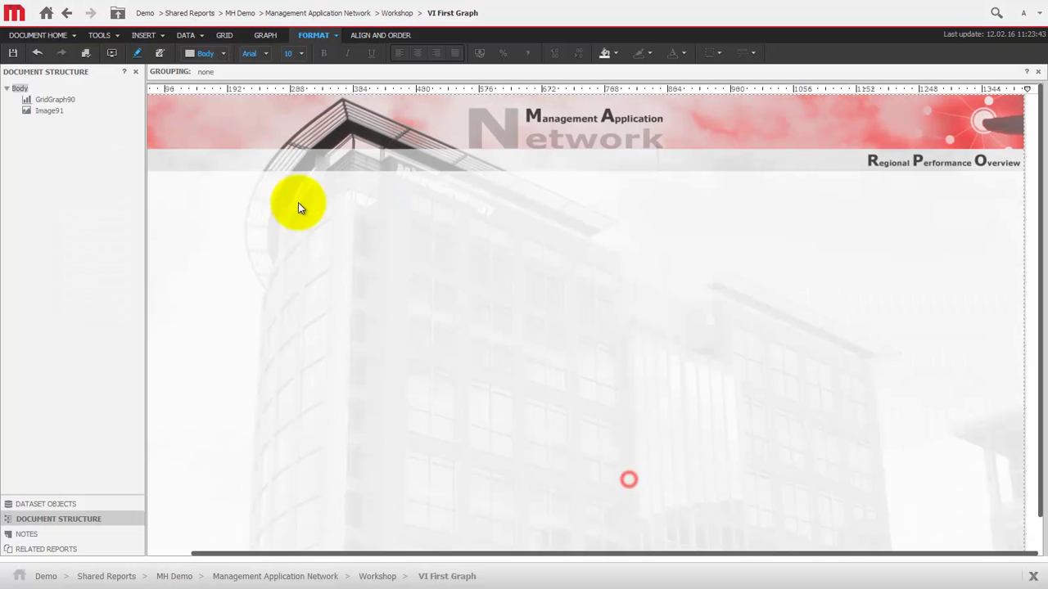
# Send the background image to the back and move the graph up and left to sit just below the banner.
pyautogui.rightClick(230, 171)
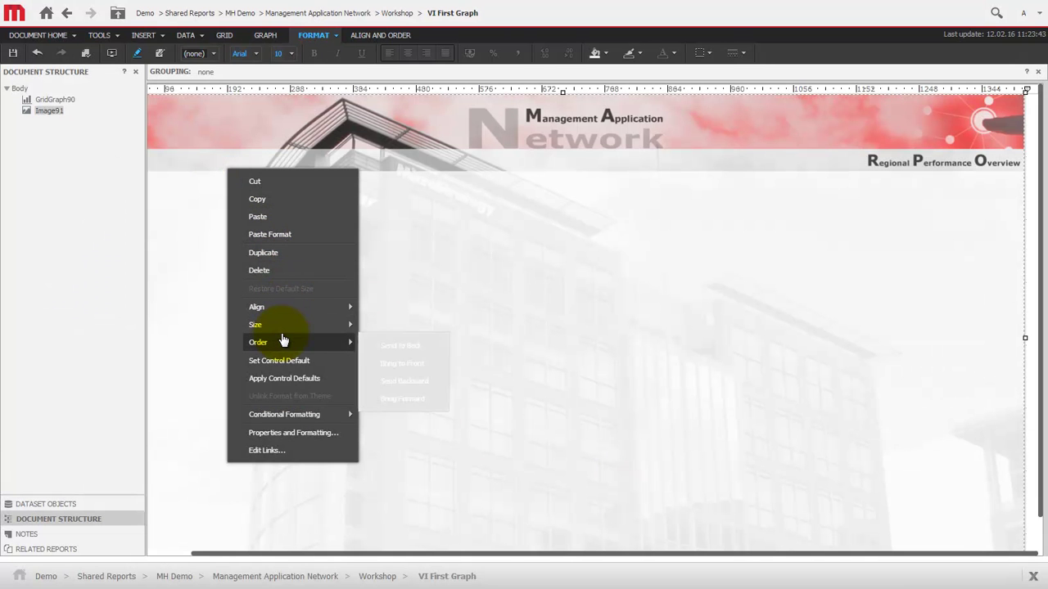
pyautogui.click(392, 345)
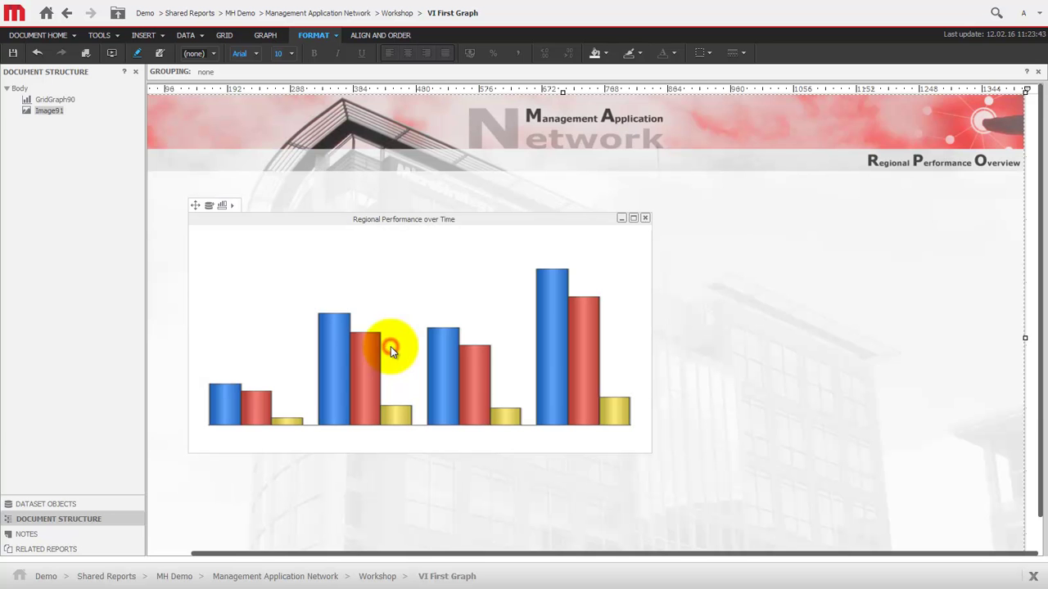
pyautogui.click(190, 206)
pyautogui.moveTo(190, 206); pyautogui.dragTo(163, 180)
# Enlarge the graph from its lower-right corner down to just above the image's footer, and run the document to preview it.
pyautogui.scroll(-1, 787, 255)
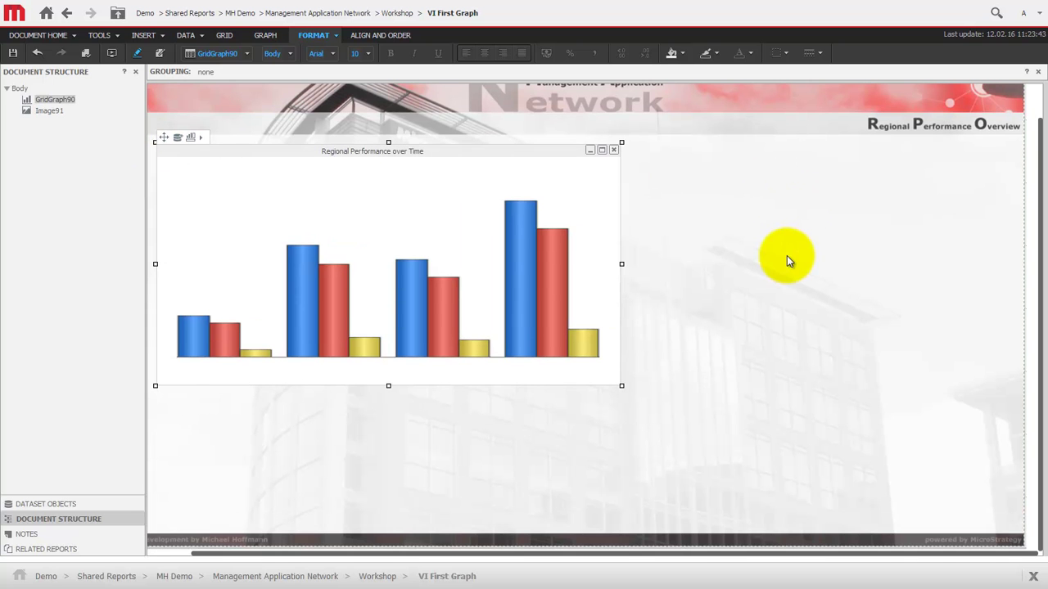
pyautogui.moveTo(623, 387); pyautogui.dragTo(713, 522)
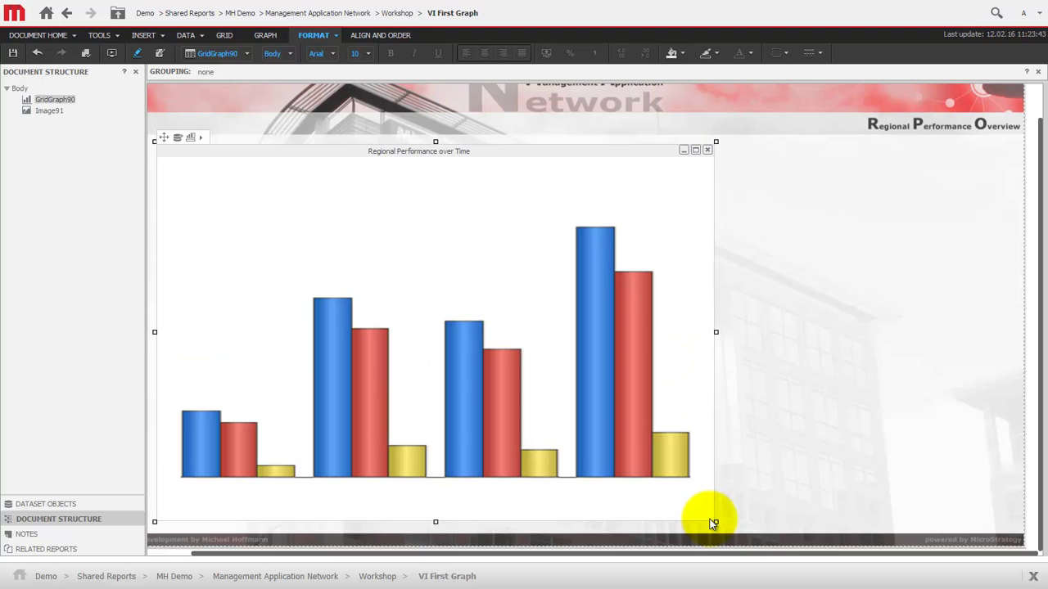
pyautogui.click(113, 54)
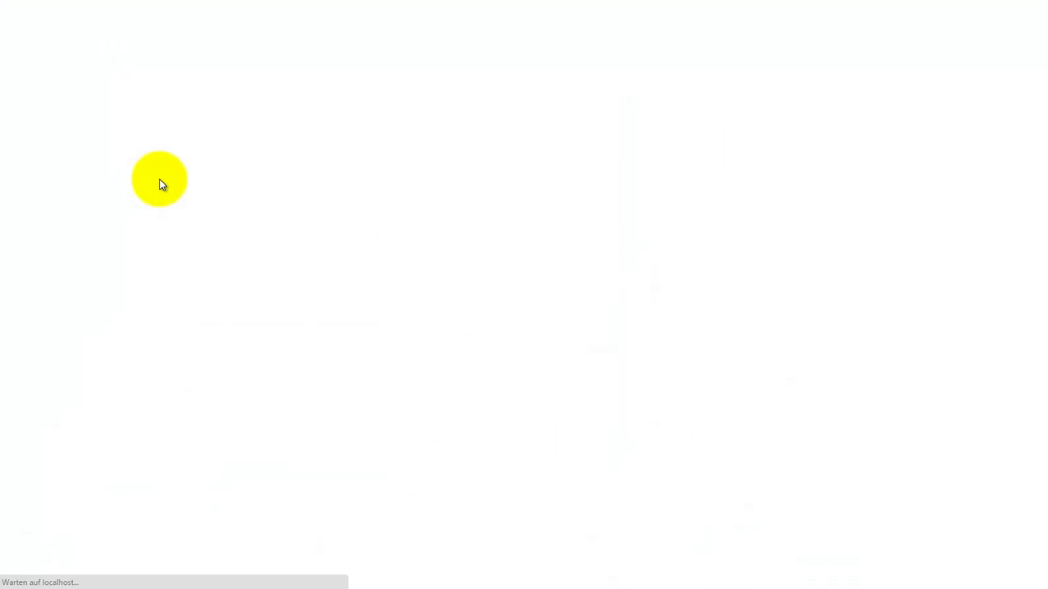
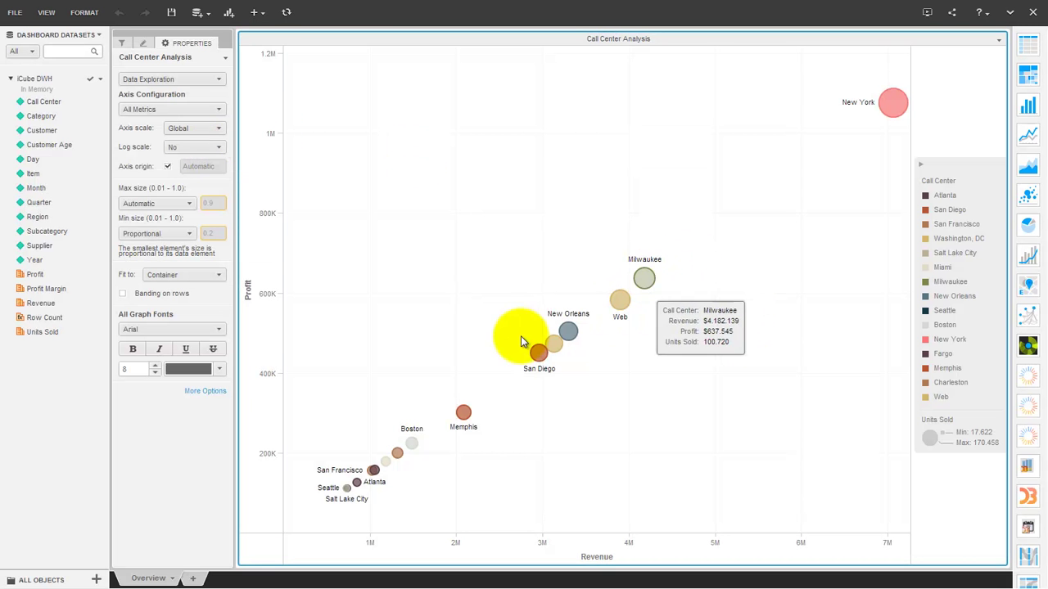
# Convert the Call Center Analysis dashboard to a document.
pyautogui.click(14, 12)
pyautogui.click(28, 330)
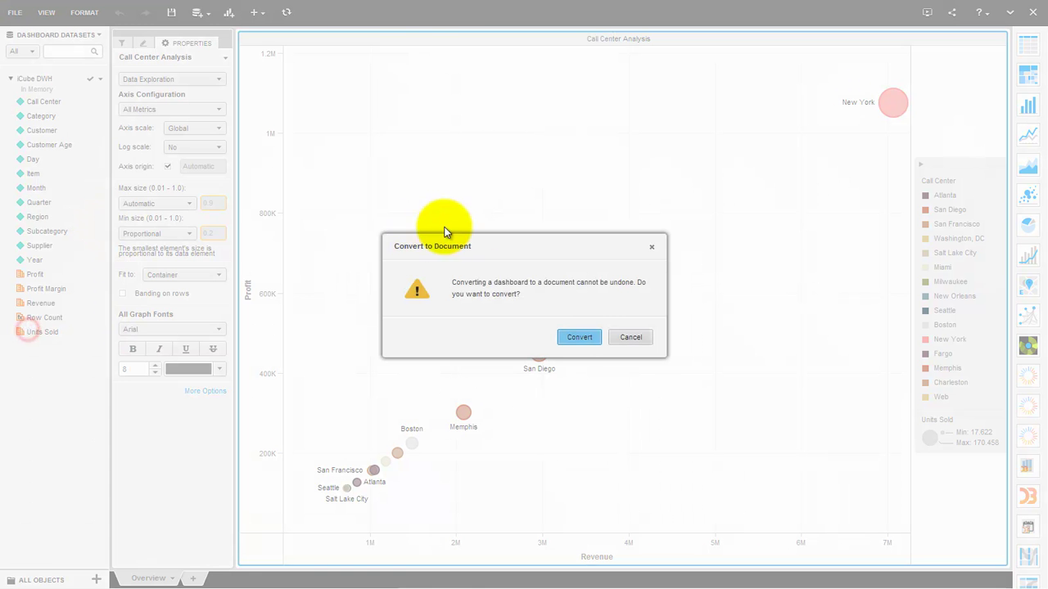
pyautogui.click(571, 342)
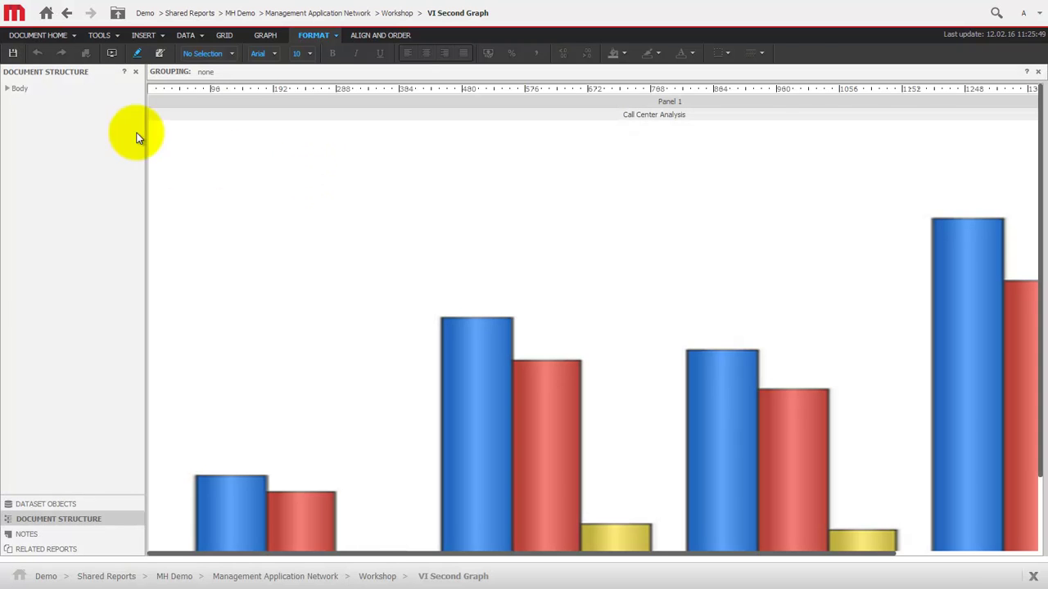
# Resize the Call Center Analysis graph to a smaller, slightly taller than square frame inside Panel 1.
pyautogui.click(197, 162)
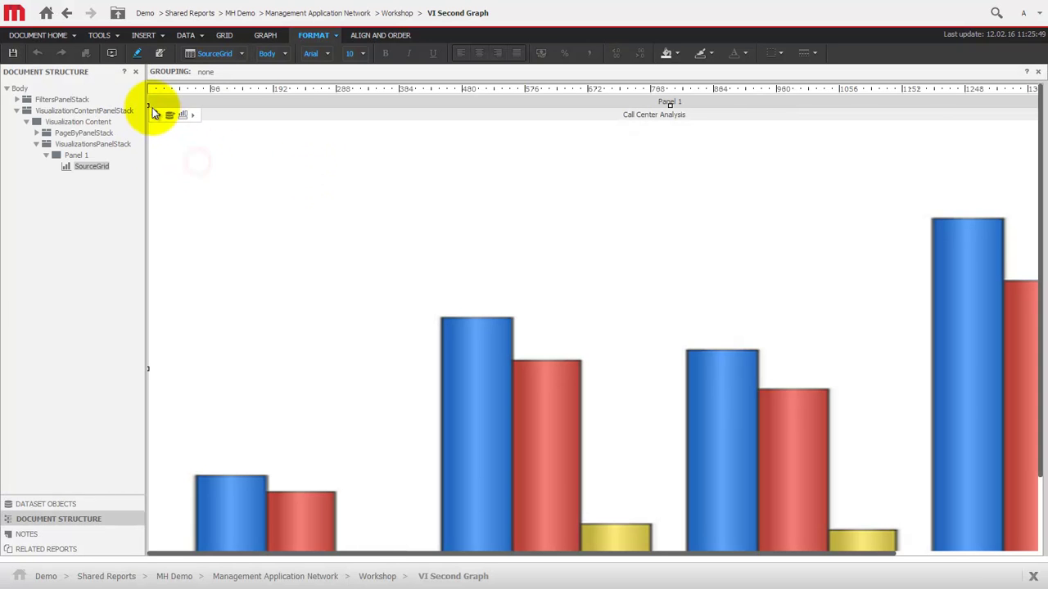
pyautogui.moveTo(149, 105); pyautogui.dragTo(186, 131)
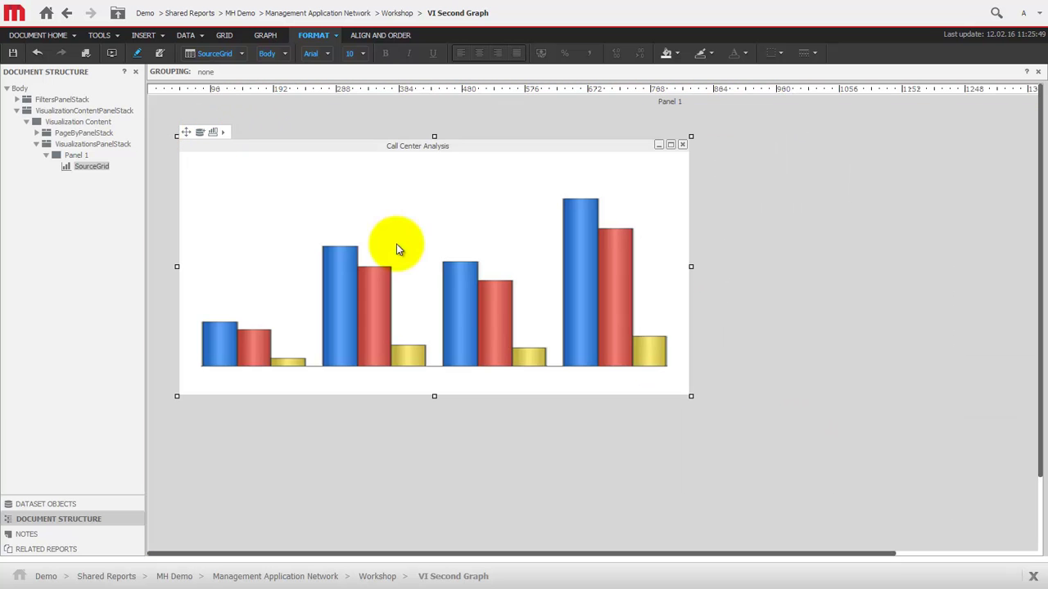
pyautogui.moveTo(692, 397); pyautogui.dragTo(519, 495)
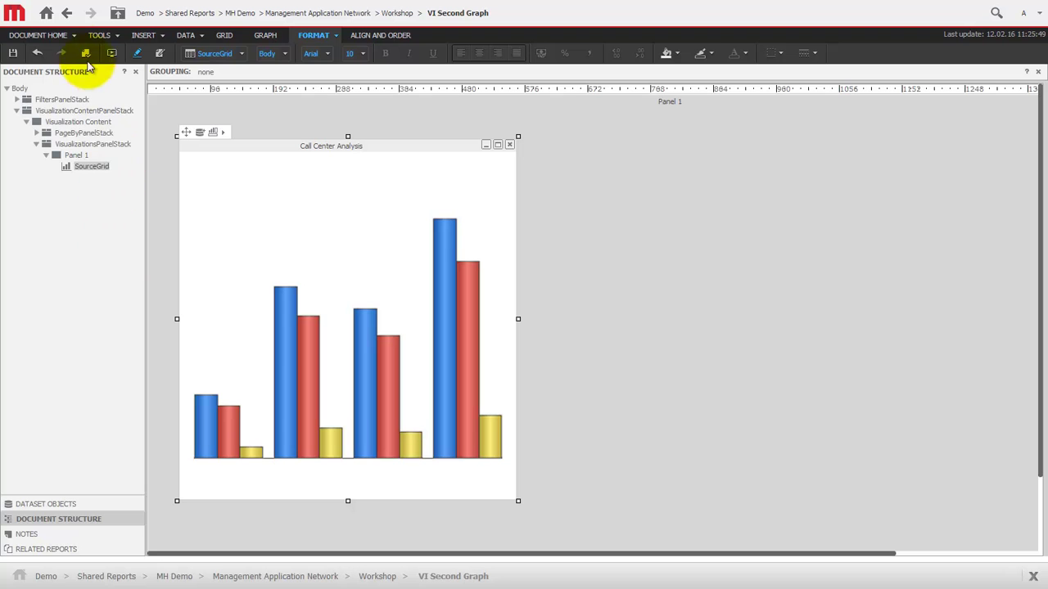
# Save the converted document under the name GRAPH2 in the Workshop folder.
pyautogui.click(75, 37)
pyautogui.click(65, 67)
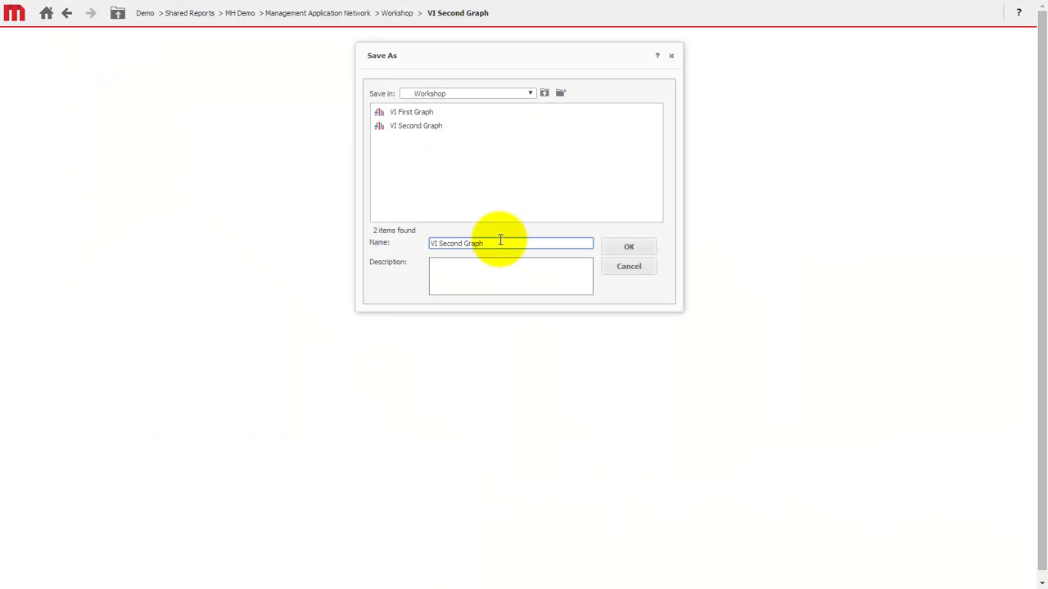
pyautogui.moveTo(498, 242); pyautogui.dragTo(266, 246)
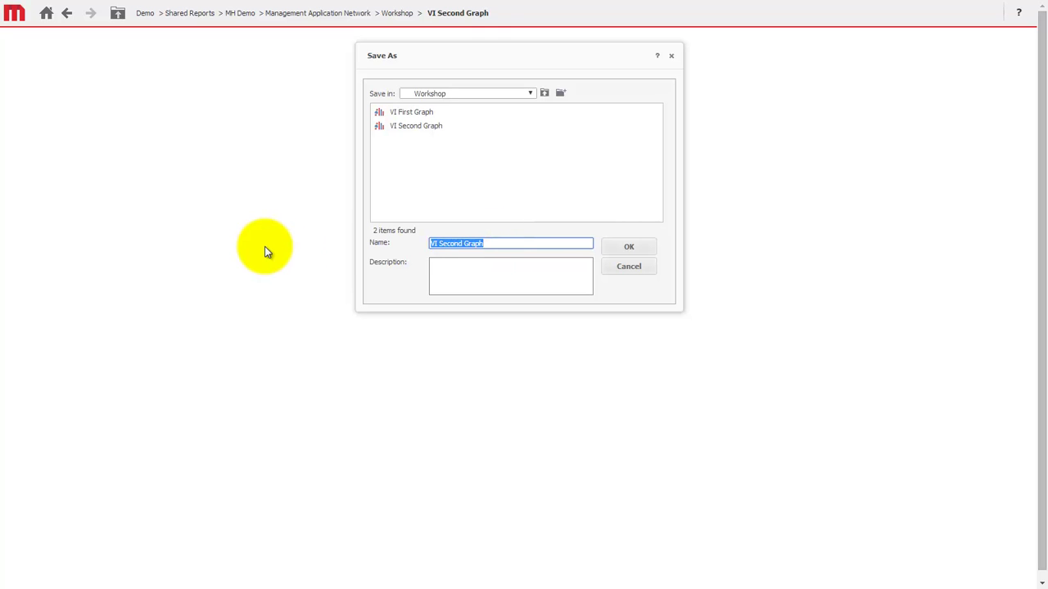
pyautogui.write('GRAPH')
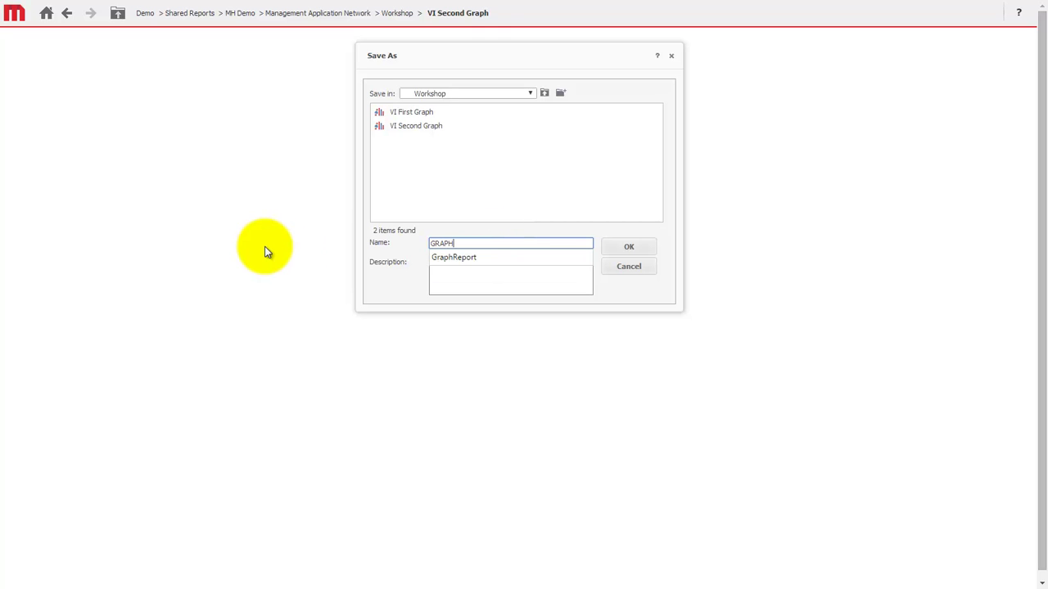
pyautogui.write('2')
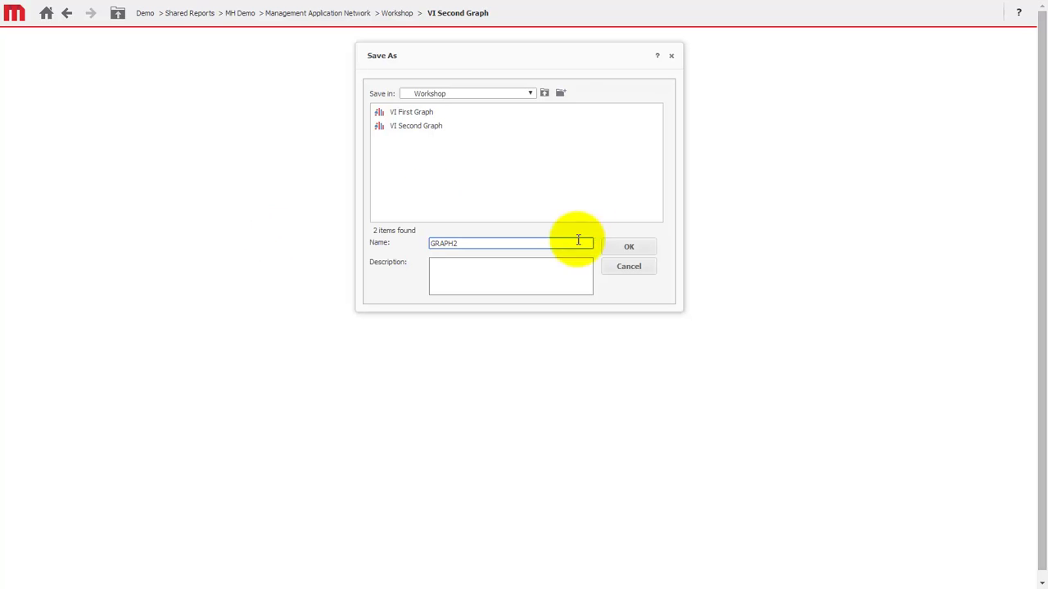
pyautogui.click(625, 248)
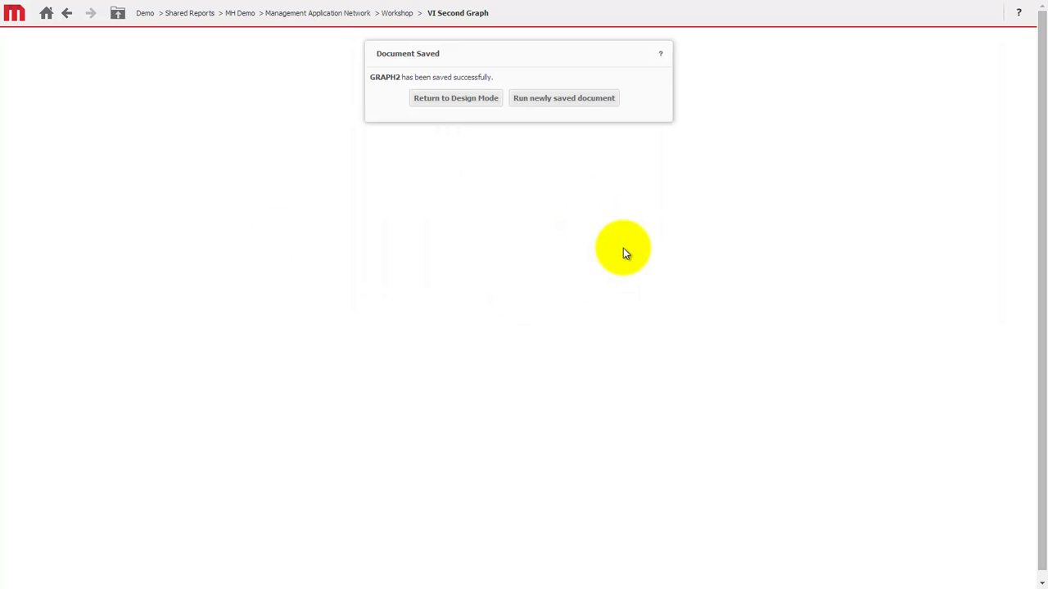
# Open VI First Graph from the Workshop folder for design and insert the saved GRAPH2 document from that folder as an additional layout.
pyautogui.click(400, 14)
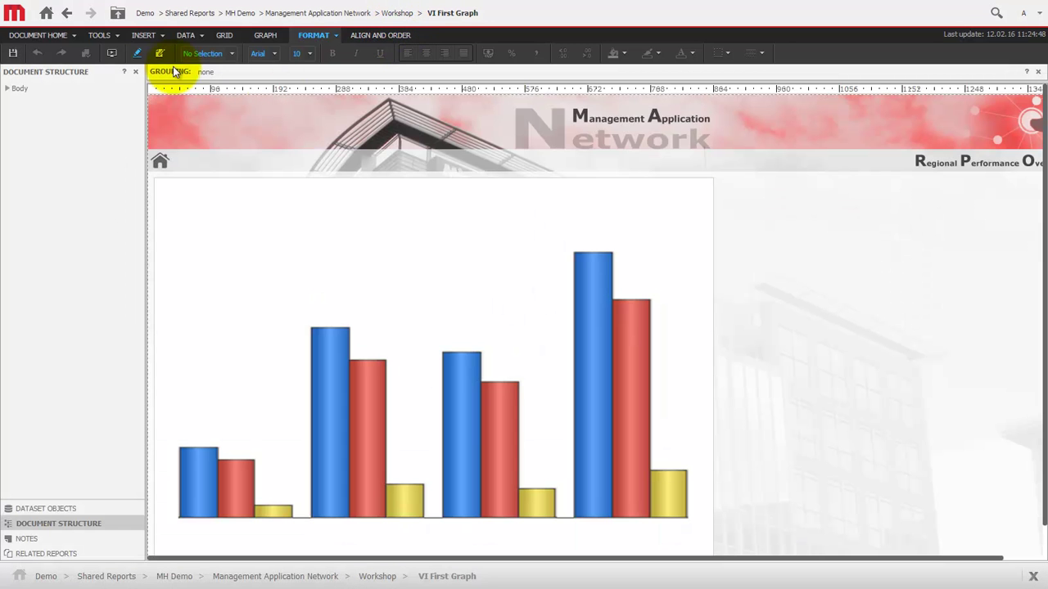
pyautogui.click(162, 38)
pyautogui.click(146, 307)
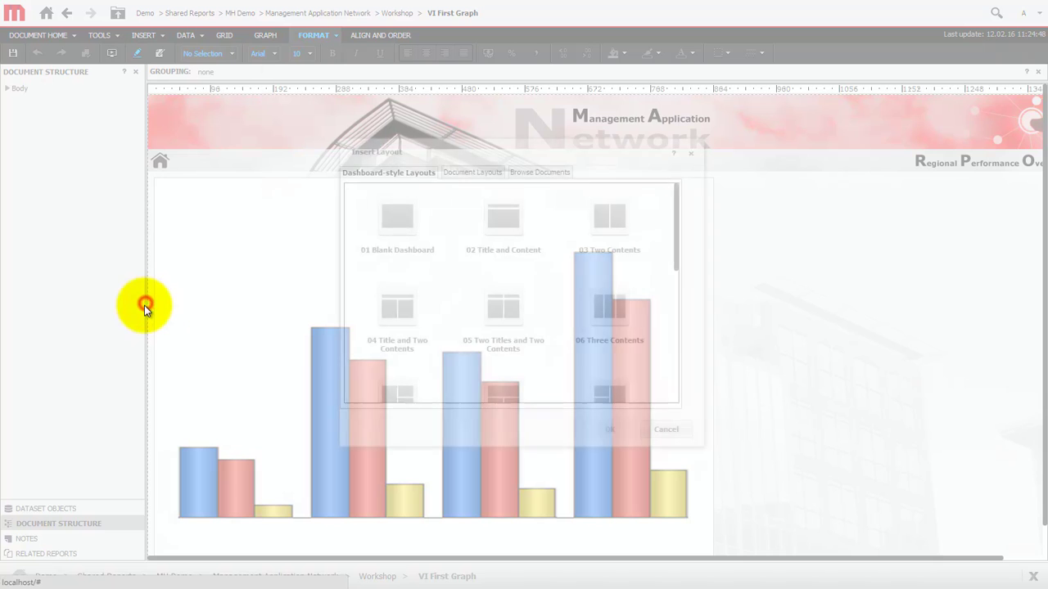
pyautogui.click(555, 173)
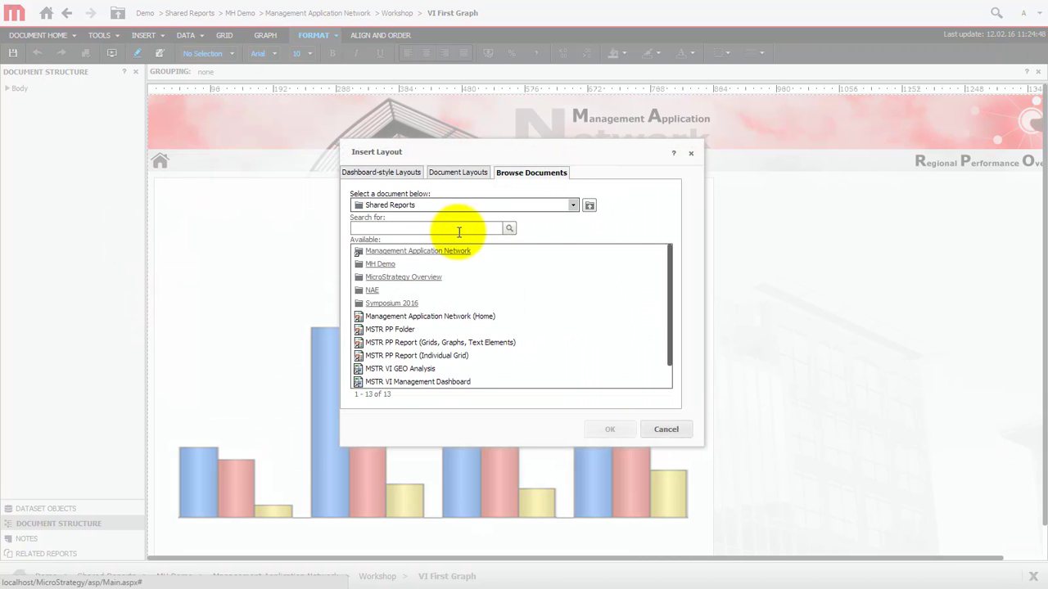
pyautogui.doubleClick(434, 249)
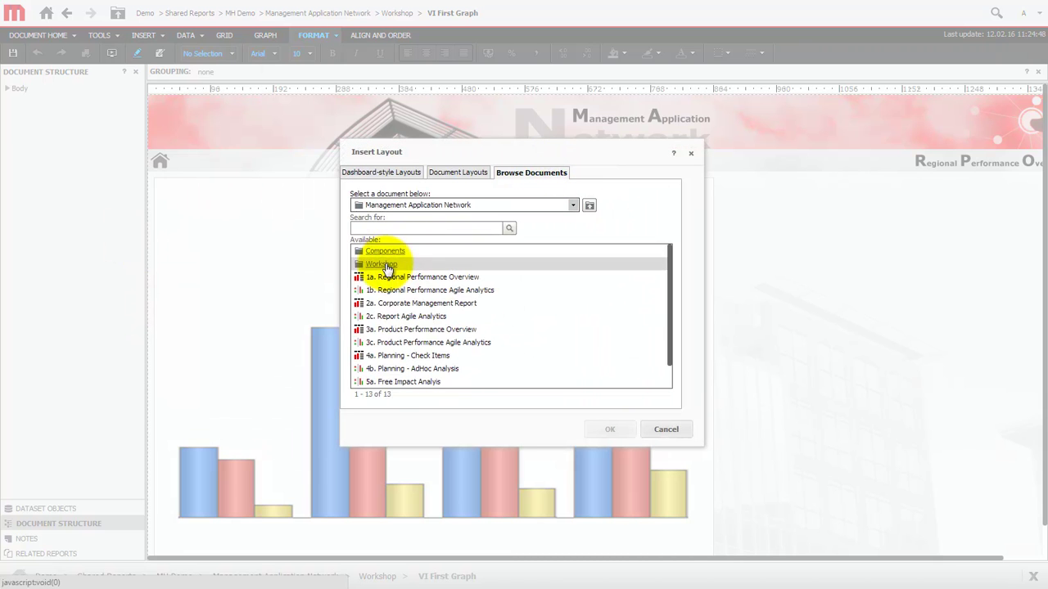
pyautogui.doubleClick(381, 262)
pyautogui.click(607, 427)
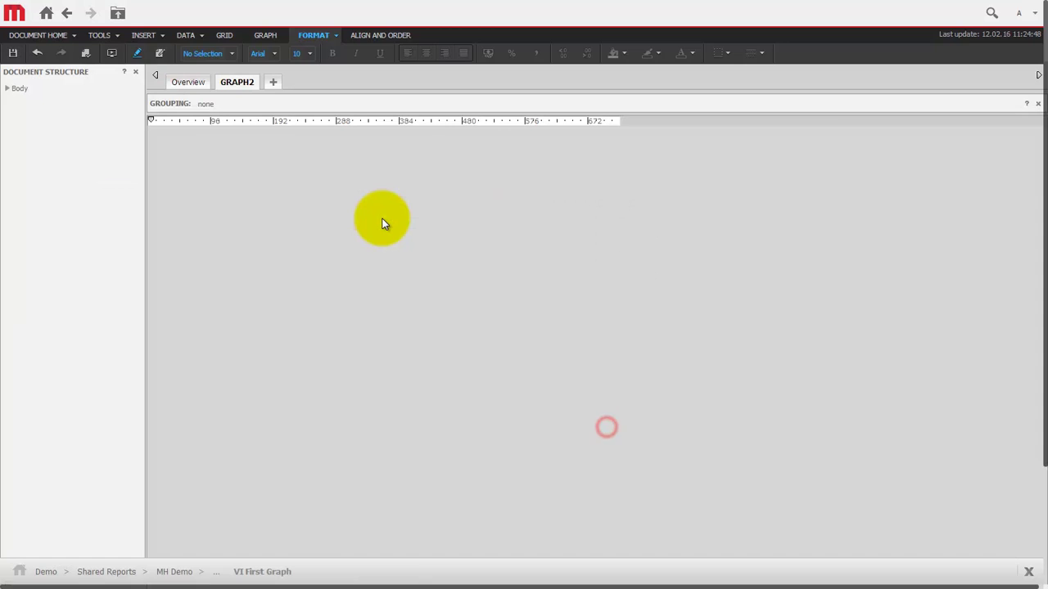
# Copy the Call Center Analysis graph from the GRAPH2 layout, then delete that layout from the document.
pyautogui.moveTo(201, 192)
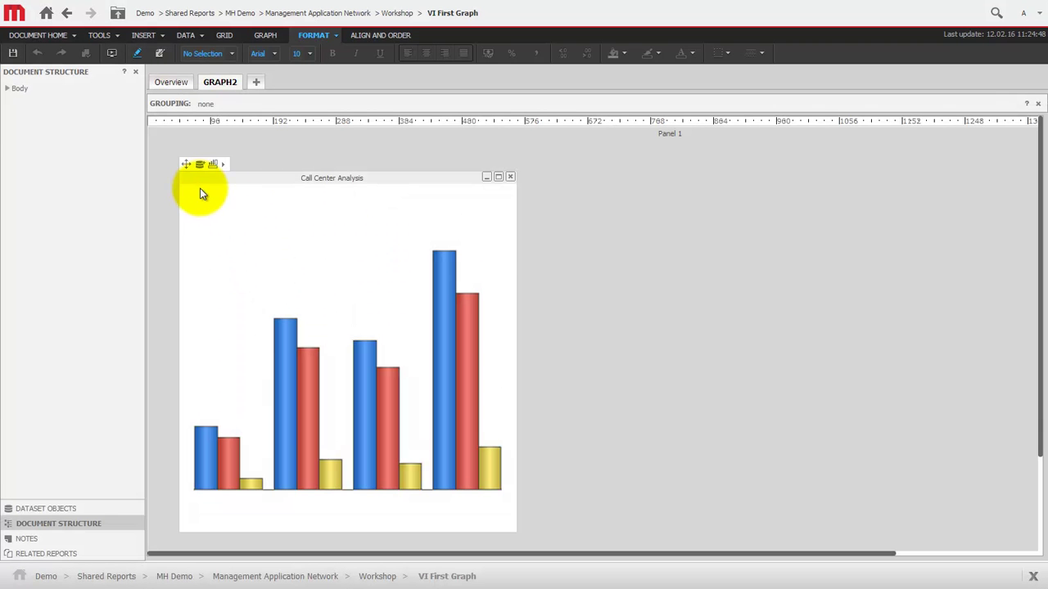
pyautogui.rightClick(186, 166)
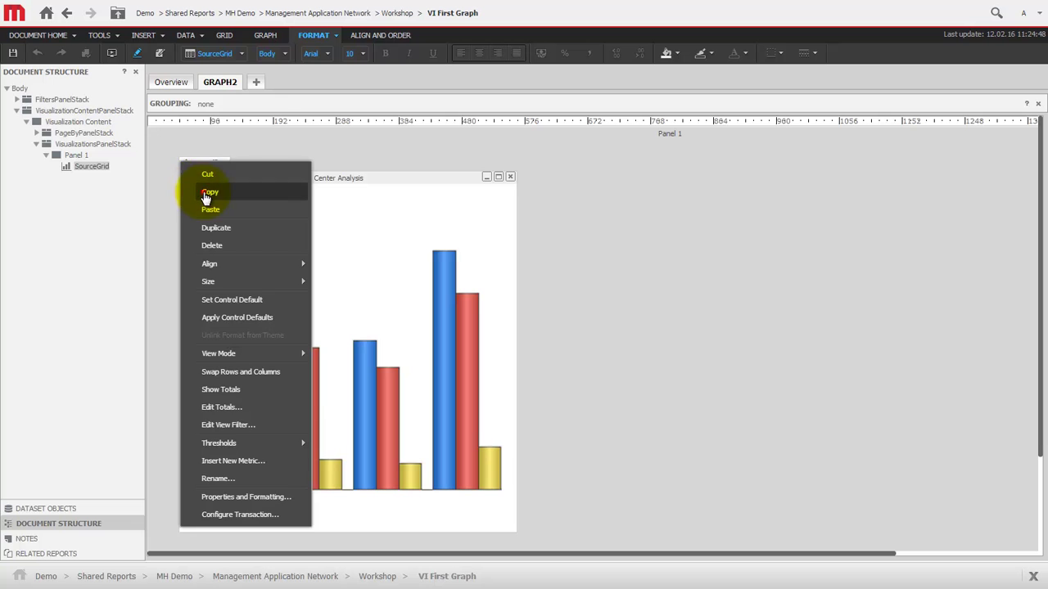
pyautogui.click(204, 191)
pyautogui.rightClick(218, 82)
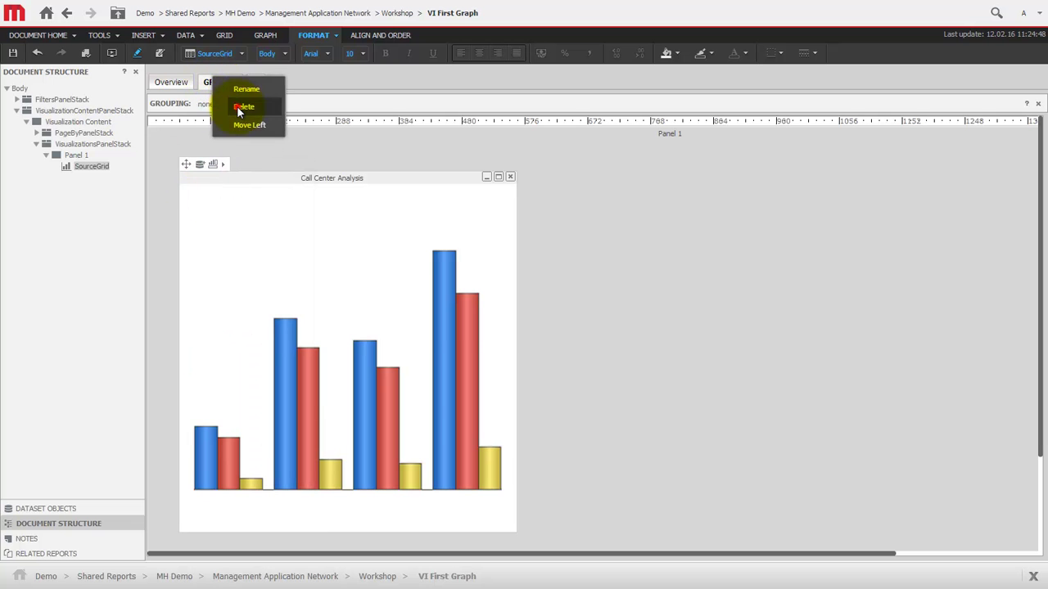
pyautogui.click(241, 106)
pyautogui.click(567, 325)
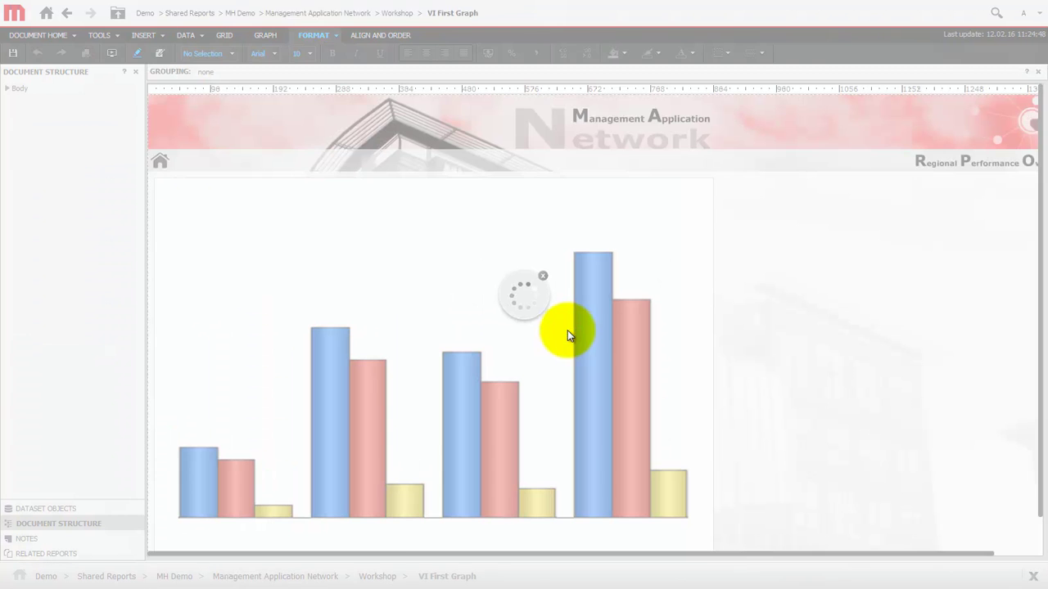
# Paste the Call Center Analysis graph into the Regional Performance Overview page and place it over the right edge of the first graph.
pyautogui.rightClick(745, 206)
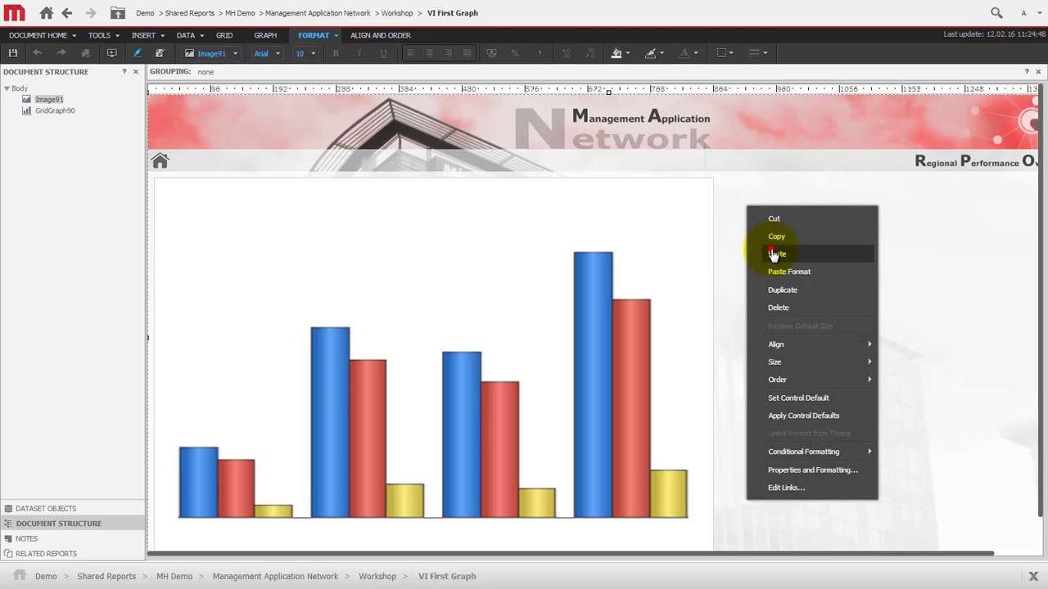
pyautogui.click(771, 249)
pyautogui.moveTo(188, 120); pyautogui.dragTo(675, 186)
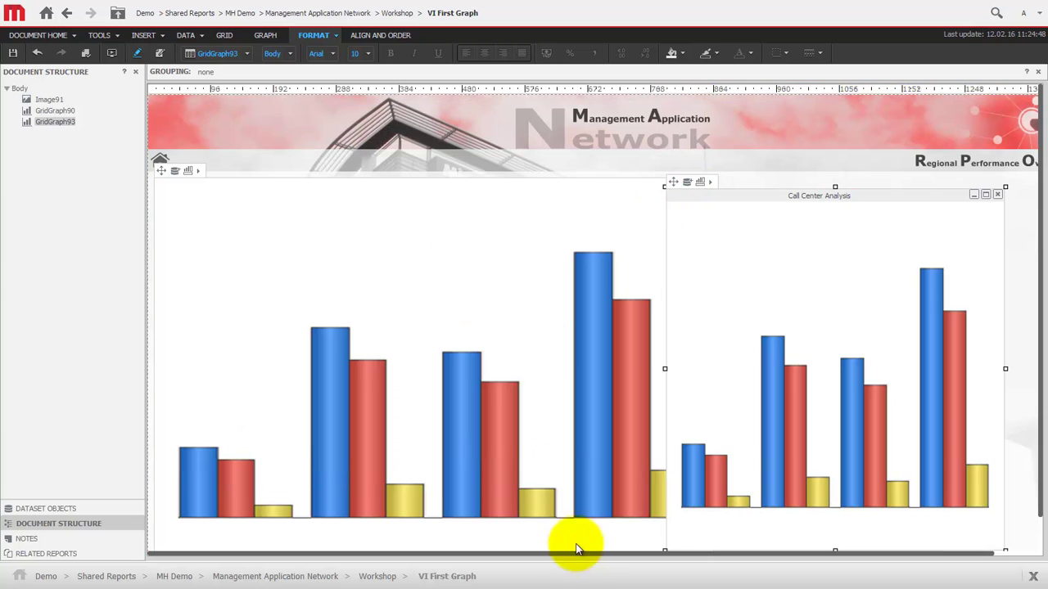
pyautogui.moveTo(564, 555); pyautogui.dragTo(707, 556)
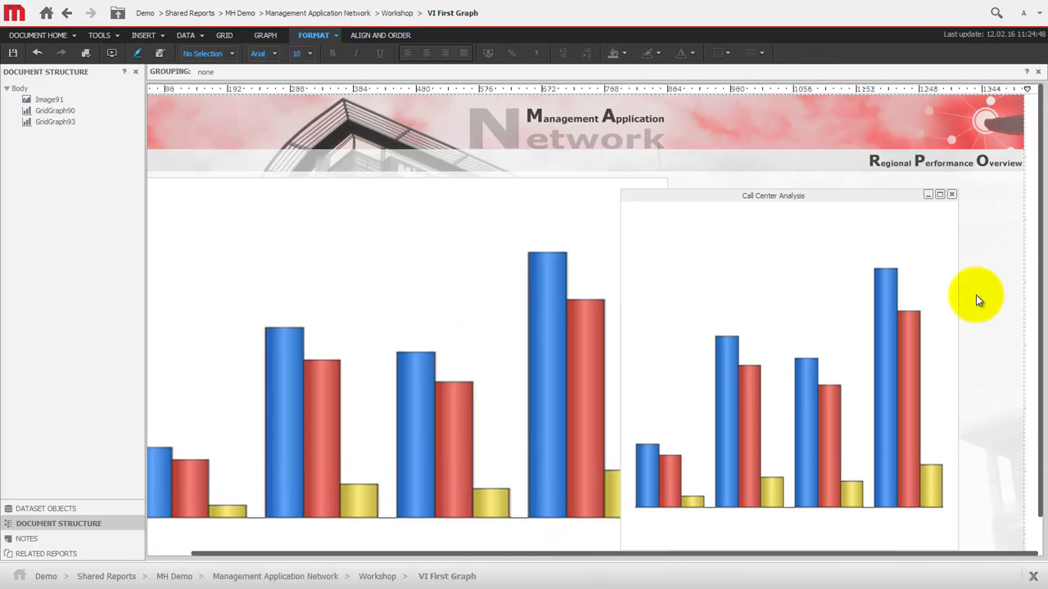
pyautogui.scroll(-1, 976, 299)
pyautogui.moveTo(865, 250)
pyautogui.moveTo(625, 149); pyautogui.dragTo(665, 140)
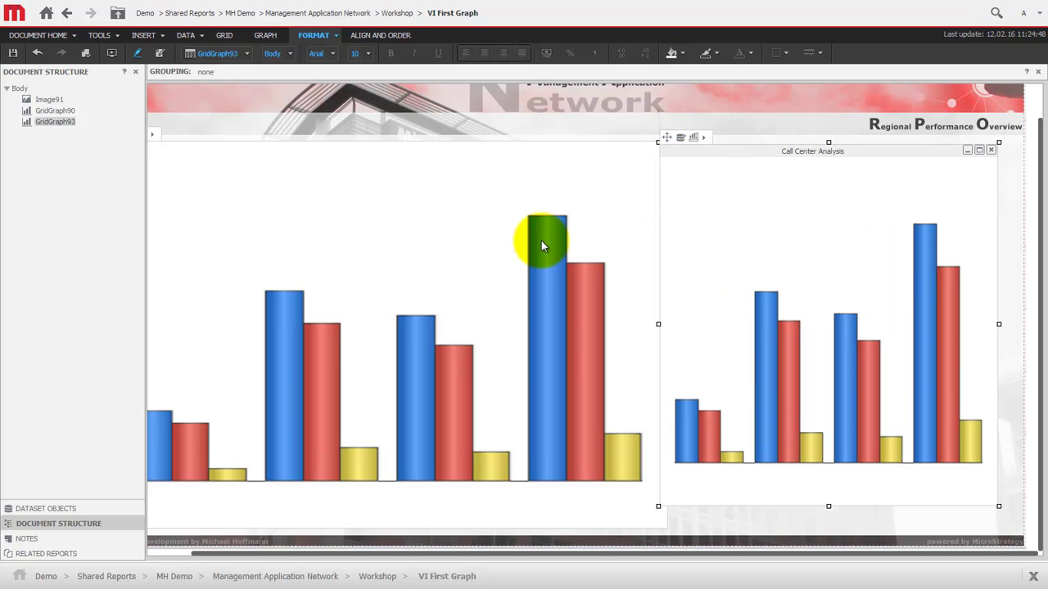
# Nudge the pasted graph right and up until it leaves a narrow gap to the first graph and their top edges align.
pyautogui.press('Right')
pyautogui.press('Right')
pyautogui.press('Right')
pyautogui.press('Right')
pyautogui.press('Right')
pyautogui.press('Right')
pyautogui.press('Right')
pyautogui.press('Right')
pyautogui.press('Right')
pyautogui.press('Right')
pyautogui.press('Right')
pyautogui.press('Right')
pyautogui.press('Right')
pyautogui.press('Right')
pyautogui.press('Right')
pyautogui.press('Right')
pyautogui.press('Right')
pyautogui.press('Right')
pyautogui.press('Right')
pyautogui.press('Up')
pyautogui.press('Up')
pyautogui.press('Left')
pyautogui.press('Left')
pyautogui.press('Left')
# Enlarge the pasted graph to nearly the page's right margin and extend its lower edge to just above the footer, near the first graph's lower edge.
pyautogui.hotkey('shift', 'Right')
pyautogui.hotkey('shift', 'Right')
pyautogui.hotkey('shift', 'Right')
pyautogui.hotkey('shift', 'Right')
pyautogui.hotkey('shift', 'Right')
pyautogui.hotkey('shift', 'Right')
pyautogui.hotkey('shift', 'Right')
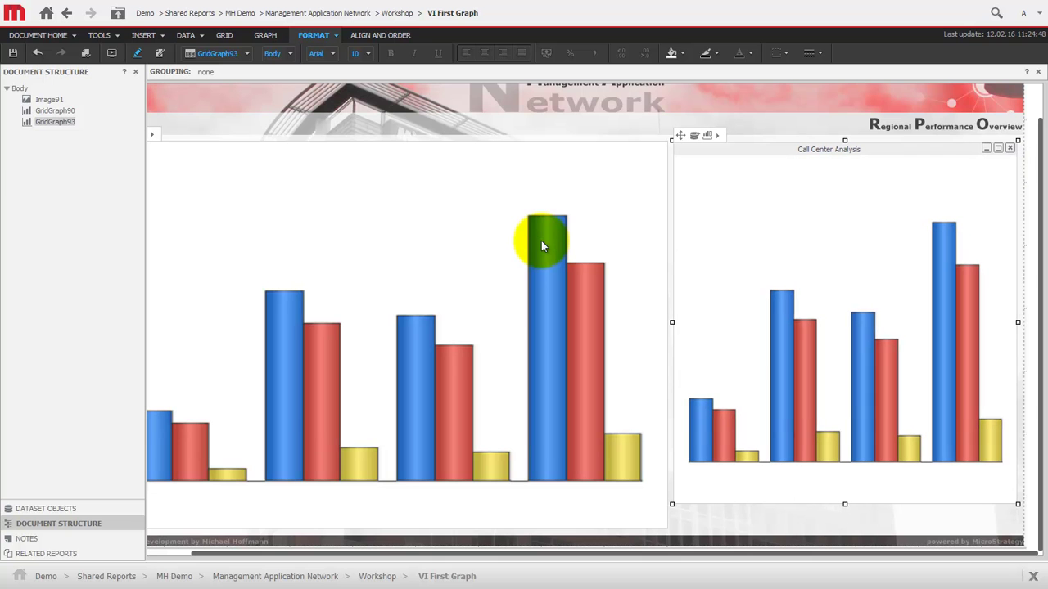
pyautogui.hotkey('shift', 'Right')
pyautogui.hotkey('shift', 'Right')
pyautogui.hotkey('shift', 'Down')
pyautogui.hotkey('shift', 'Down')
pyautogui.hotkey('shift', 'Down')
pyautogui.hotkey('shift', 'Down')
pyautogui.hotkey('shift', 'Down')
pyautogui.hotkey('shift', 'Down')
pyautogui.hotkey('shift', 'Down')
pyautogui.hotkey('shift', 'Down')
pyautogui.hotkey('shift', 'Down')
pyautogui.hotkey('shift', 'Down')
pyautogui.hotkey('shift', 'Down')
pyautogui.hotkey('shift', 'Down')
pyautogui.hotkey('shift', 'Down')
pyautogui.hotkey('shift', 'Down')
pyautogui.hotkey('shift', 'Down')
pyautogui.hotkey('shift', 'Down')
pyautogui.hotkey('shift', 'Down')
pyautogui.hotkey('shift', 'Down')
pyautogui.hotkey('shift', 'Down')
pyautogui.hotkey('shift', 'Down')
pyautogui.hotkey('shift', 'Down')
pyautogui.hotkey('shift', 'Down')
pyautogui.hotkey('shift', 'Down')
pyautogui.hotkey('shift', 'Down')
pyautogui.hotkey('shift', 'Down')
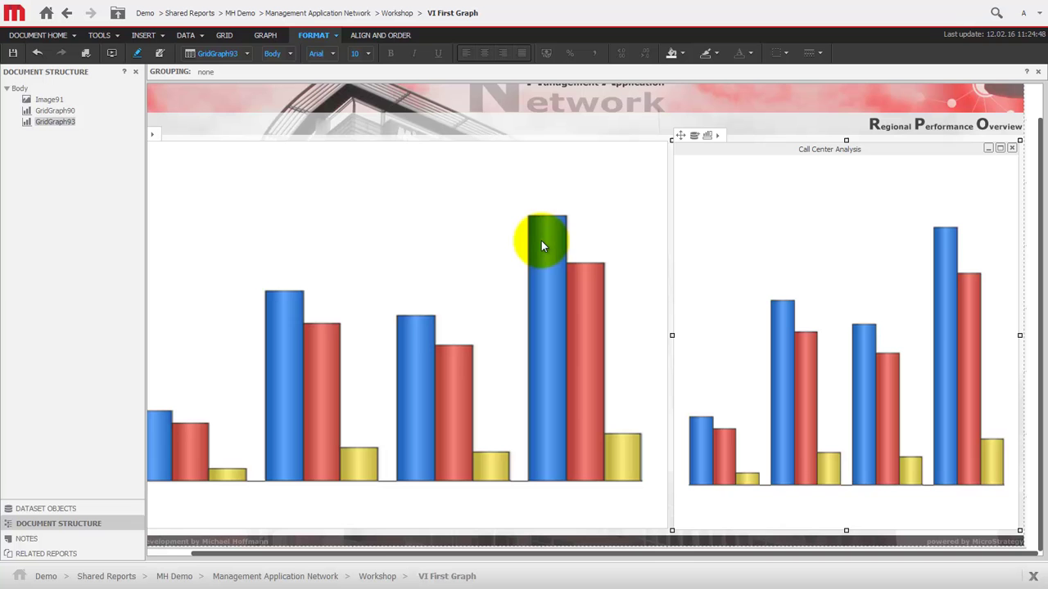
# Turn off the title bar of the pasted Call Center Analysis graph in its properties.
pyautogui.rightClick(678, 138)
pyautogui.click(709, 491)
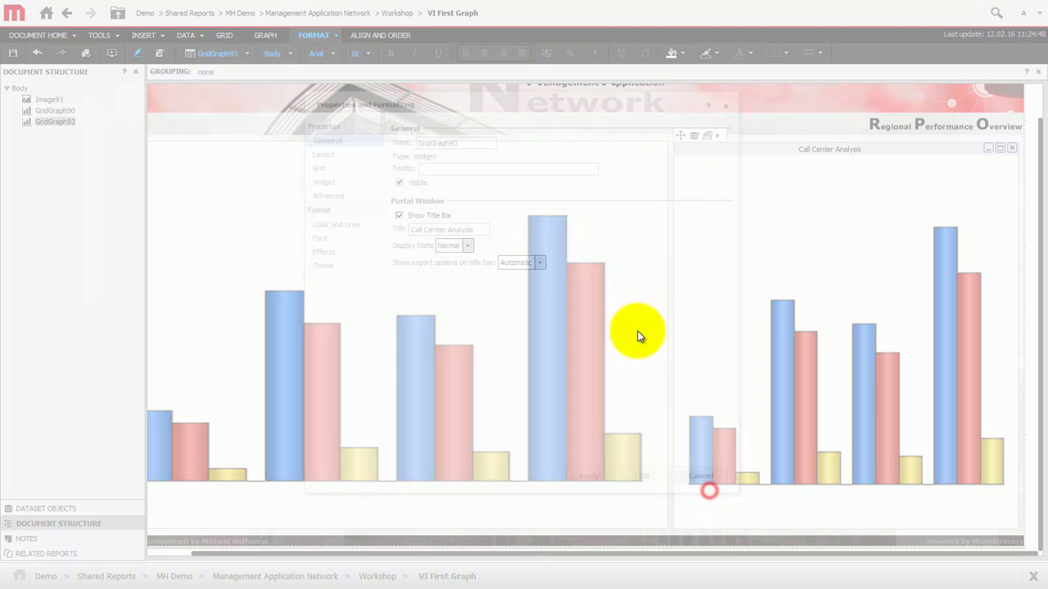
pyautogui.click(399, 216)
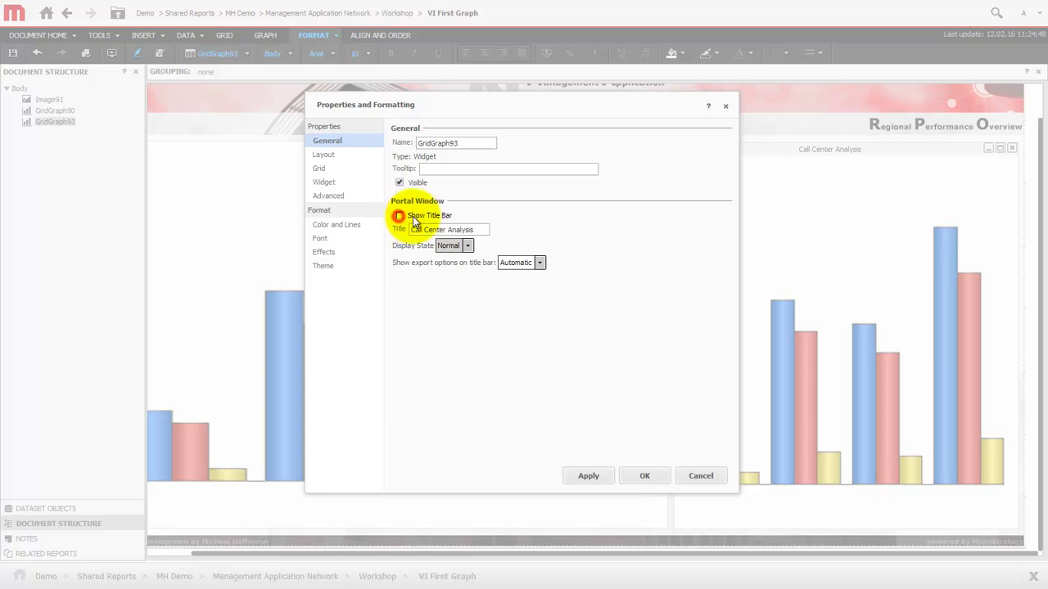
pyautogui.click(641, 477)
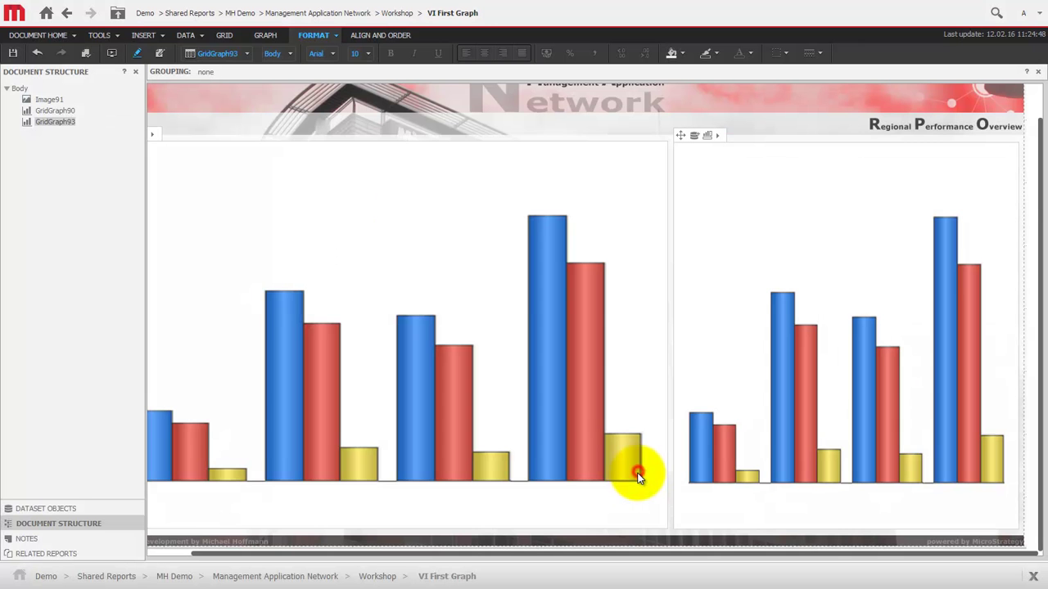
# Run the document with both graphs and set its zoom to Fit Page.
pyautogui.click(112, 54)
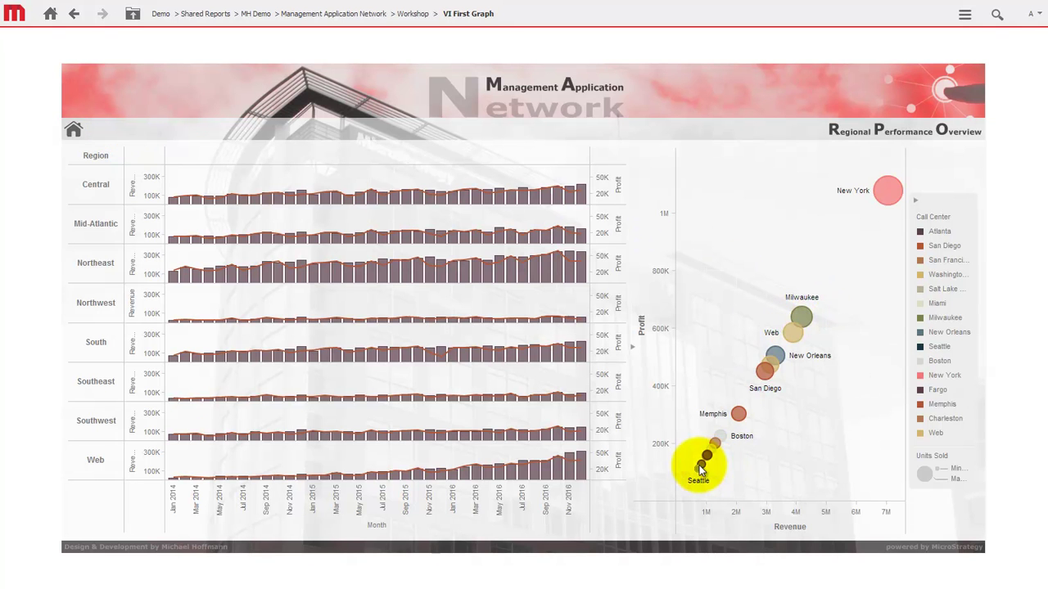
pyautogui.moveTo(801, 321)
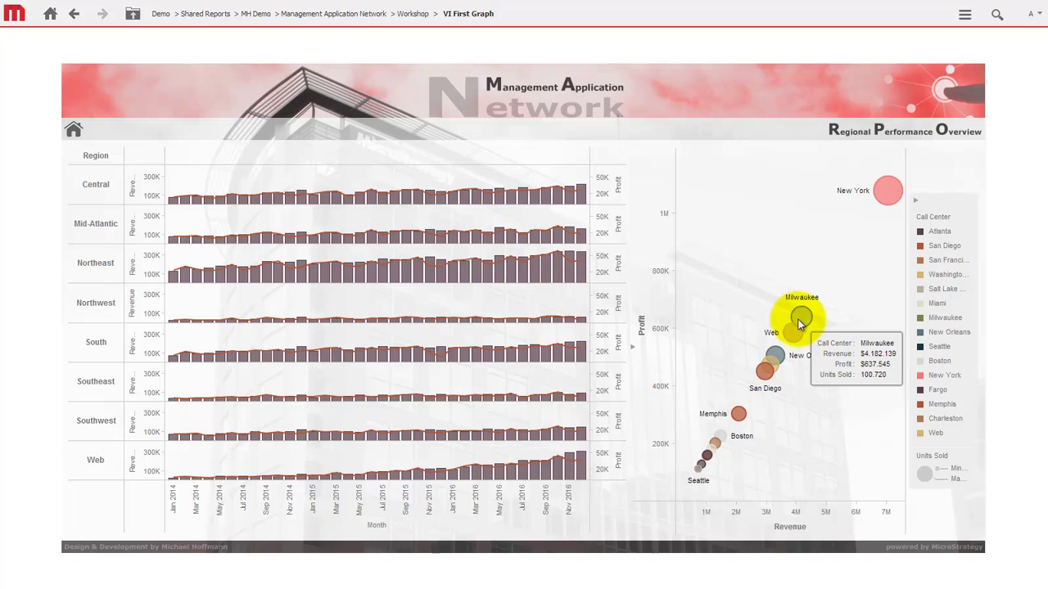
pyautogui.click(965, 16)
pyautogui.moveTo(893, 280)
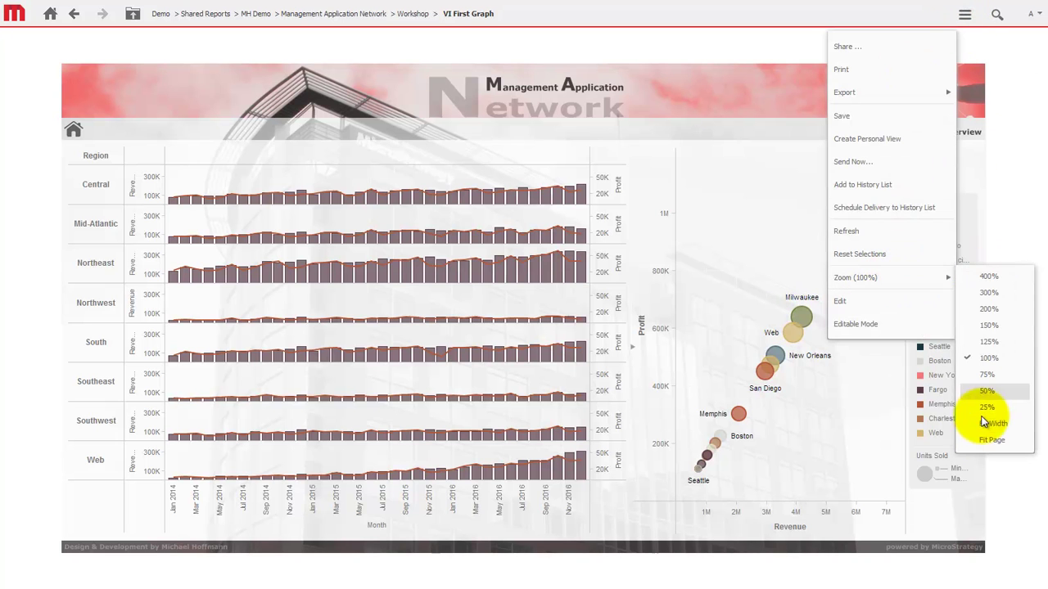
pyautogui.click(979, 444)
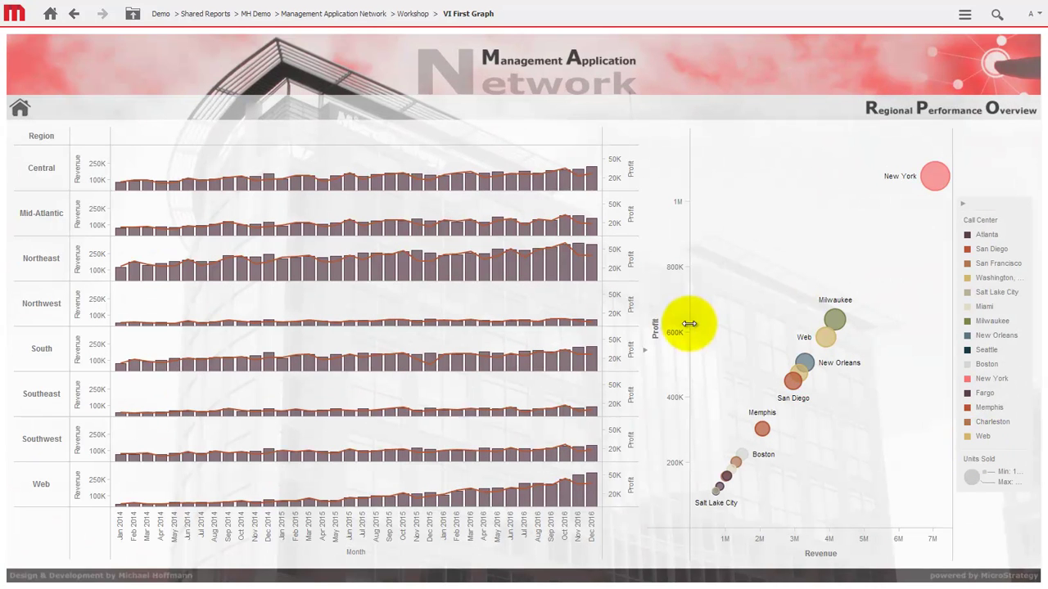
pyautogui.moveTo(583, 273)
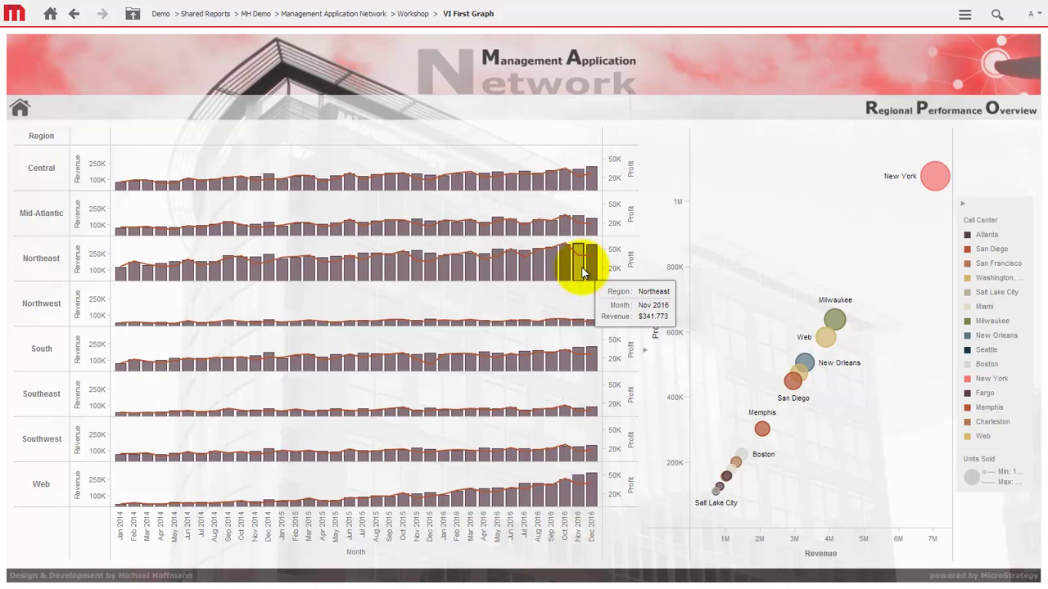